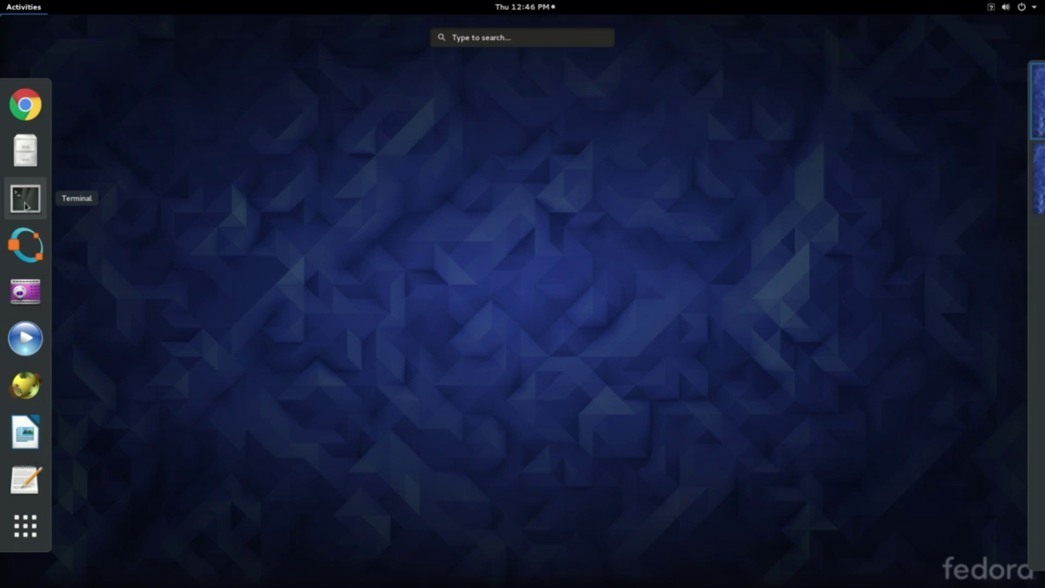
Launch the gEDA schematic editor and prepare its workspace with the status log closed and the drawing window maximized
click(22, 530)
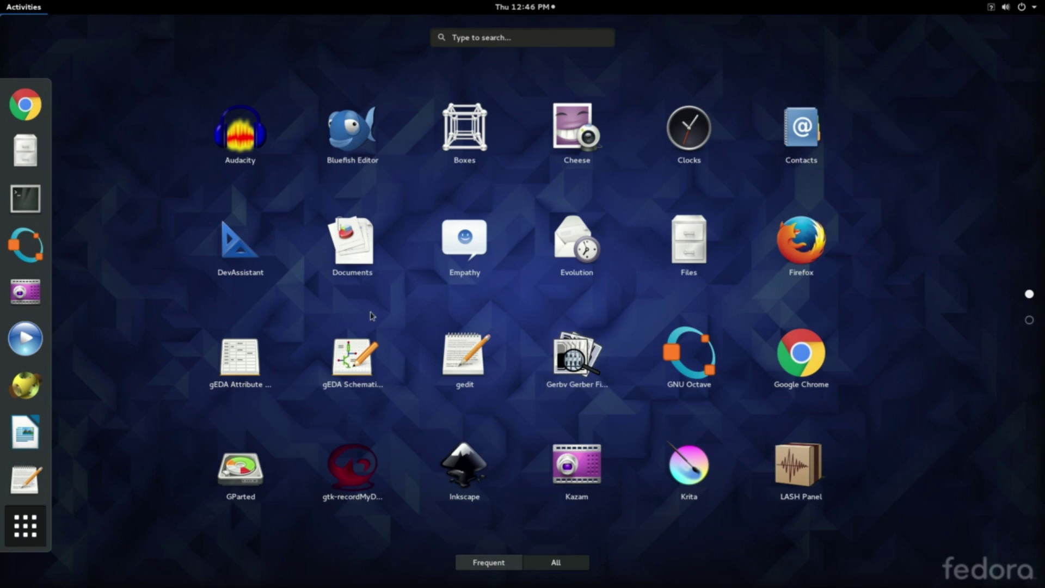
click(353, 359)
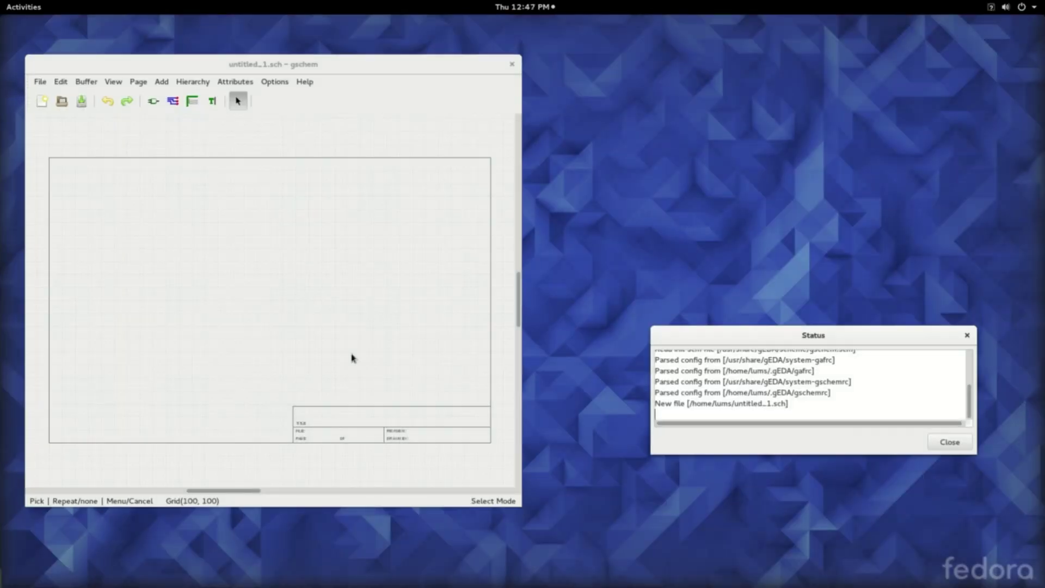
click(952, 443)
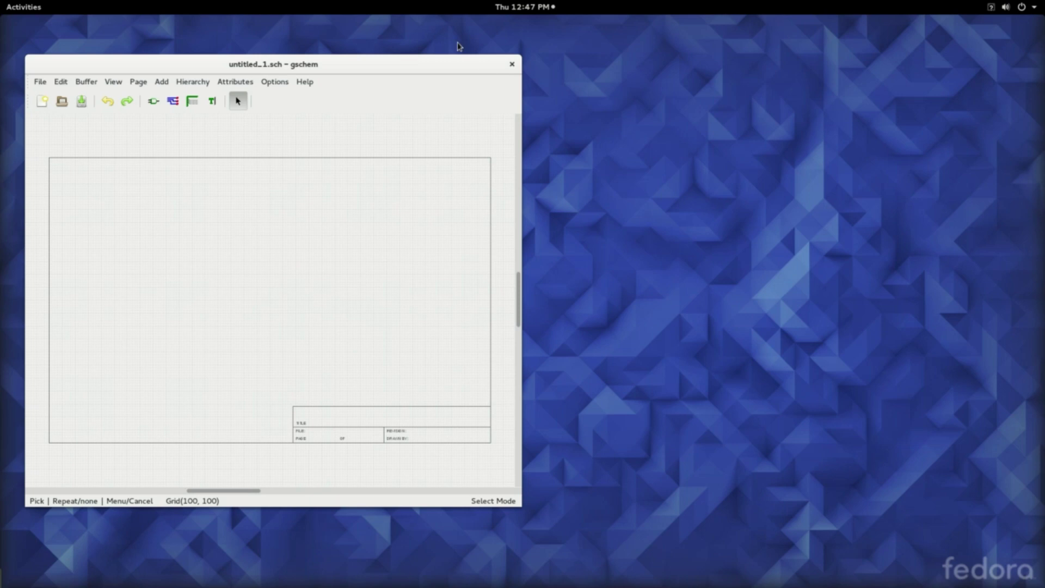
double_click(363, 65)
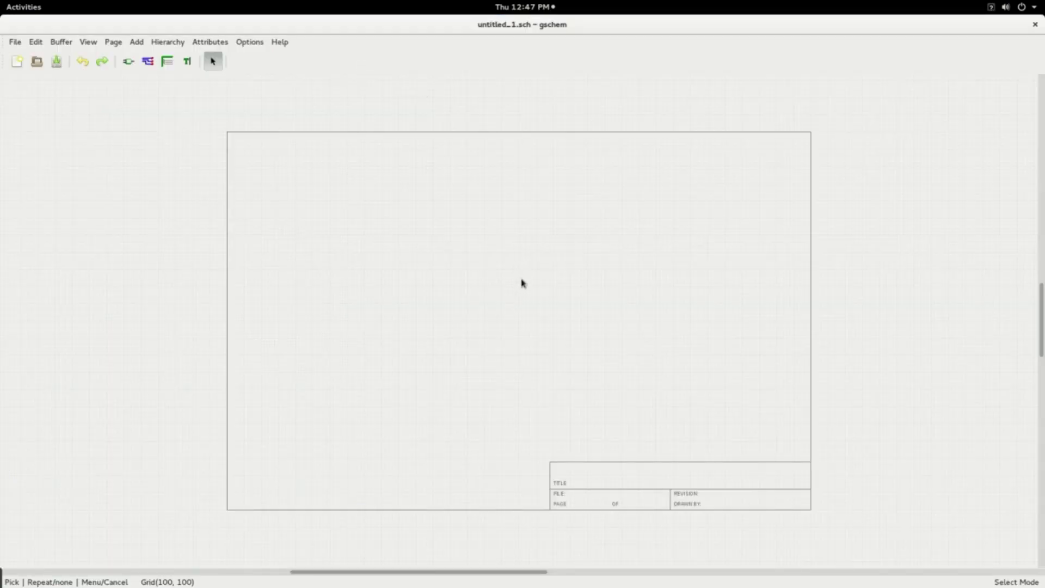
scroll(518, 323, up, 1)
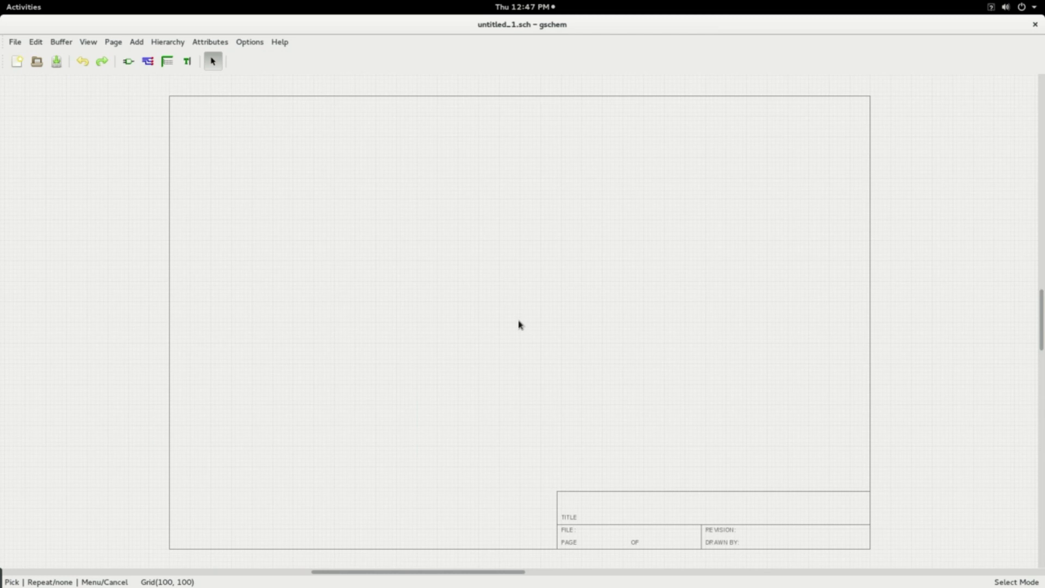
scroll(518, 325, up, 1)
scroll(519, 325, down, 1)
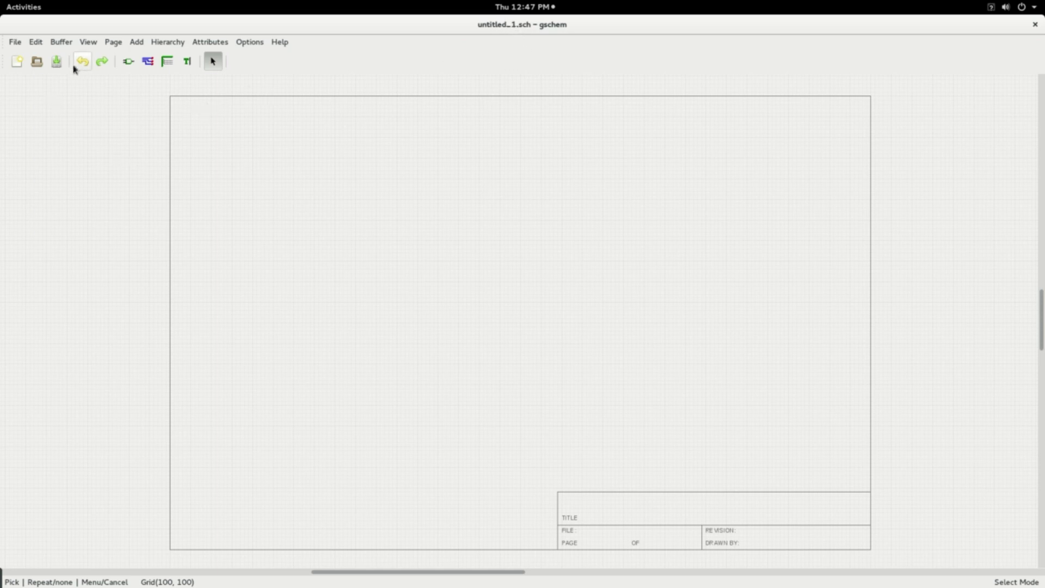
Save the blank schematic as rectifier.sch in the DCDC folder
click(16, 47)
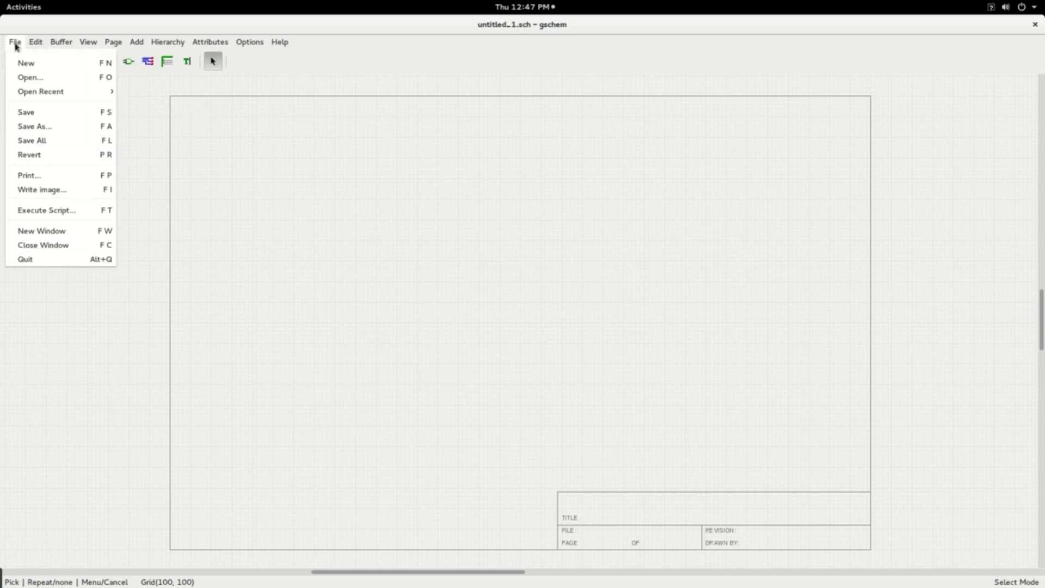
click(24, 126)
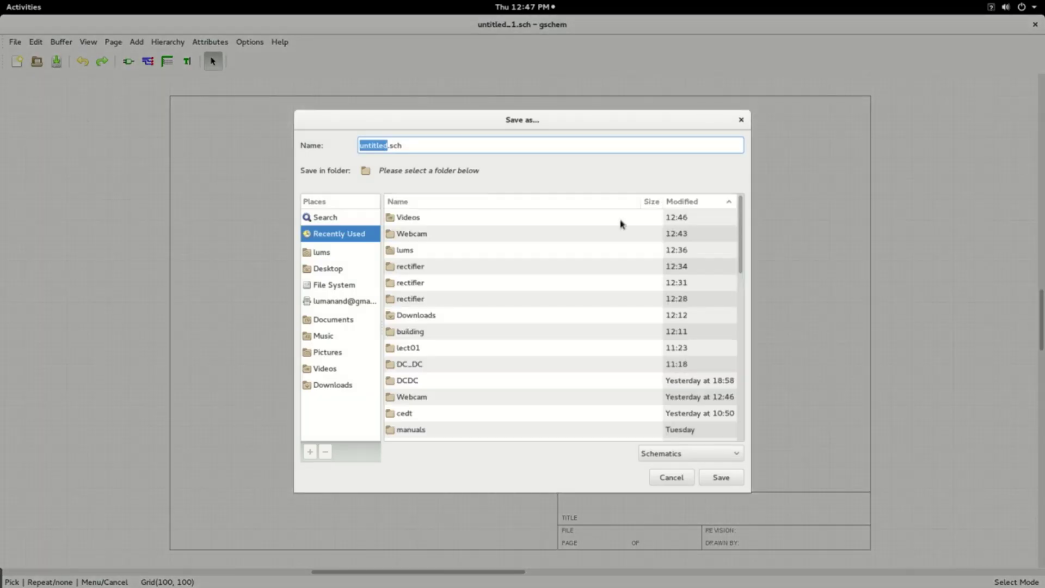
double_click(408, 382)
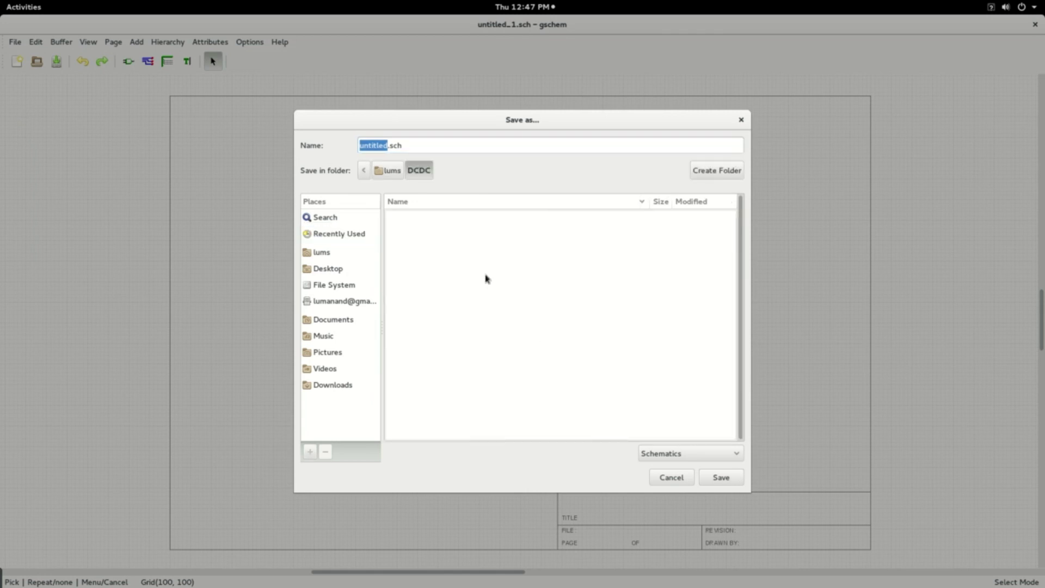
click(388, 145)
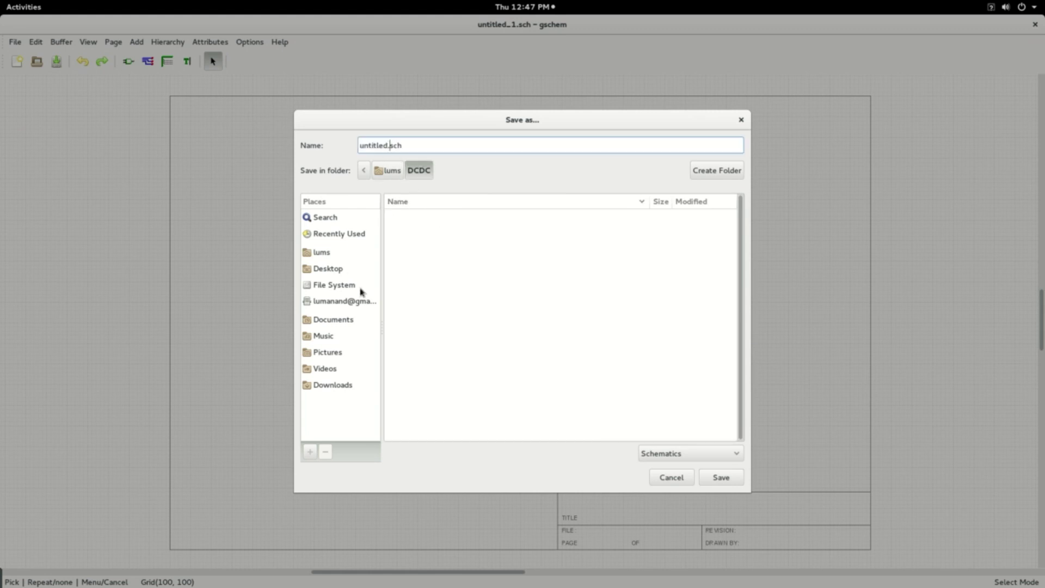
key(BackSpace)
key(BackSpace)
key(BackSpace)
key(BackSpace)
key(BackSpace)
key(BackSpace)
key(BackSpace)
key(BackSpace)
text(rectifier)
click(721, 479)
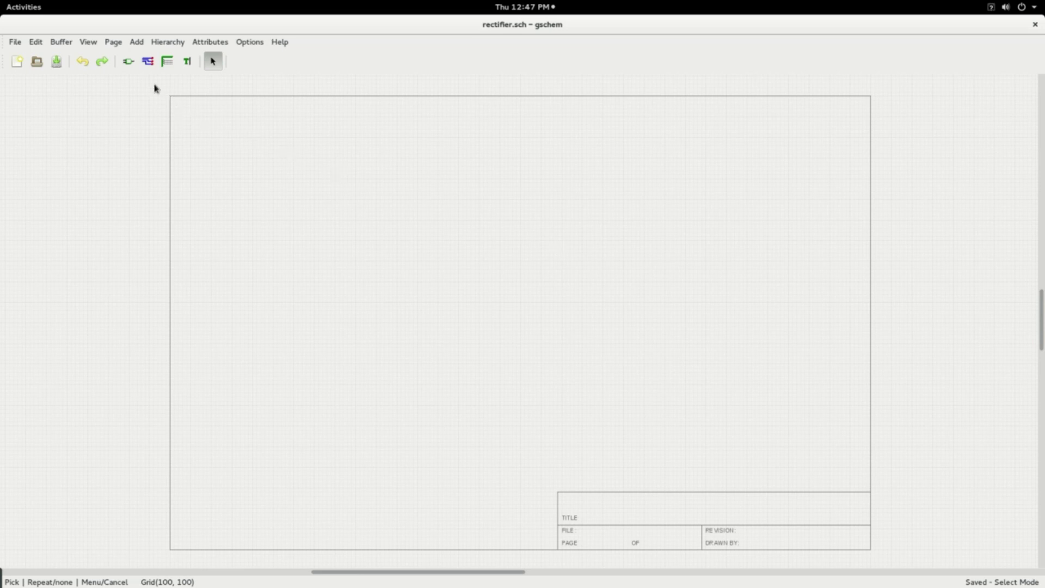
Place one C1.sym capacitor from the acomps library in the right half of the sheet
click(129, 62)
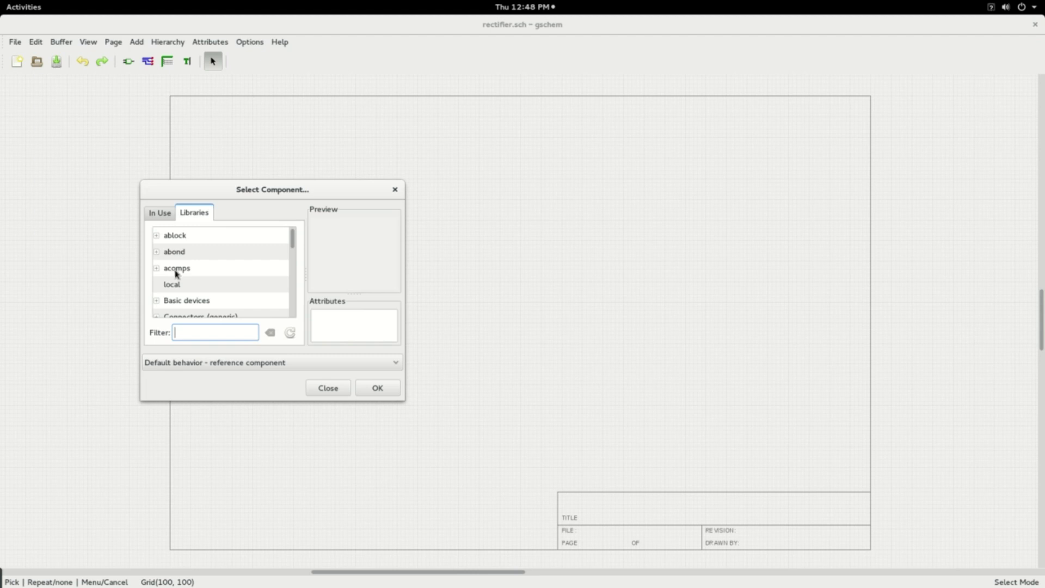
click(157, 270)
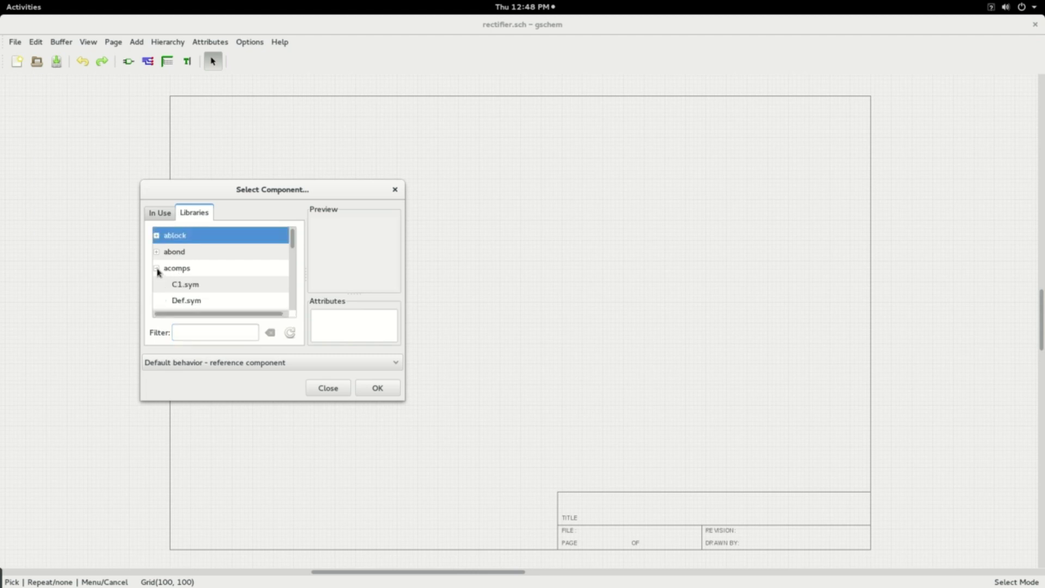
scroll(191, 283, down, 2)
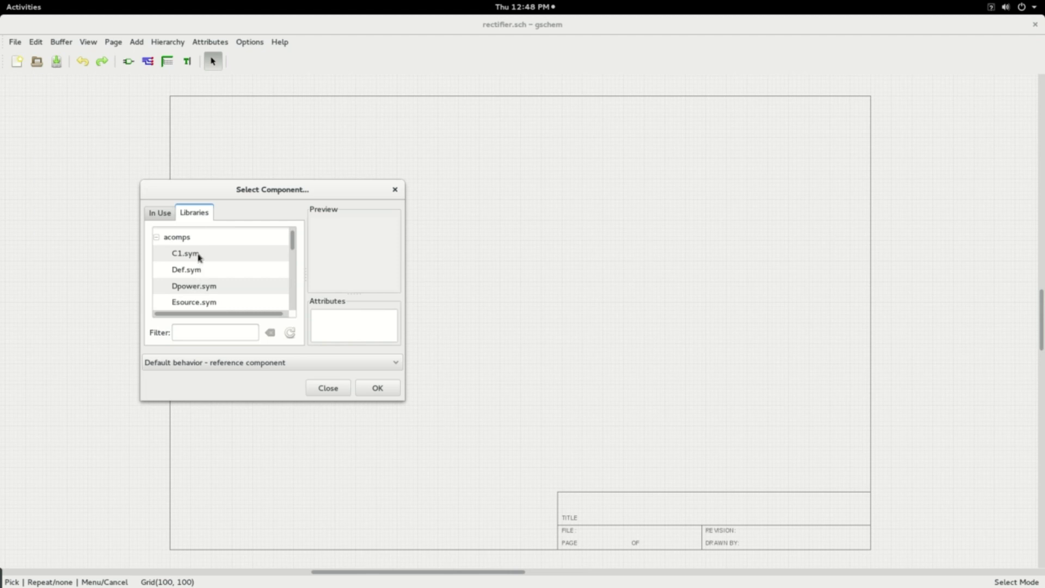
click(199, 255)
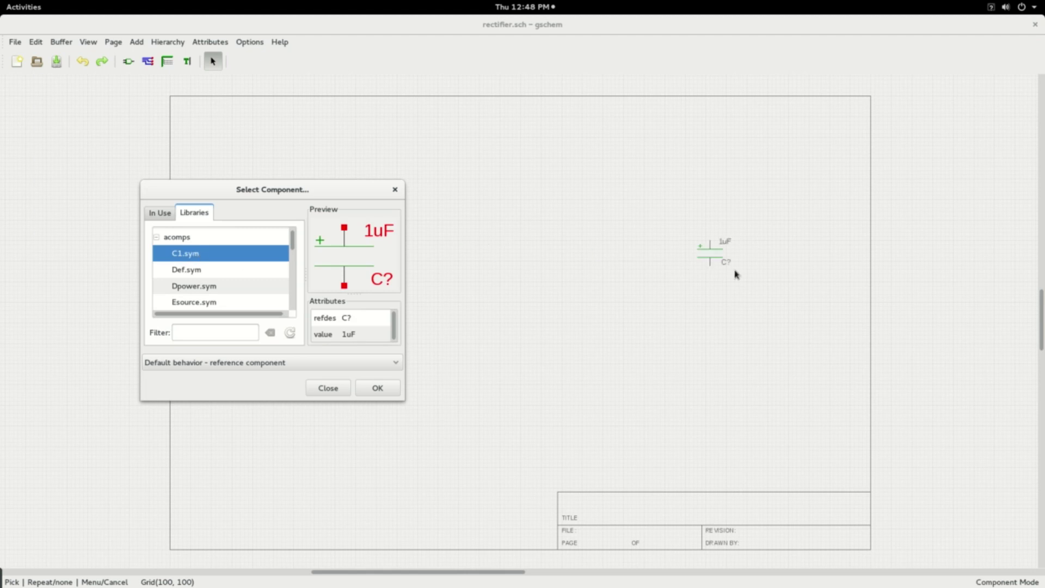
click(651, 278)
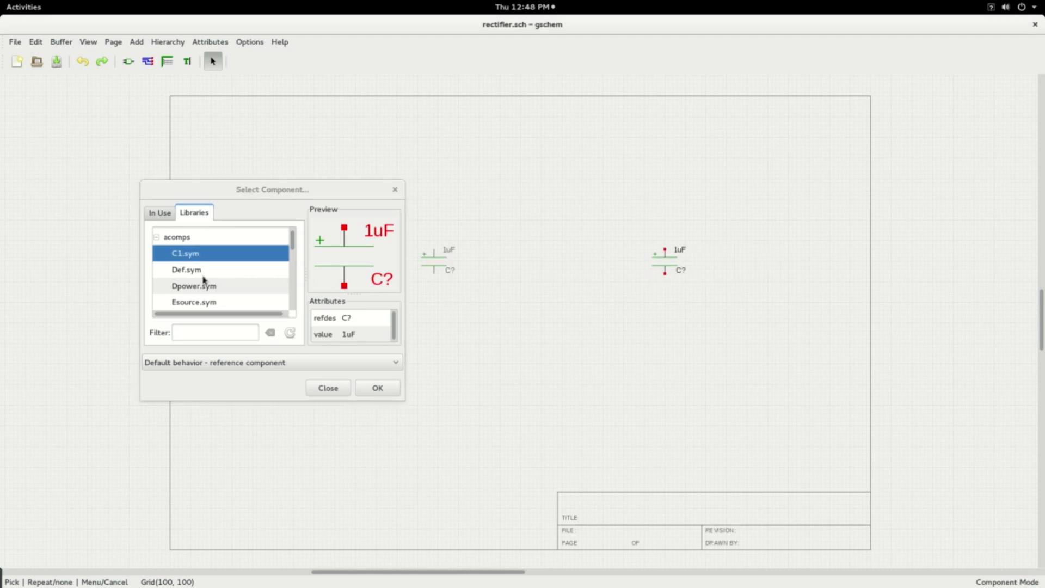
Place four Dpower.sym diodes in a two-by-two grid left of the capacitor, with all but the upper-left one rotated to point upward
scroll(204, 279, down, 1)
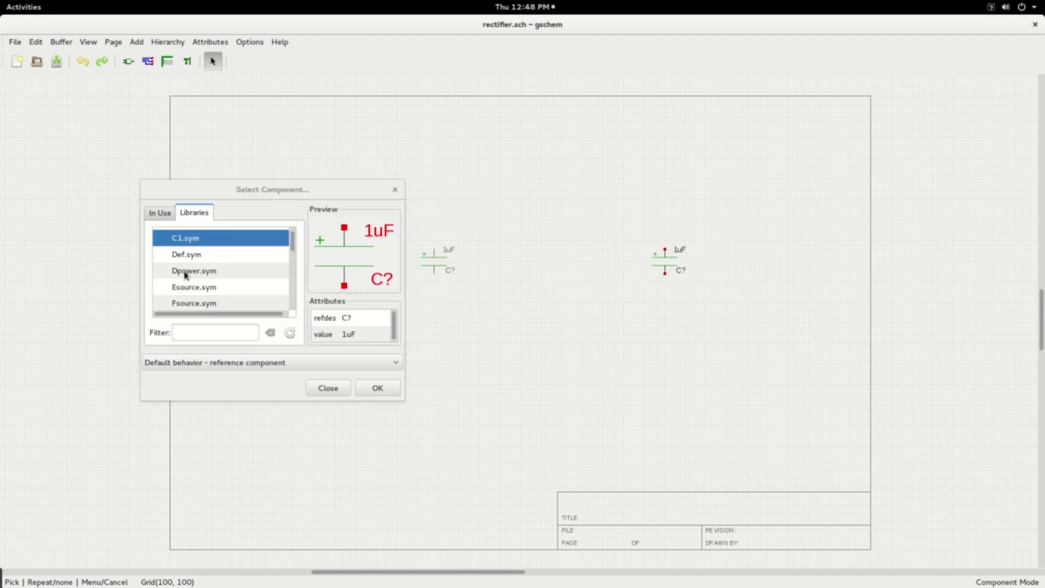
click(185, 275)
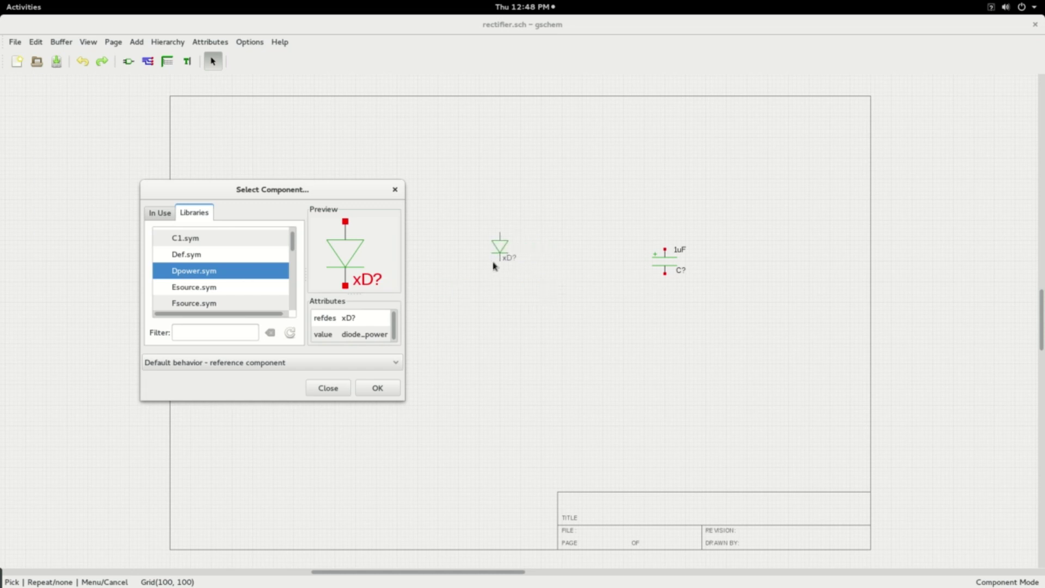
click(490, 254)
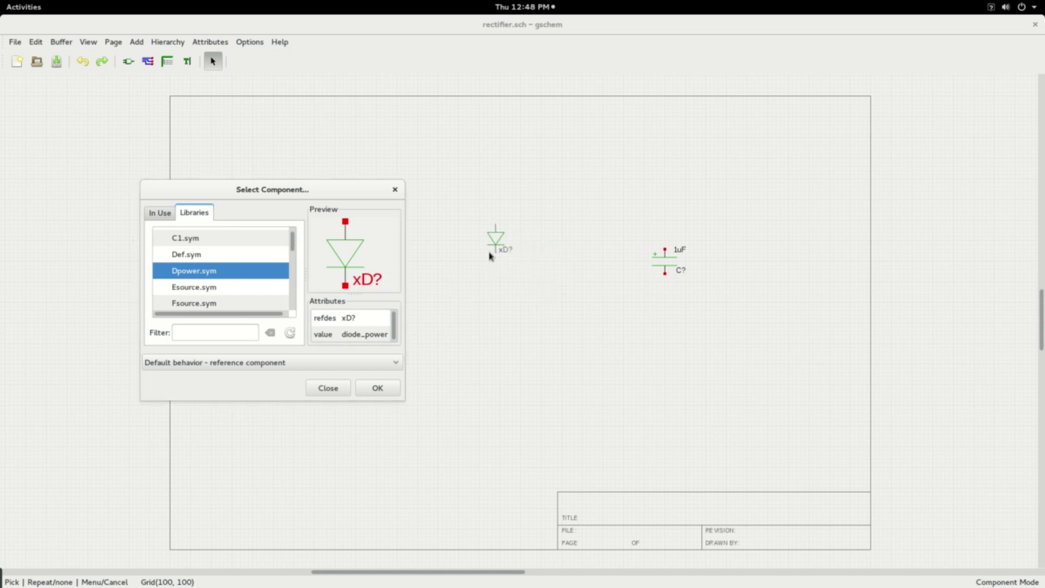
key(r)
key(e)
key(r)
click(569, 228)
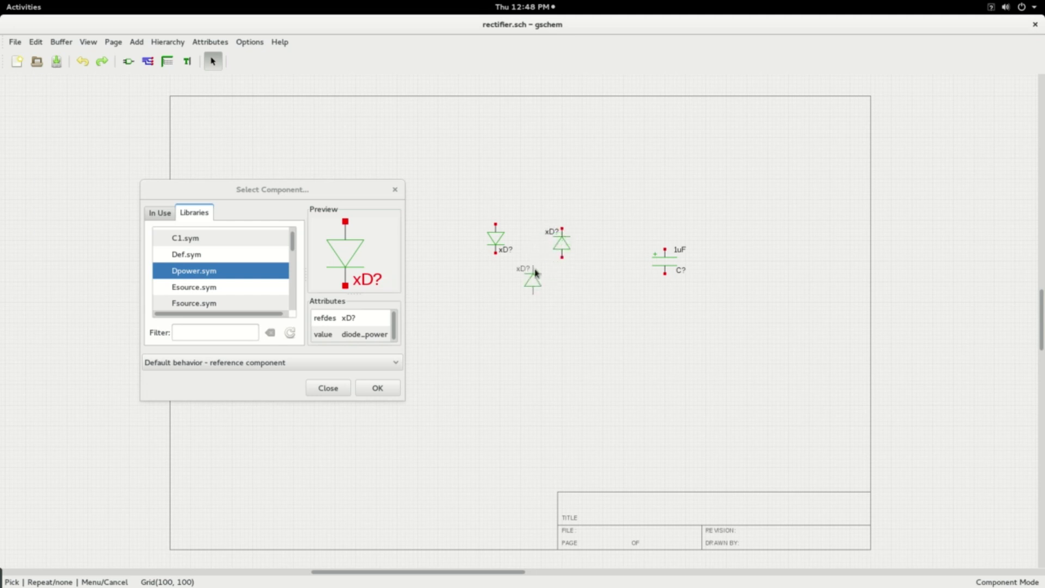
click(503, 298)
click(569, 292)
key(Escape)
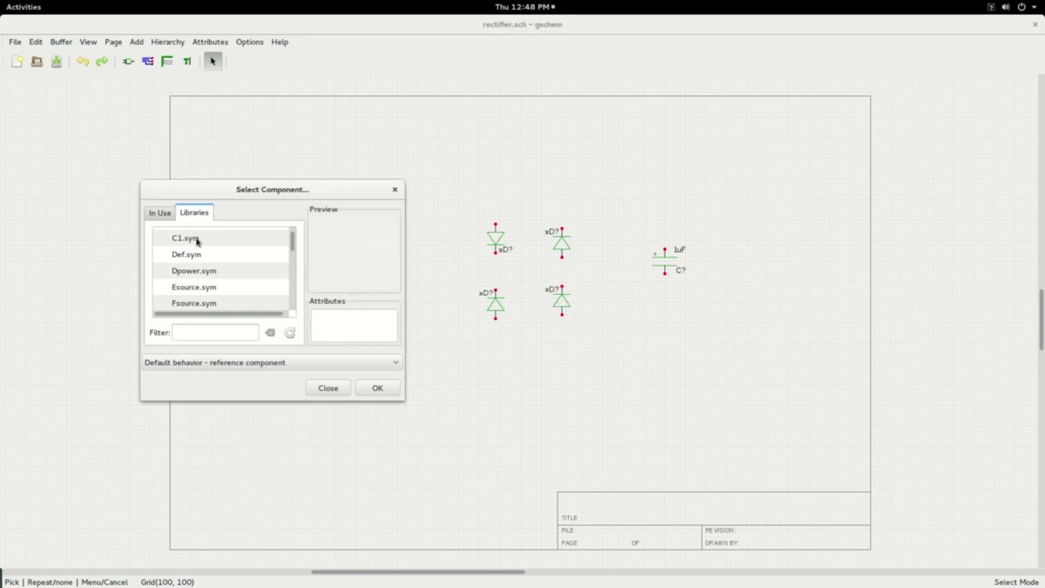
Rotate the upper-left diode so it points upward like the other three
click(493, 238)
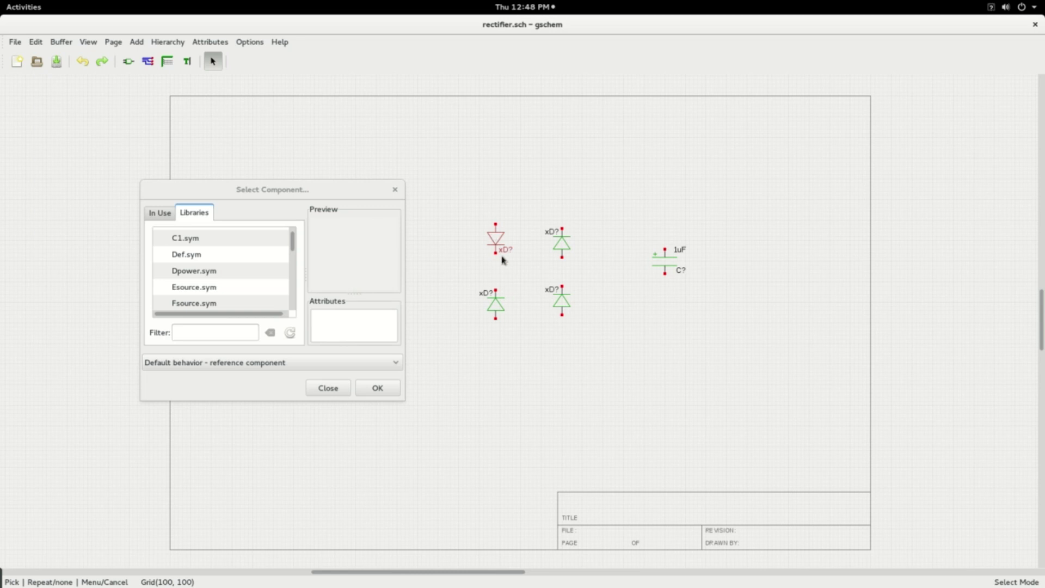
mouse_move(504, 260)
mouse_down()
mouse_move(511, 288)
mouse_move(503, 268)
mouse_up()
key(Escape)
Place two R1.sym resistors, one to the right of the capacitor and one above and left of the diodes
scroll(197, 276, down, 1)
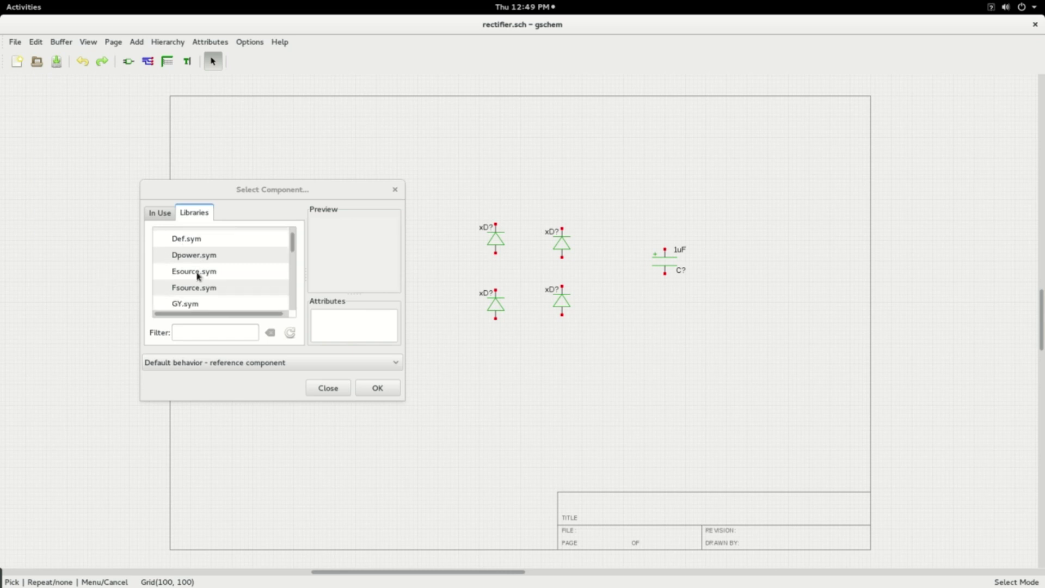
scroll(217, 276, down, 3)
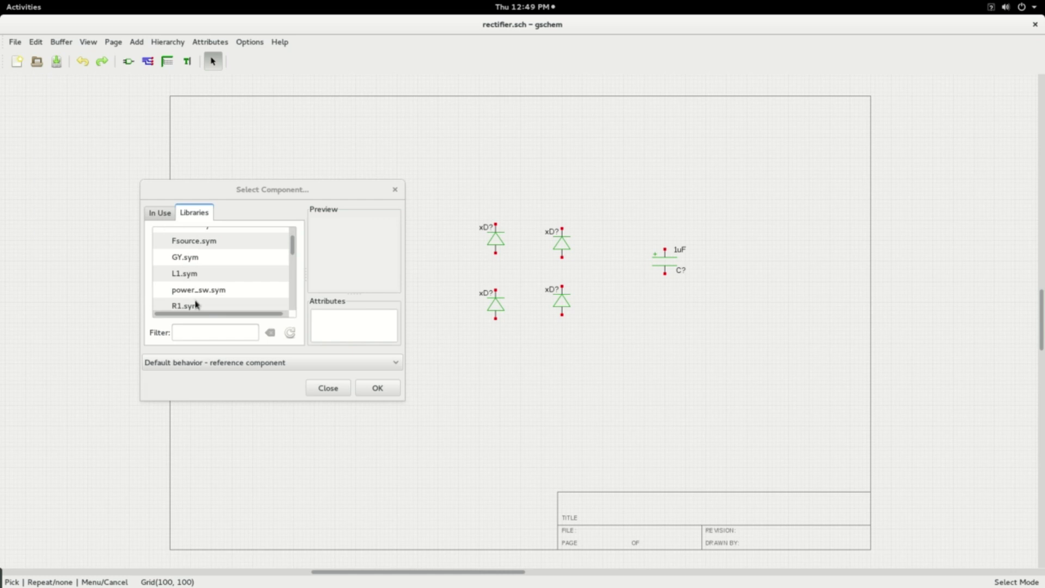
click(196, 305)
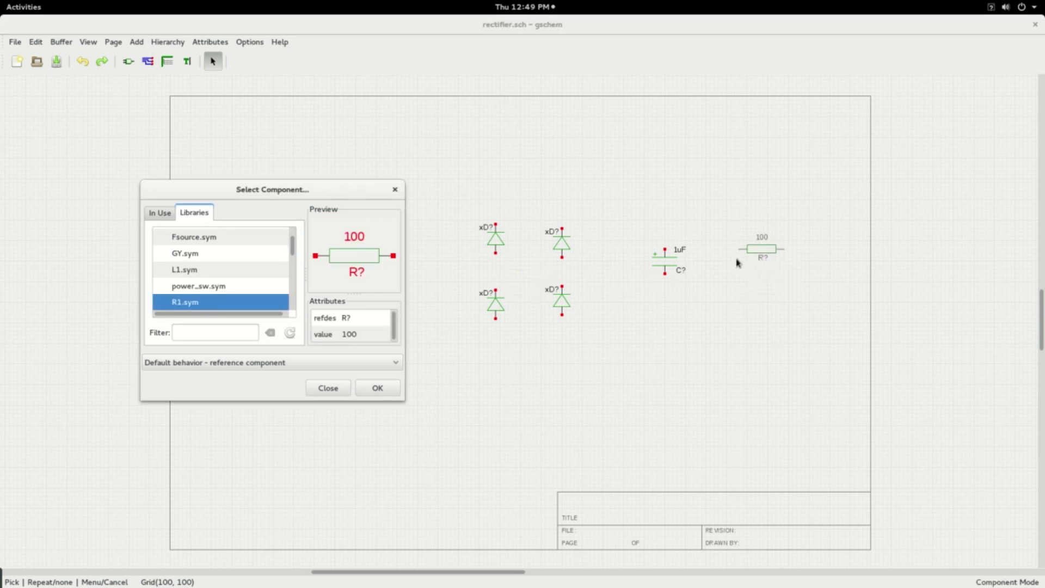
click(730, 278)
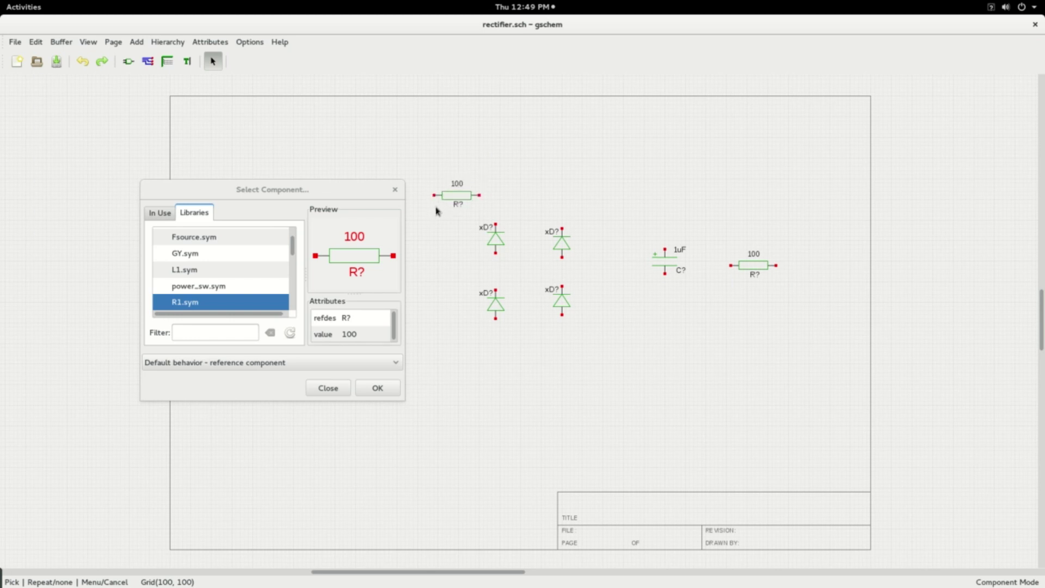
key(Escape)
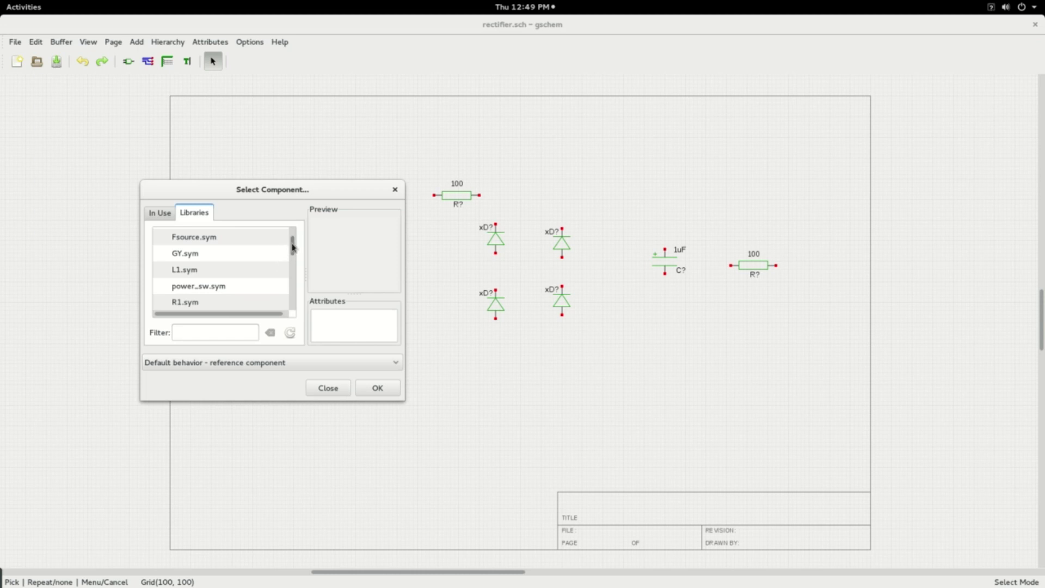
Place one vsin-1.sym sinusoidal voltage source from the SPICE simulation elements library below the lower-left diode
drag(292, 245, 292, 236)
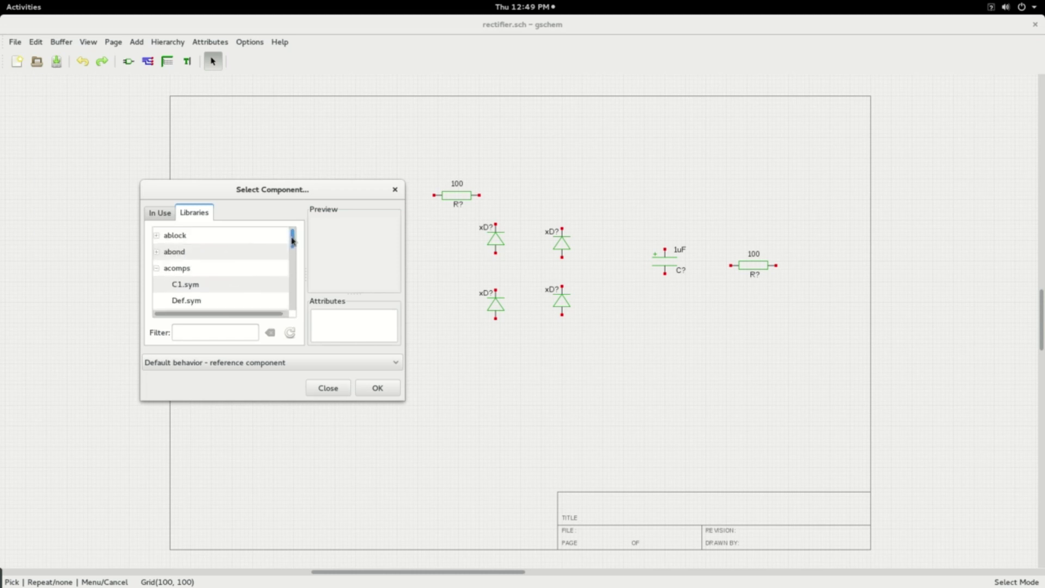
click(155, 269)
scroll(203, 274, down, 2)
scroll(203, 273, down, 3)
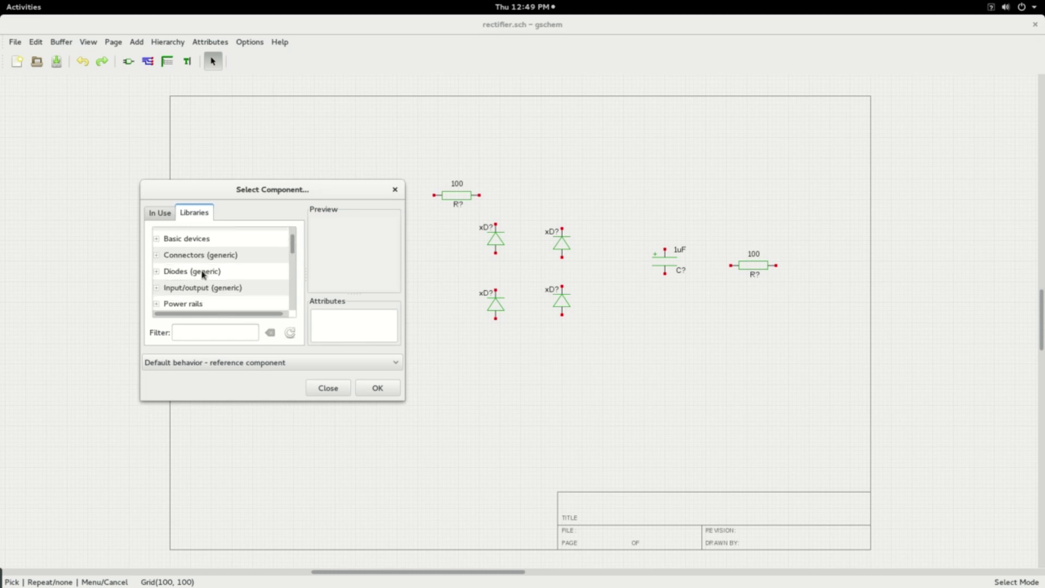
scroll(203, 273, down, 5)
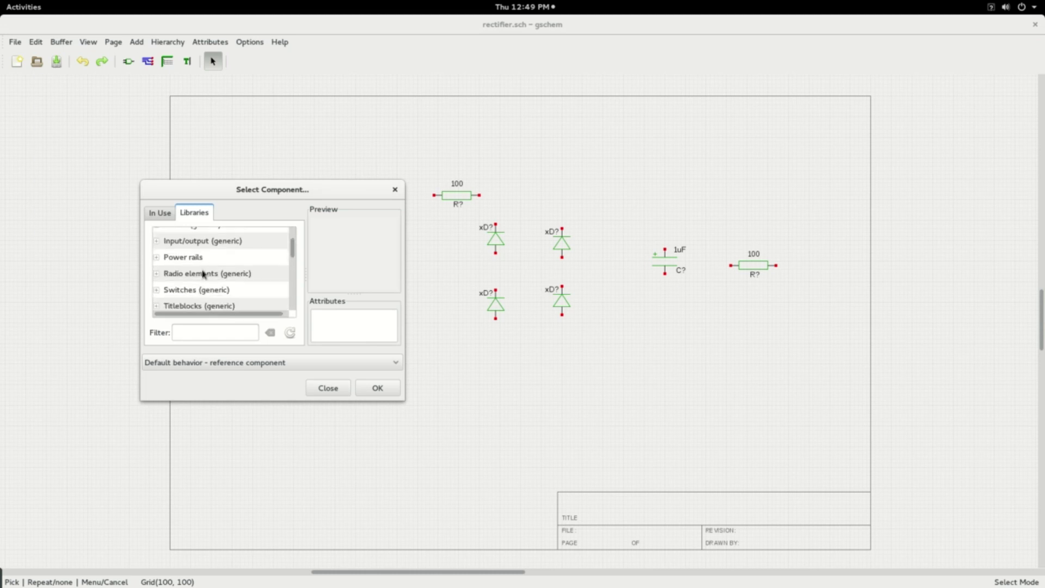
scroll(203, 273, down, 5)
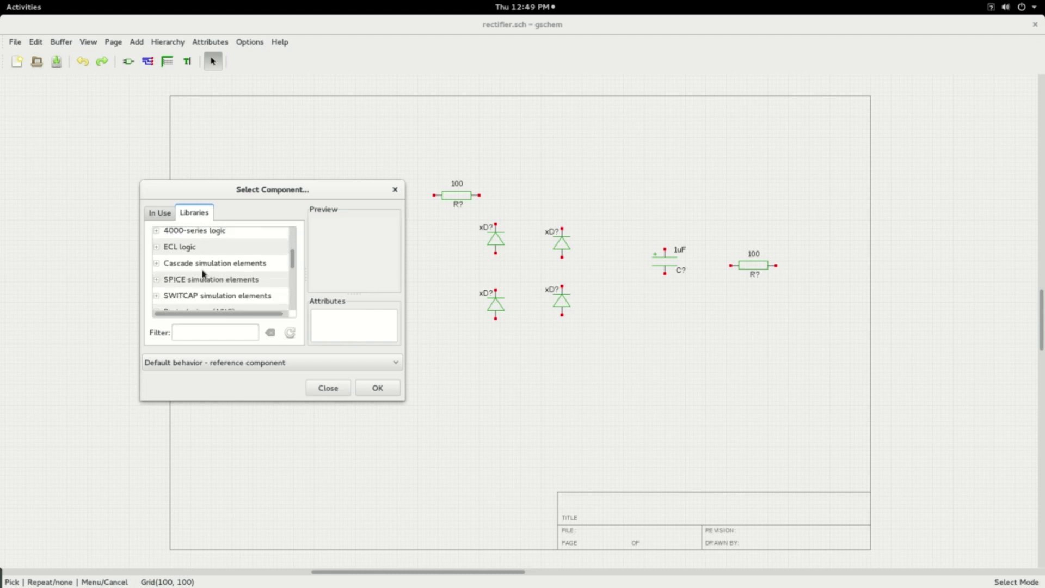
click(182, 267)
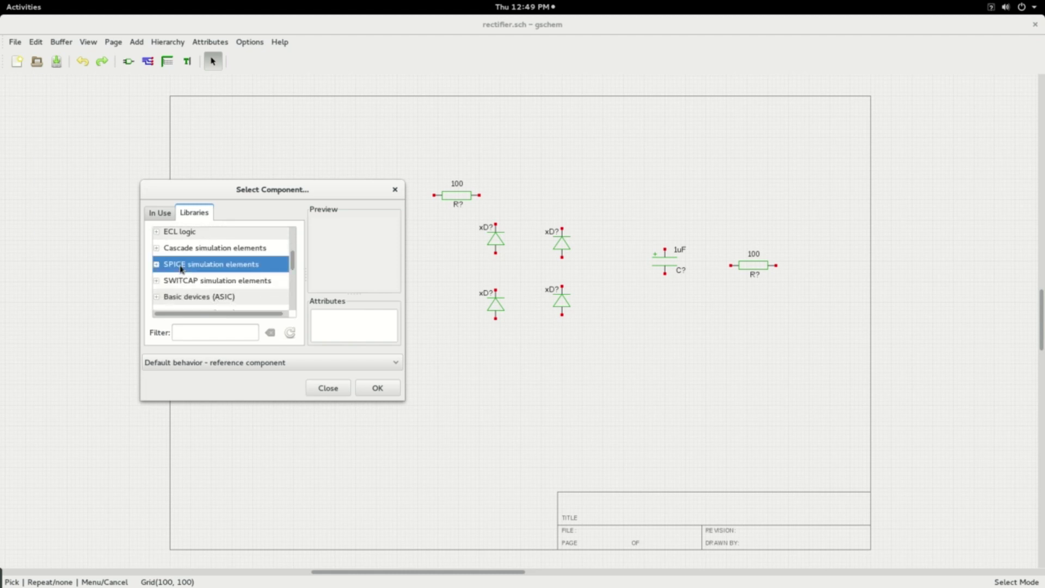
click(158, 267)
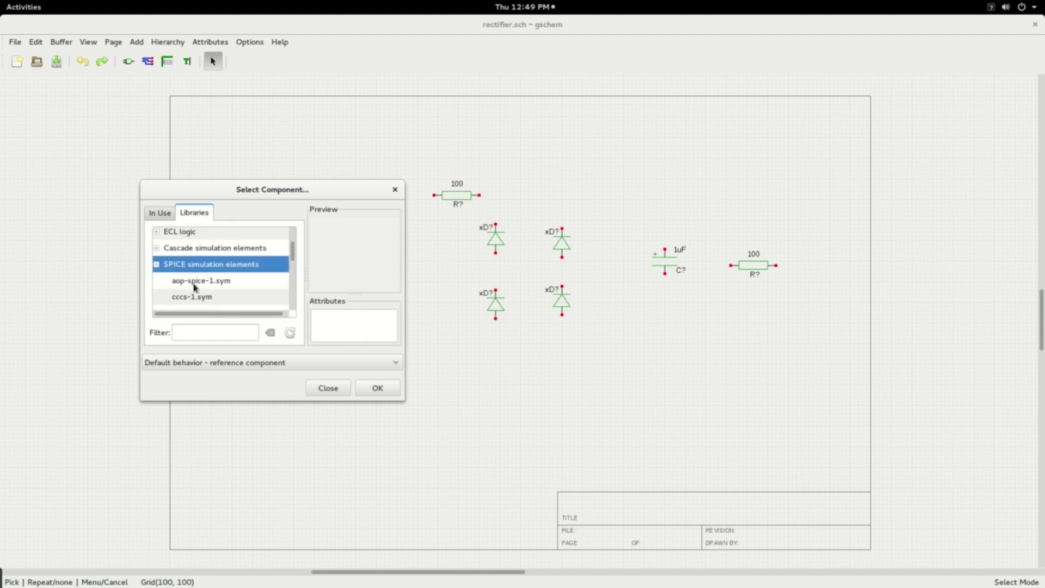
scroll(201, 286, down, 4)
scroll(207, 288, down, 5)
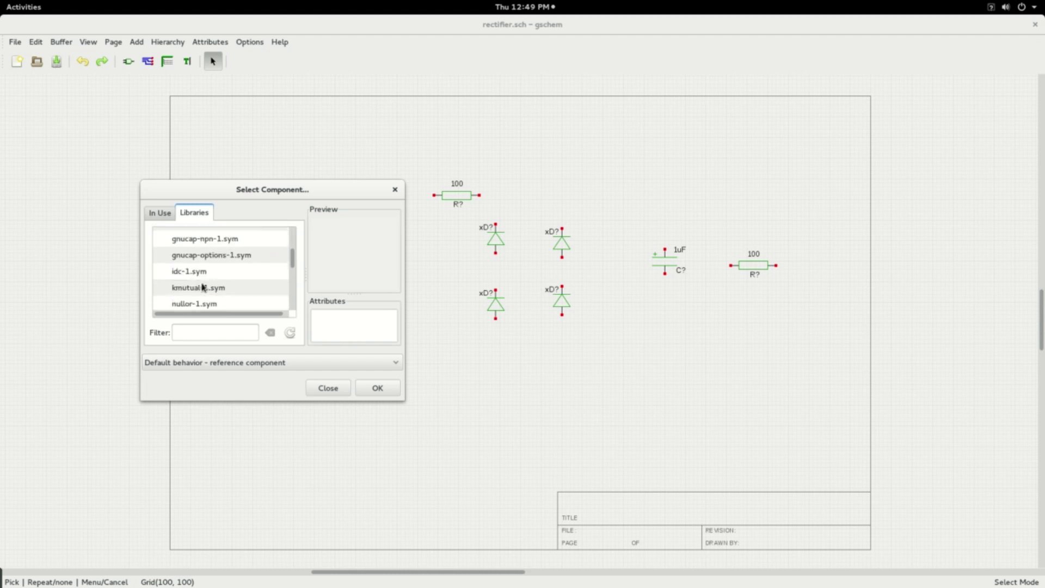
scroll(224, 283, down, 8)
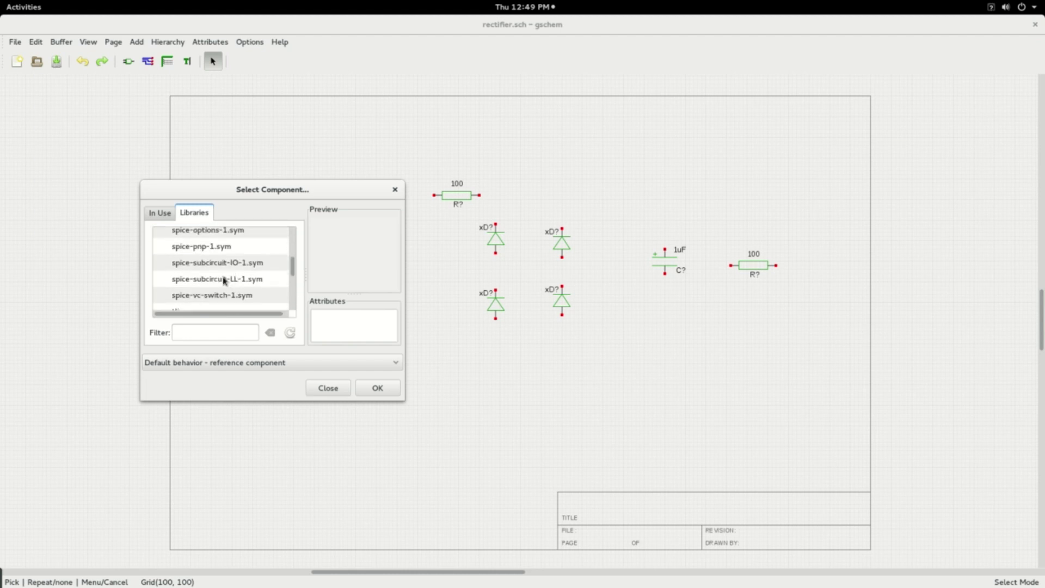
scroll(205, 276, down, 3)
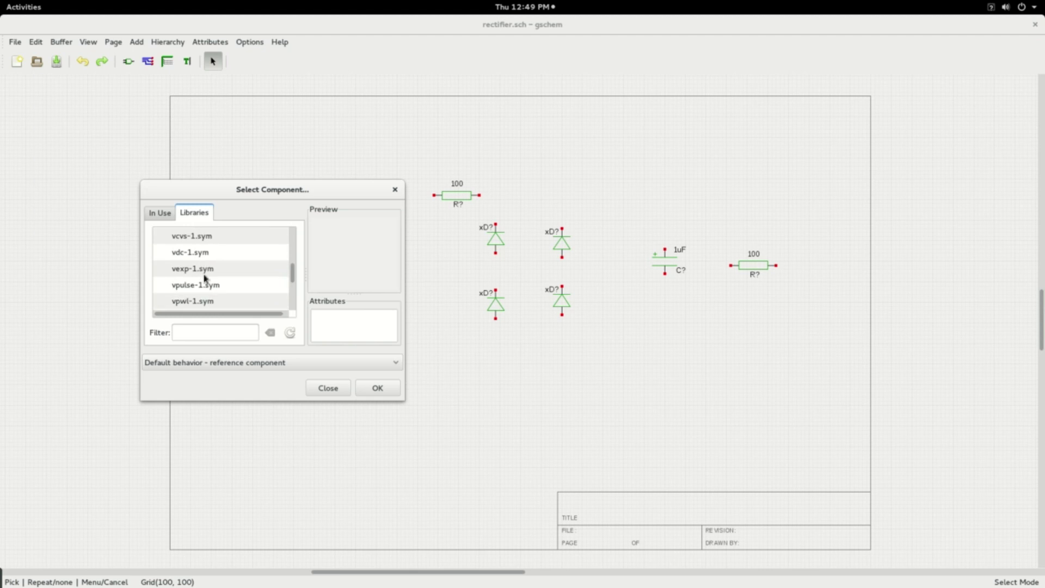
click(192, 287)
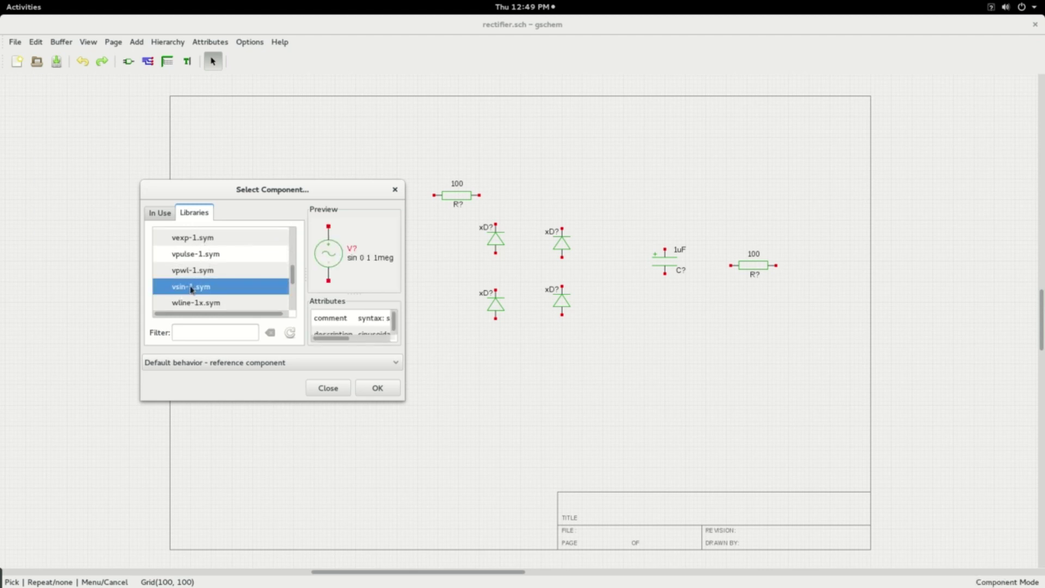
click(476, 409)
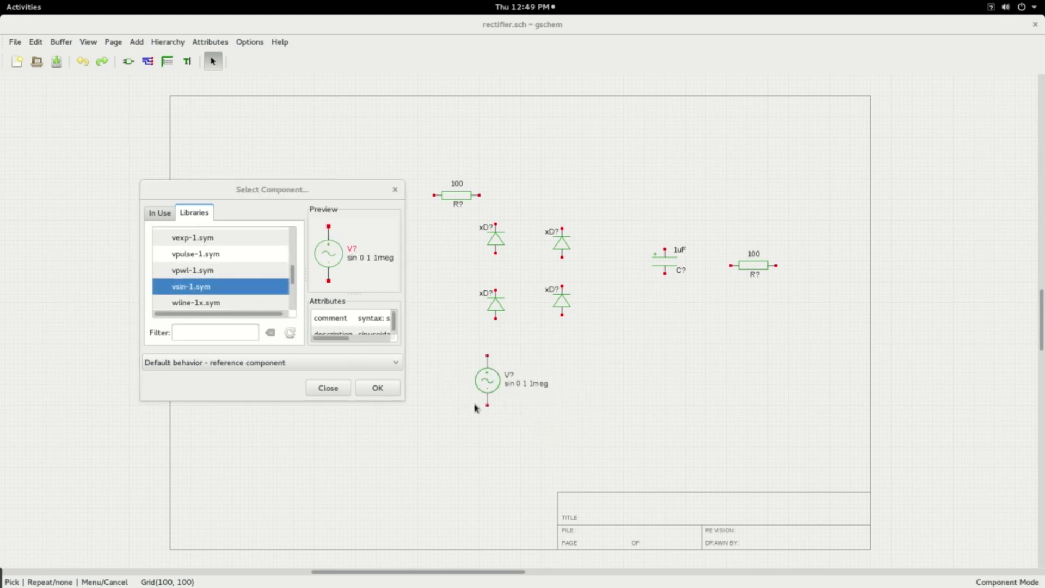
right_click(530, 438)
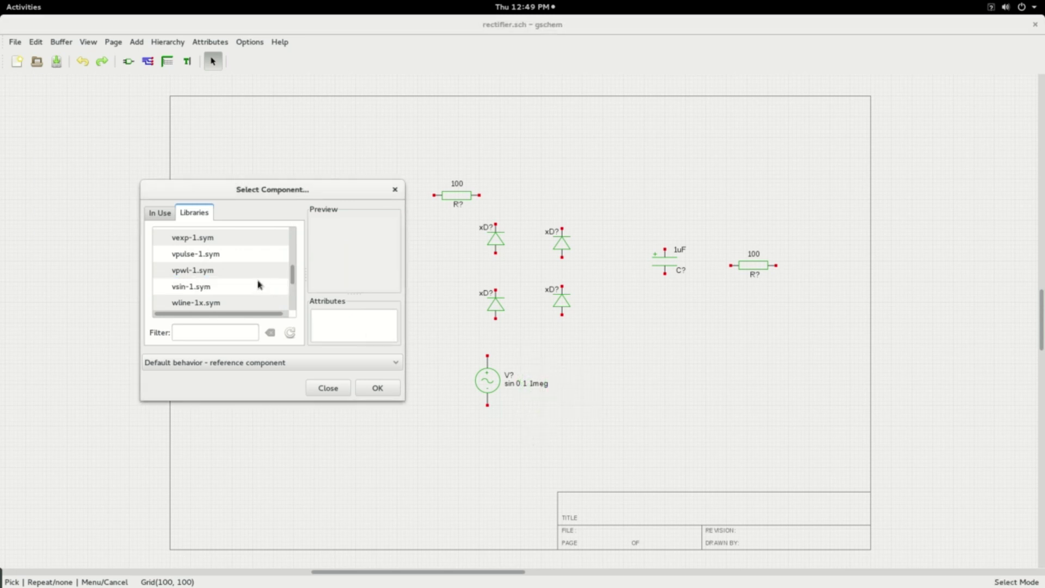
Place one spice-include-1.sym block from the SPICE simulation elements in the upper-left corner of the sheet
scroll(212, 275, up, 5)
scroll(212, 276, up, 5)
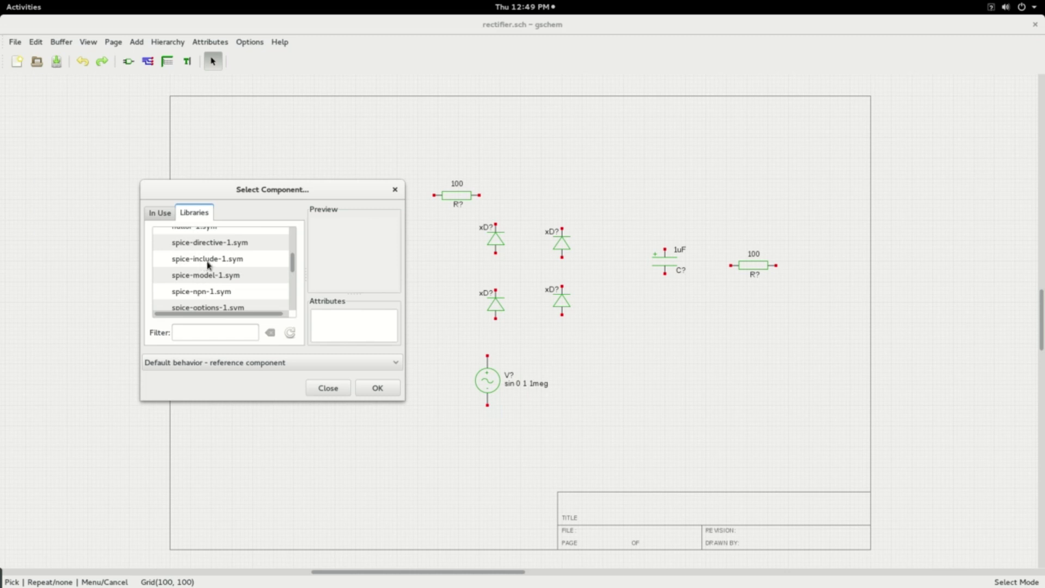
click(209, 260)
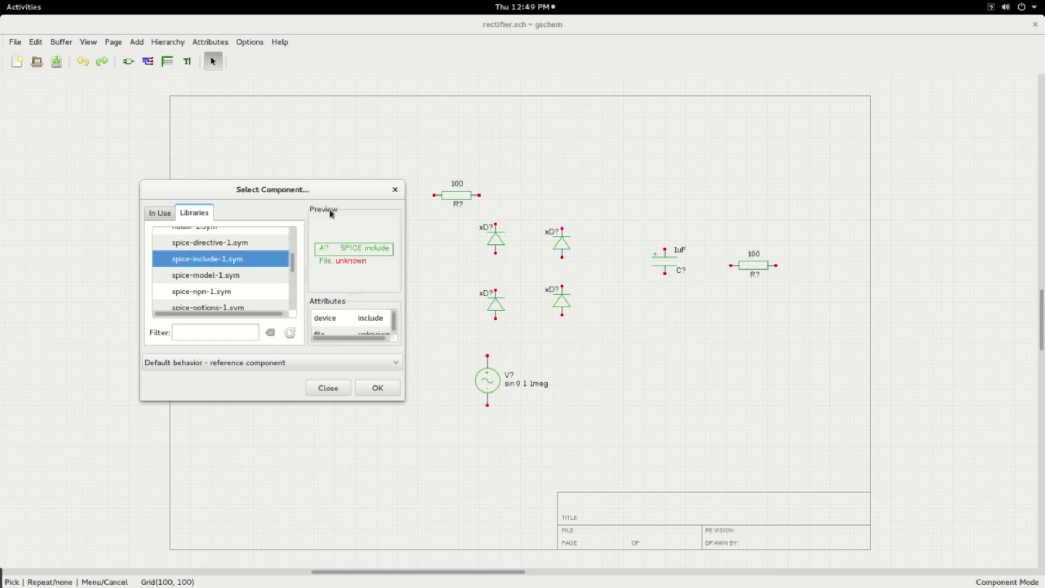
click(186, 131)
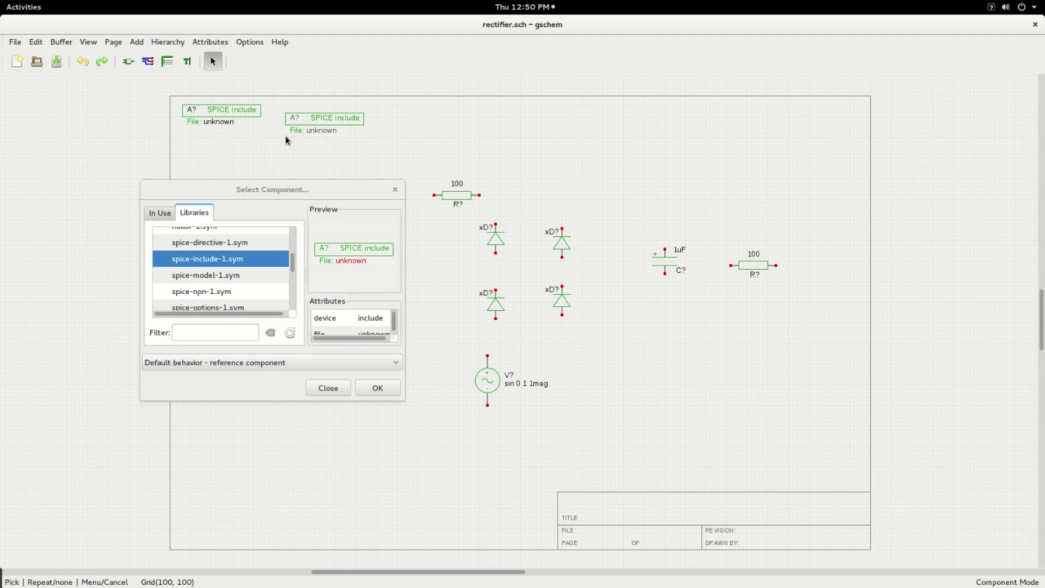
key(Escape)
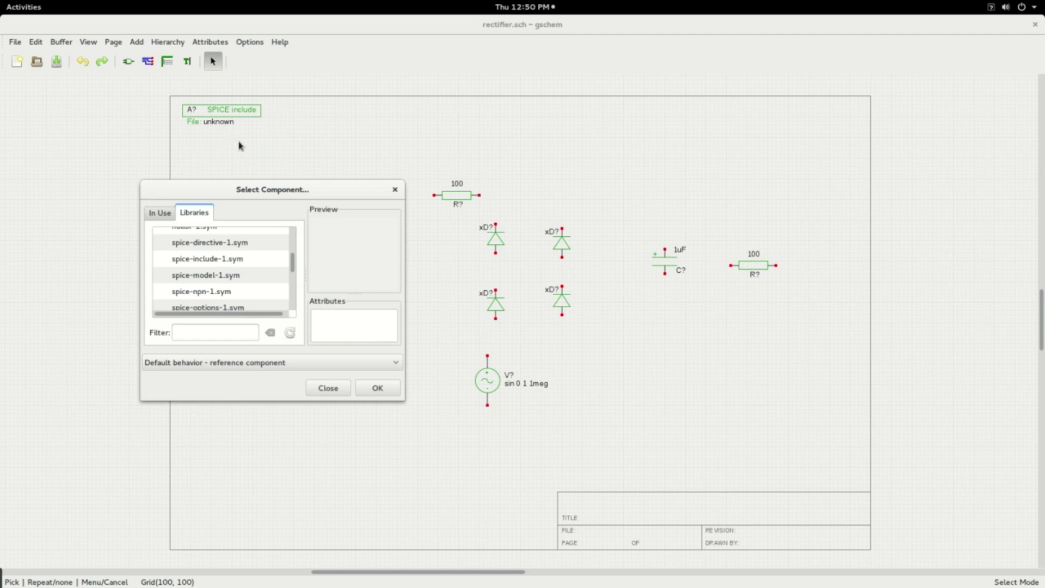
Place one generic-power.sym symbol from the Power rails library above the gap between the diodes and the capacitor
scroll(211, 273, up, 3)
scroll(211, 272, up, 5)
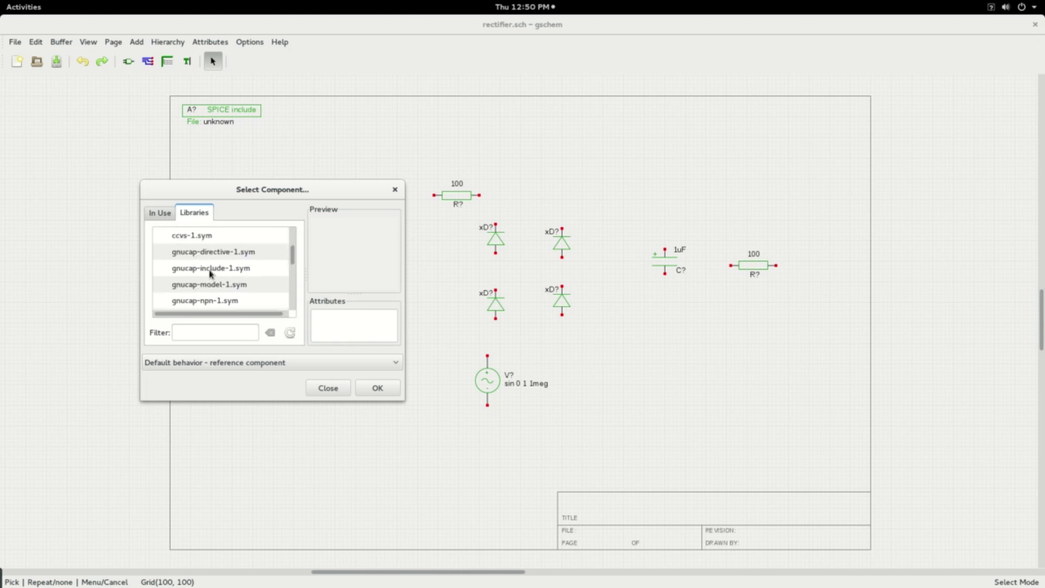
scroll(221, 275, up, 5)
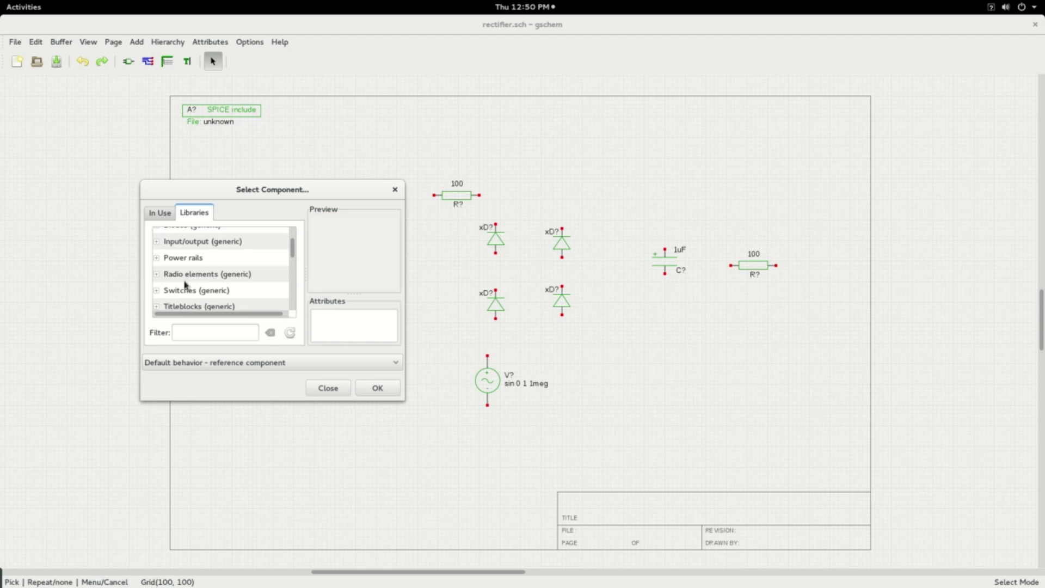
click(158, 259)
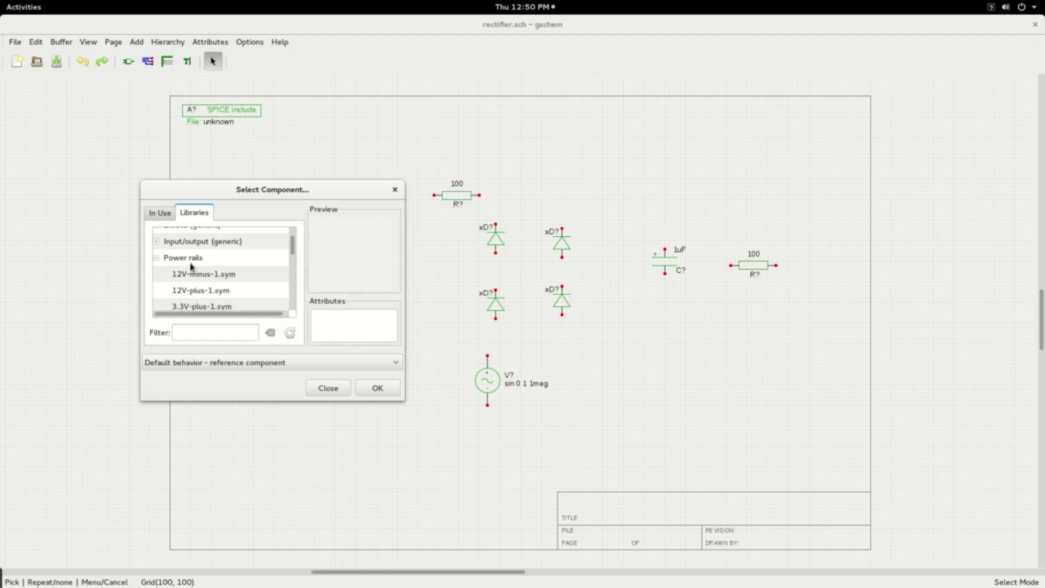
scroll(220, 271, down, 3)
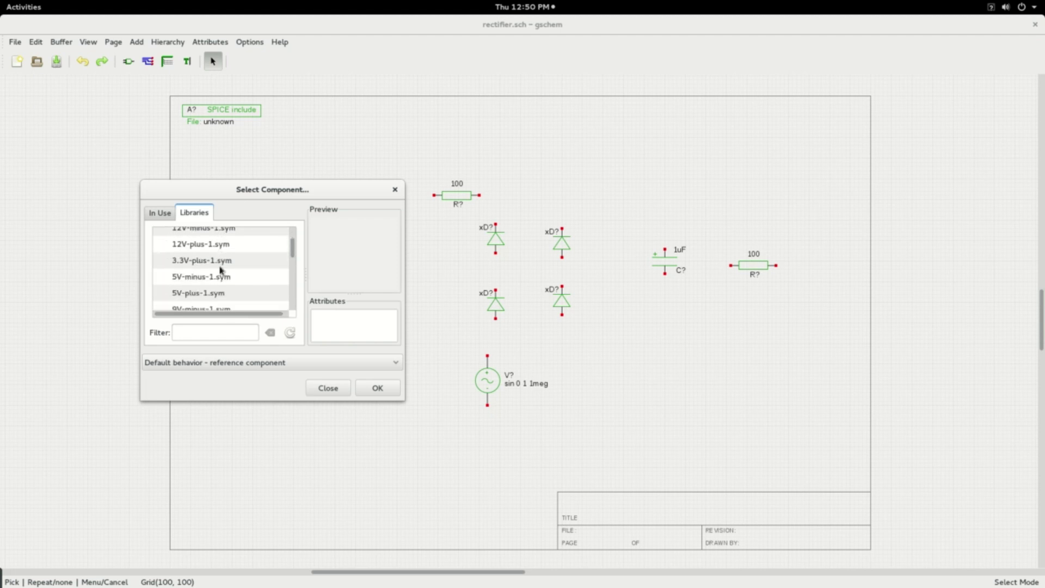
click(203, 281)
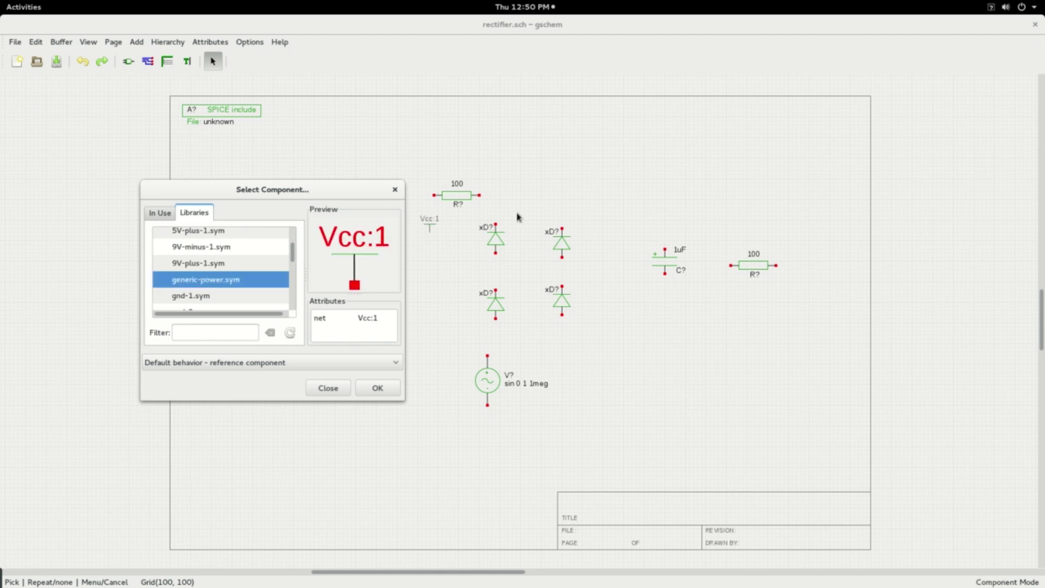
click(580, 163)
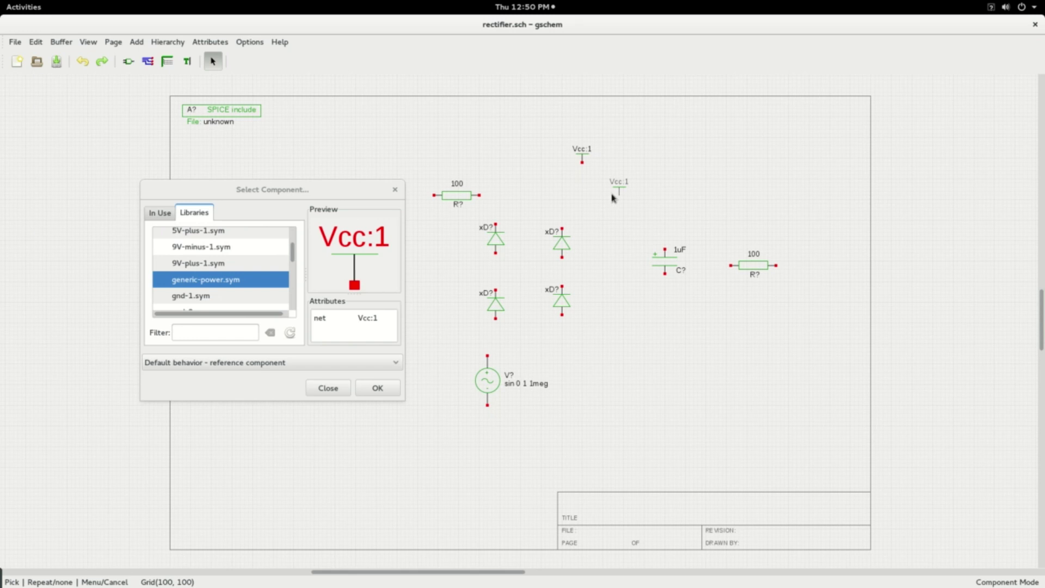
key(Escape)
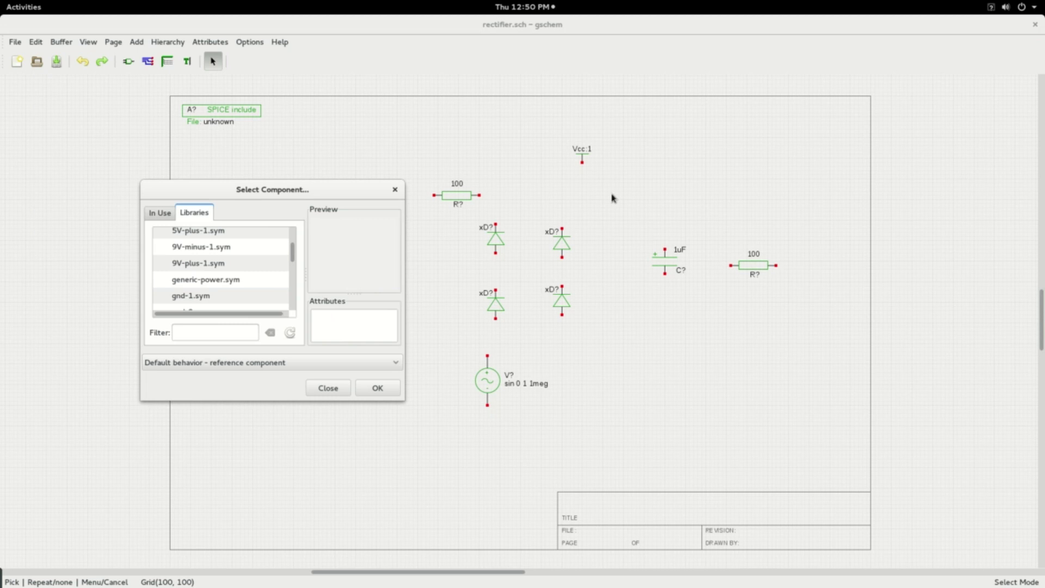
Place one gnd-1.sym ground symbol below and slightly left of the capacitor, and close the component selector
click(199, 296)
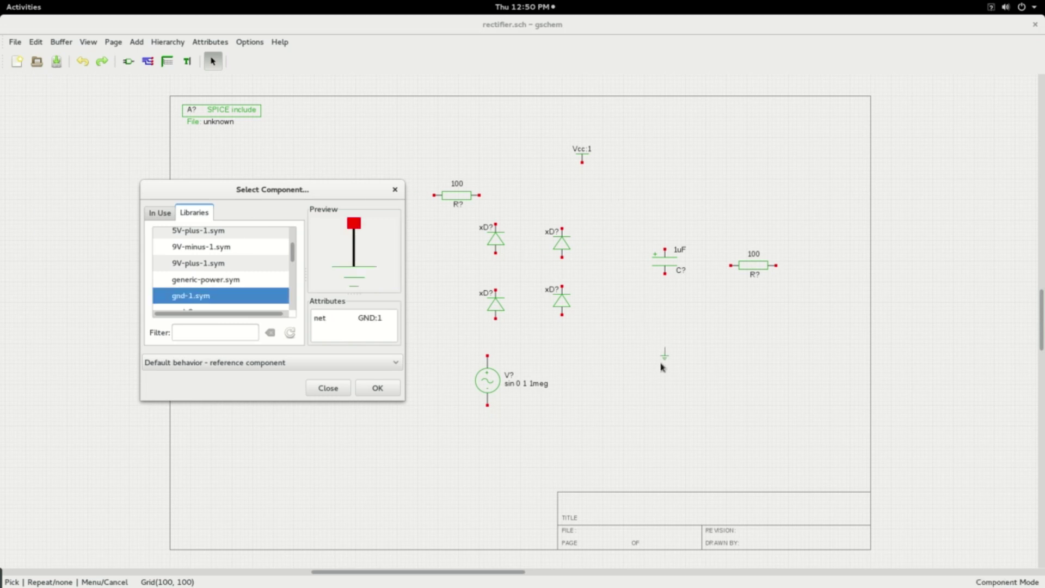
click(625, 414)
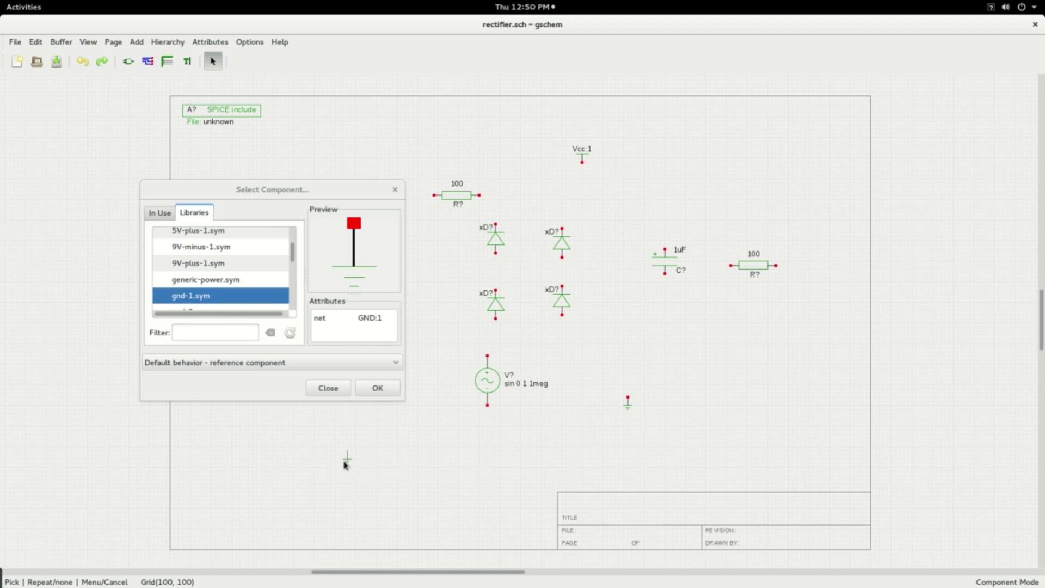
key(Escape)
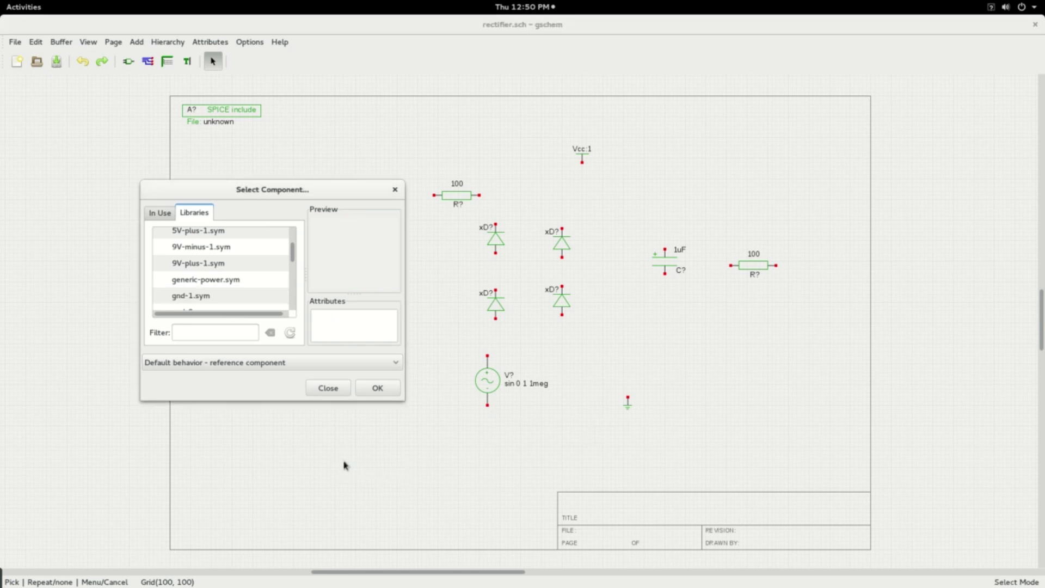
click(329, 389)
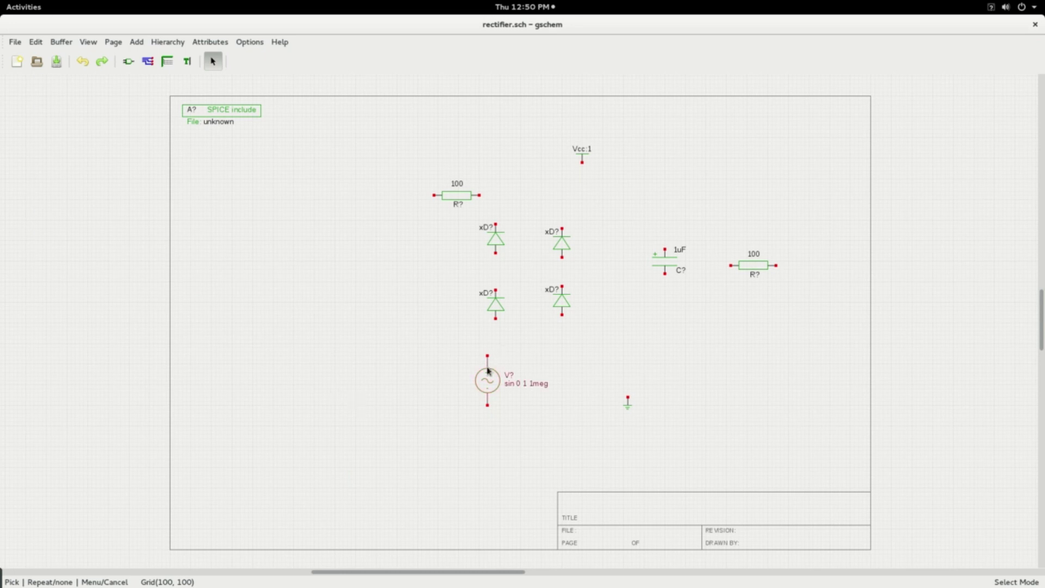
Move the sine source to the left part of the sheet and the upper-left resistor just right of its upper pin
mouse_move(487, 370)
mouse_down()
mouse_move(265, 267)
mouse_move(255, 224)
mouse_move(273, 226)
mouse_up()
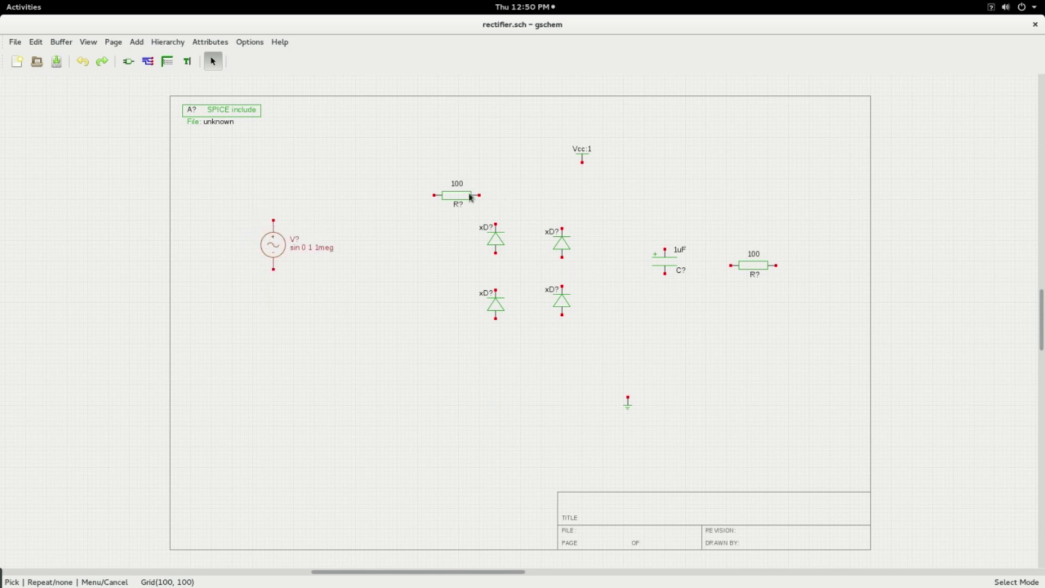
click(439, 197)
drag(439, 198, 340, 226)
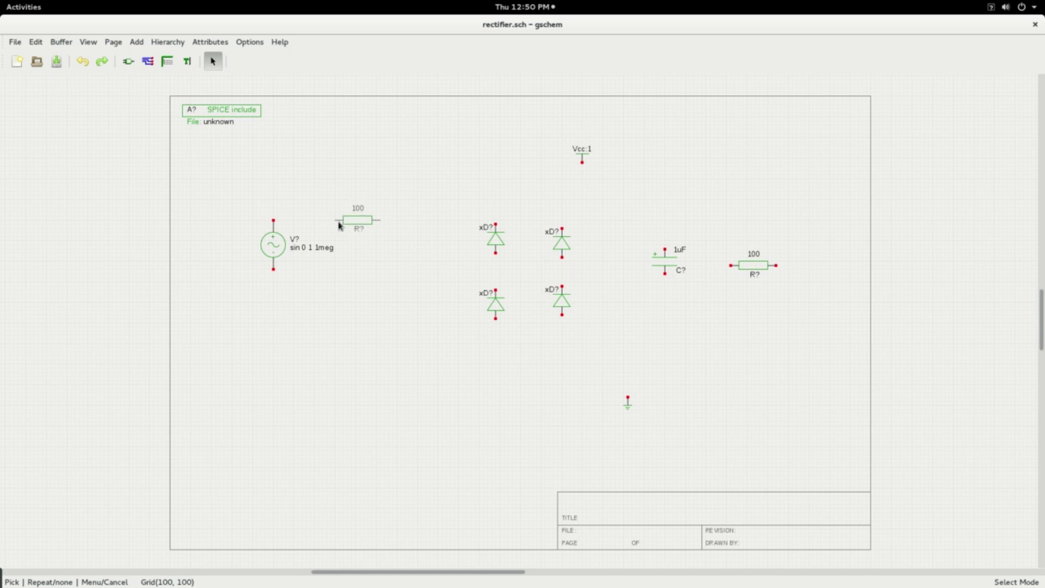
click(418, 301)
Move the four diodes left into an aligned two-by-two grid with a wider vertical gap, right of the horizontal resistor
drag(498, 237, 438, 189)
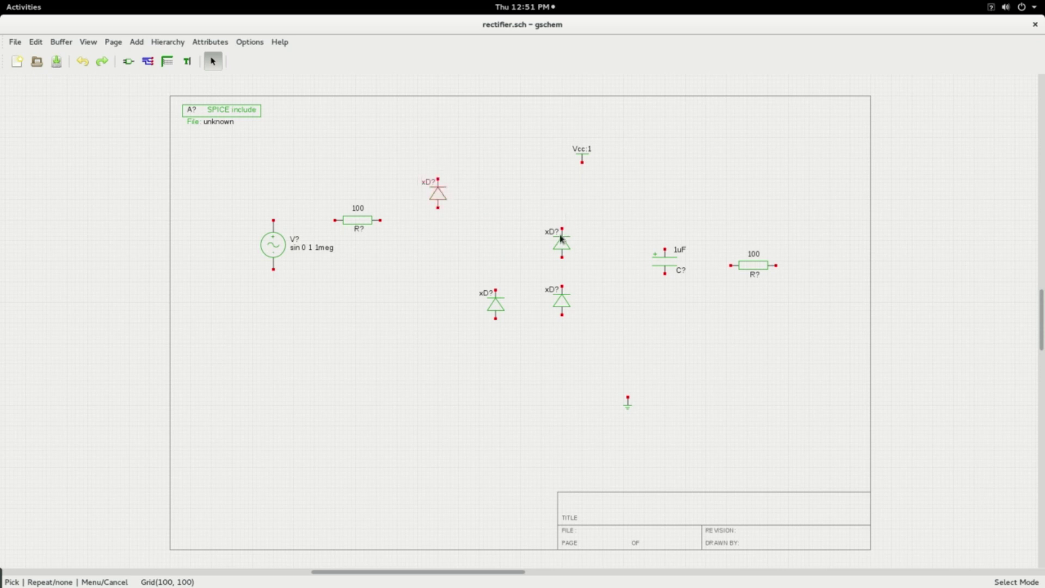
click(558, 233)
drag(559, 233, 500, 185)
drag(495, 299, 439, 291)
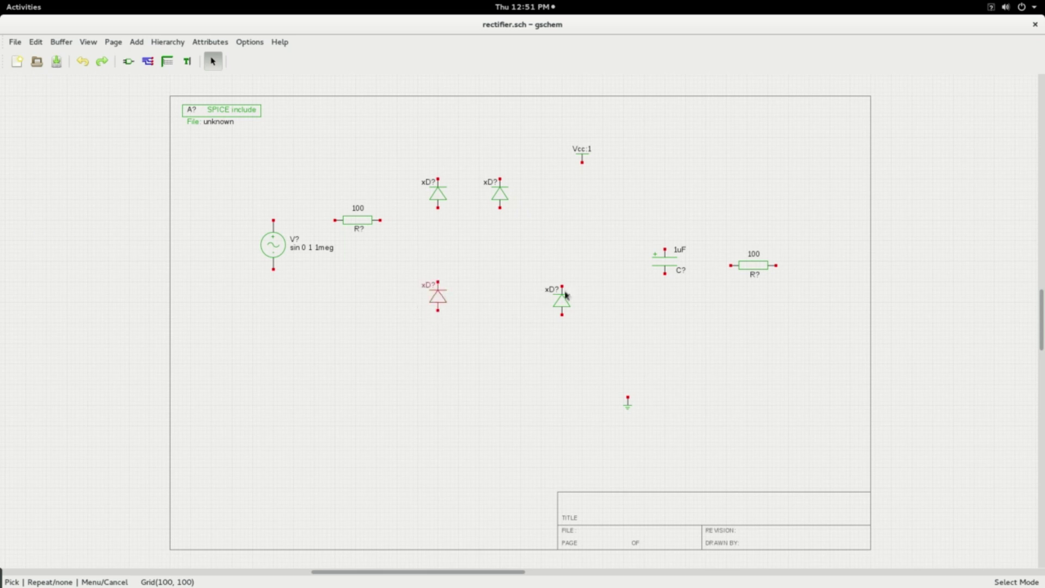
drag(563, 292, 501, 288)
Move the capacitor closer to the diodes, and rotate the rightmost resistor upright and move it just right of the capacitor
drag(667, 255, 603, 239)
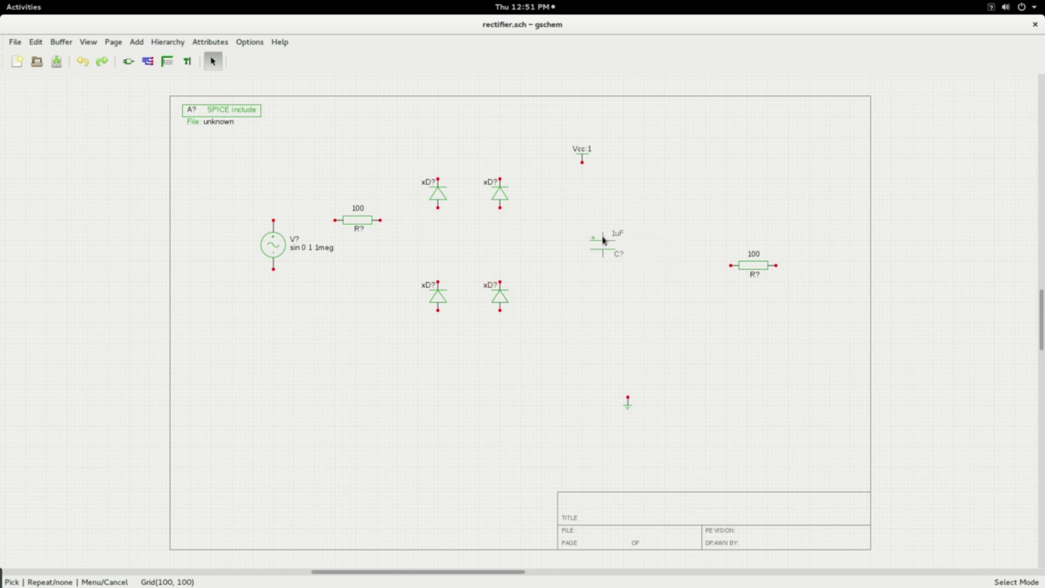
click(755, 269)
key(e)
key(r)
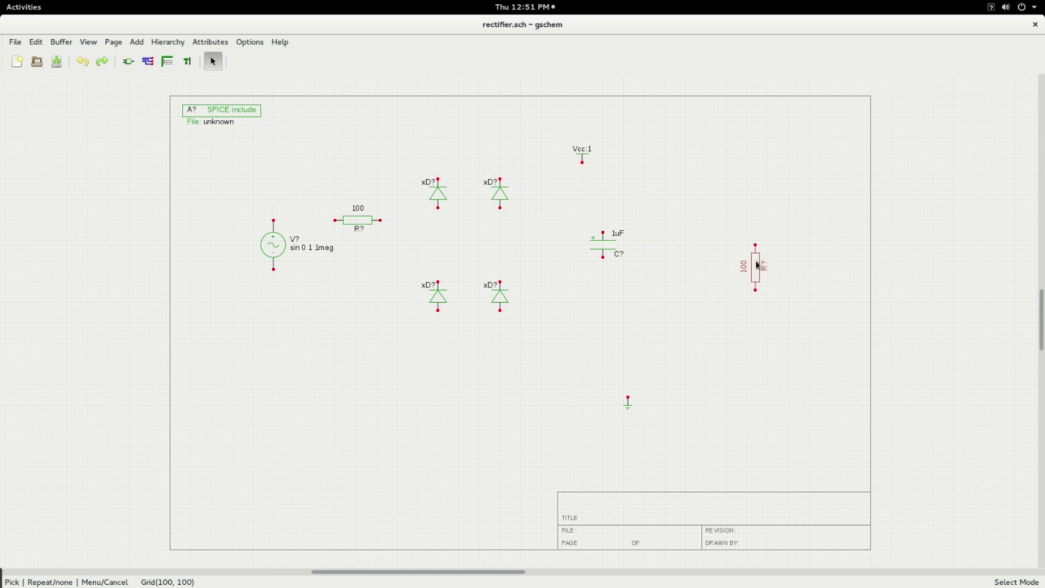
drag(757, 251, 665, 234)
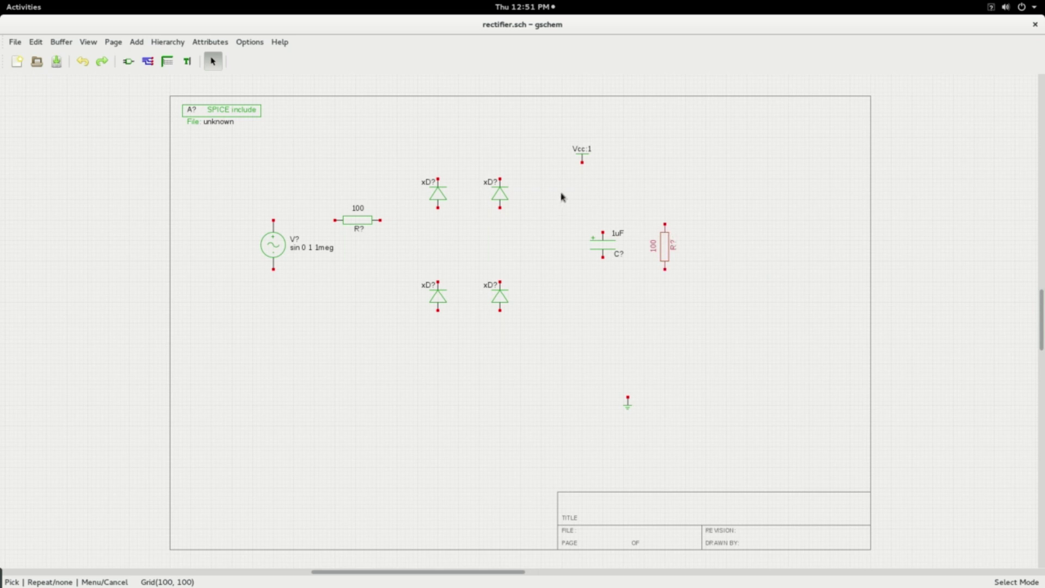
Move the Vcc power symbol above the horizontal resistor near the sine source
drag(583, 165, 364, 161)
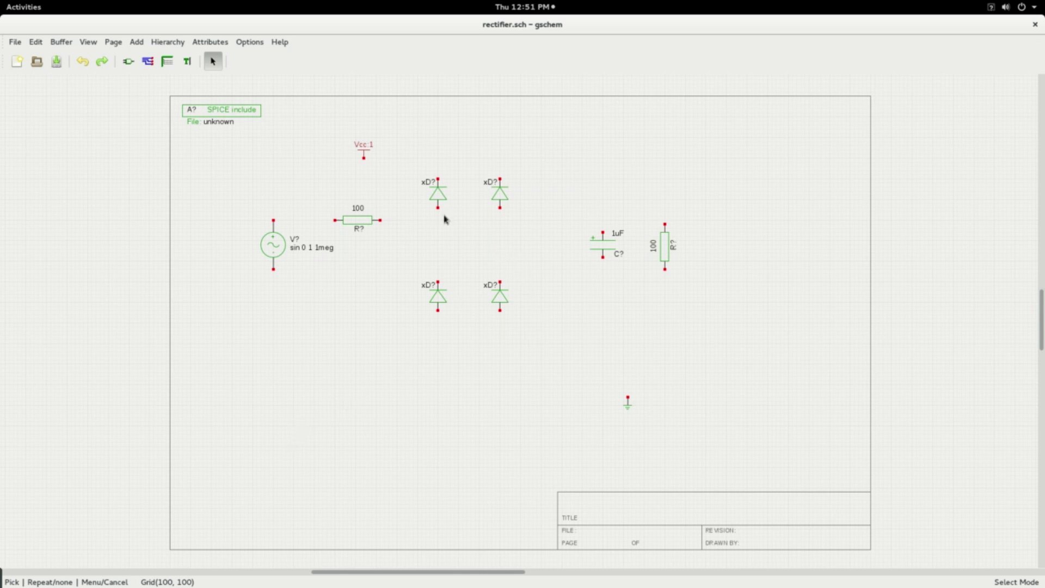
Draw a net from the sine source's upper pin to the near pin of the horizontal resistor
click(148, 62)
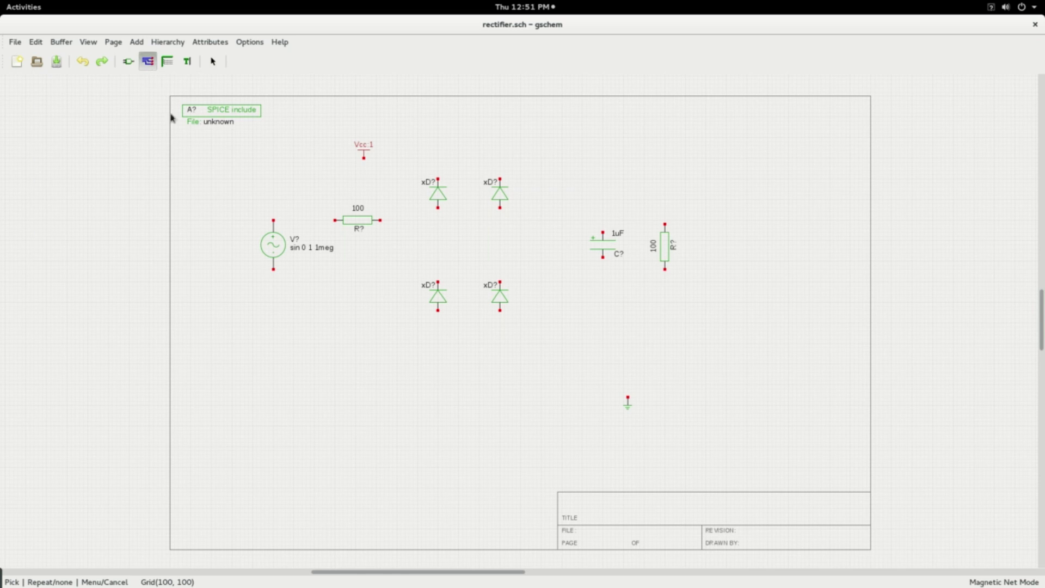
click(273, 220)
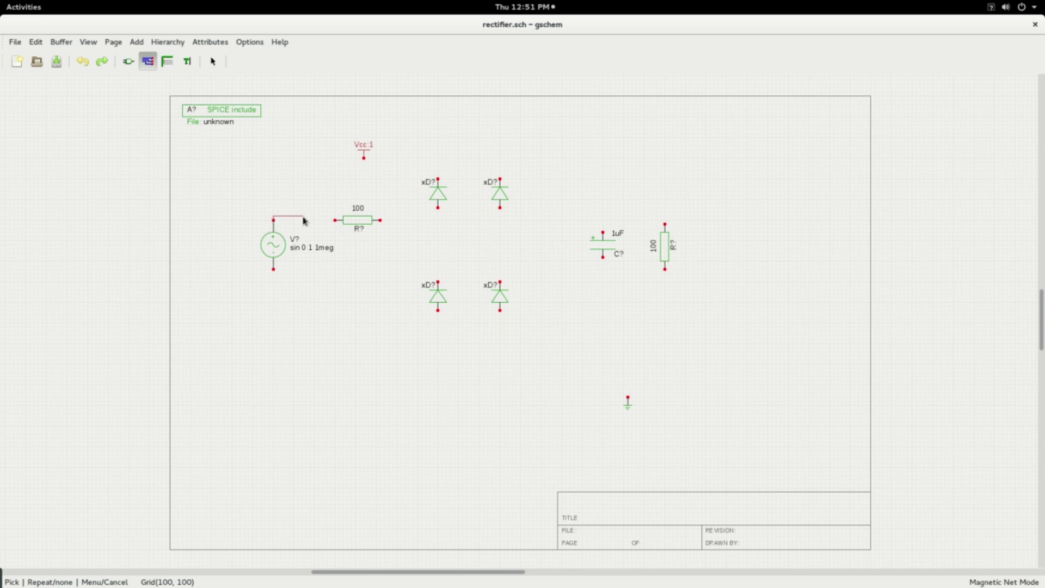
click(335, 220)
Join the upper and lower diodes with a vertical net in each of the two diode columns
click(438, 209)
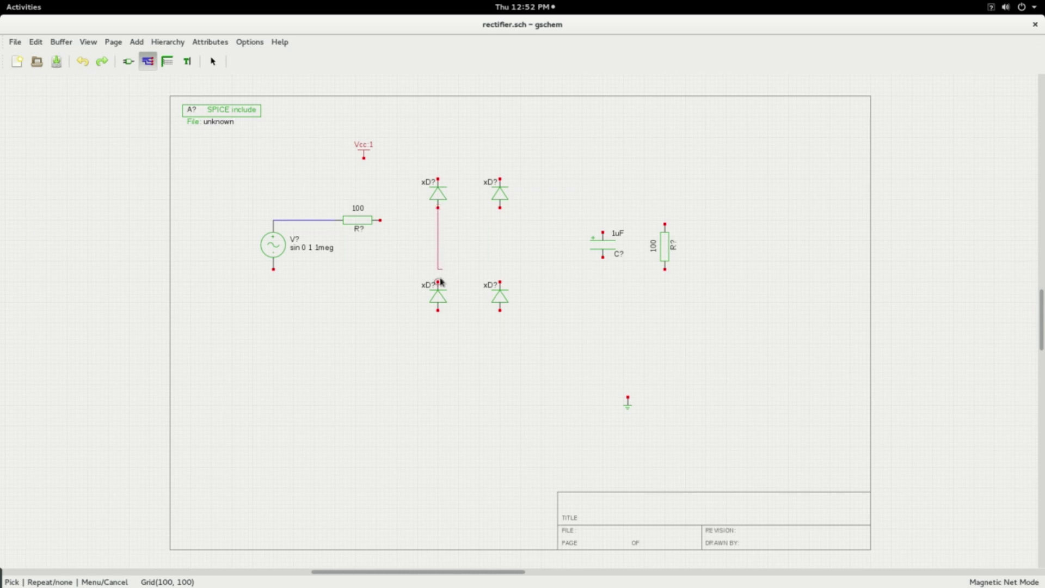
click(439, 283)
click(500, 207)
click(499, 283)
Wire the capacitor across the left diode column with nets routed above the upper diodes and below the lower diodes
click(439, 179)
click(438, 139)
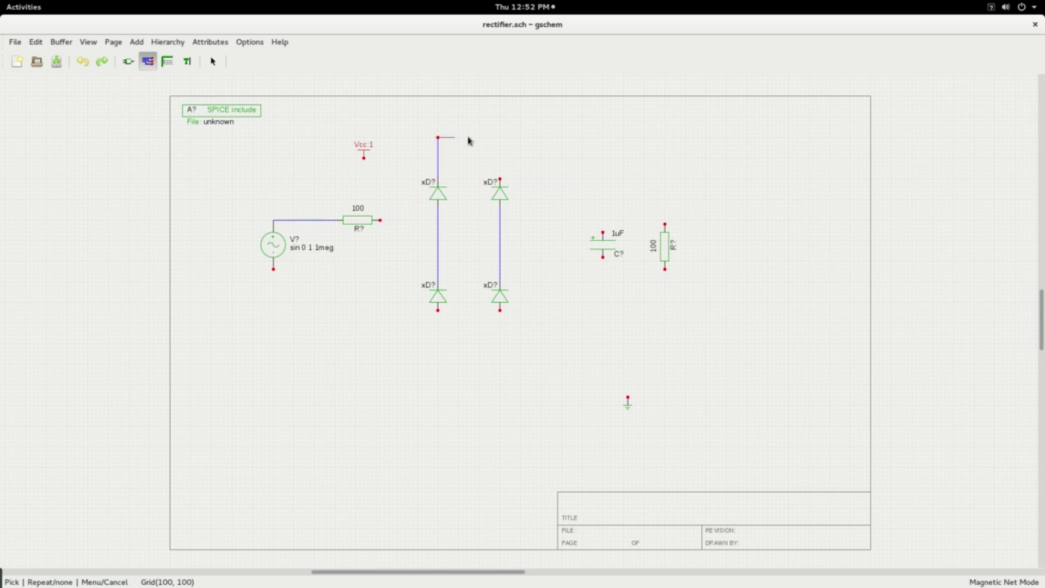
click(603, 138)
click(603, 234)
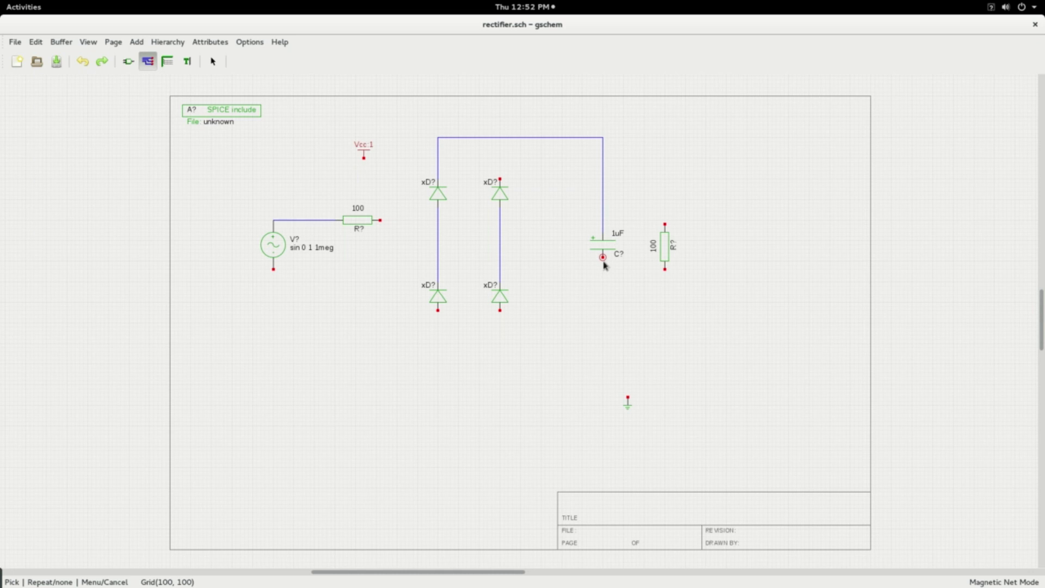
click(437, 311)
click(438, 365)
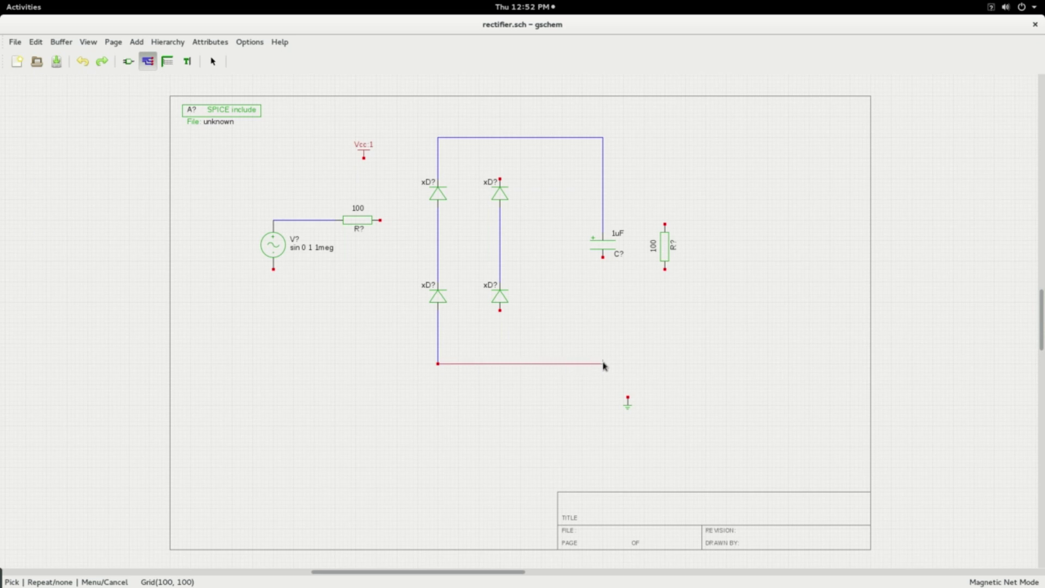
click(602, 257)
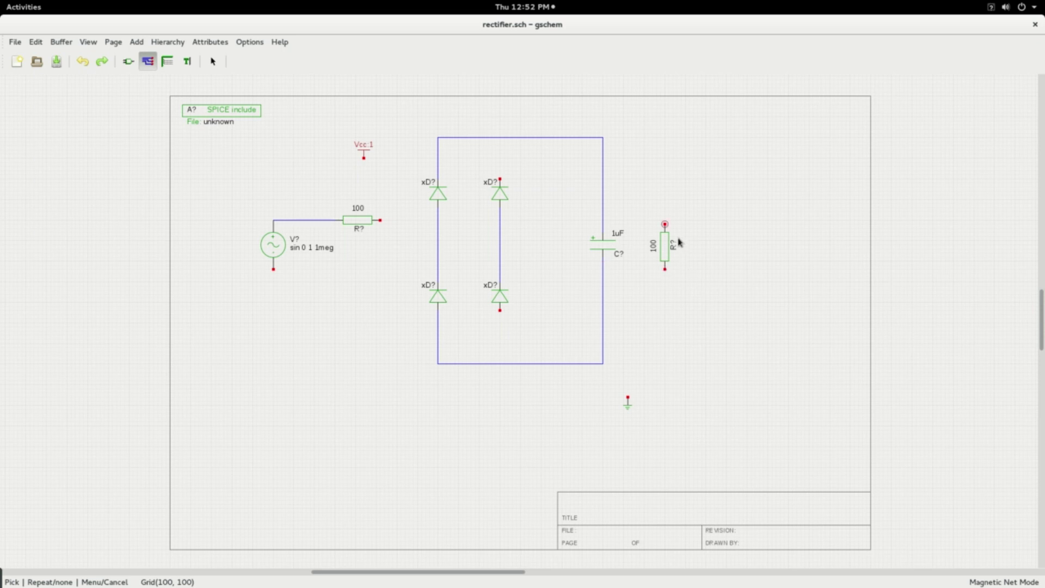
Wire the upright resistor in parallel with the capacitor, joining its pins to the upper and lower rails
click(665, 224)
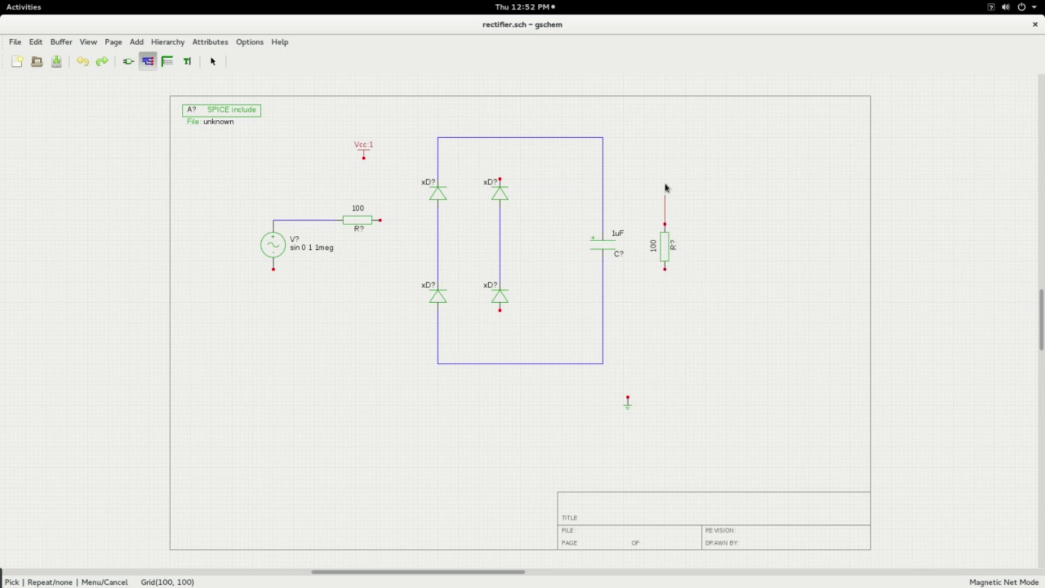
click(602, 139)
click(664, 269)
click(604, 364)
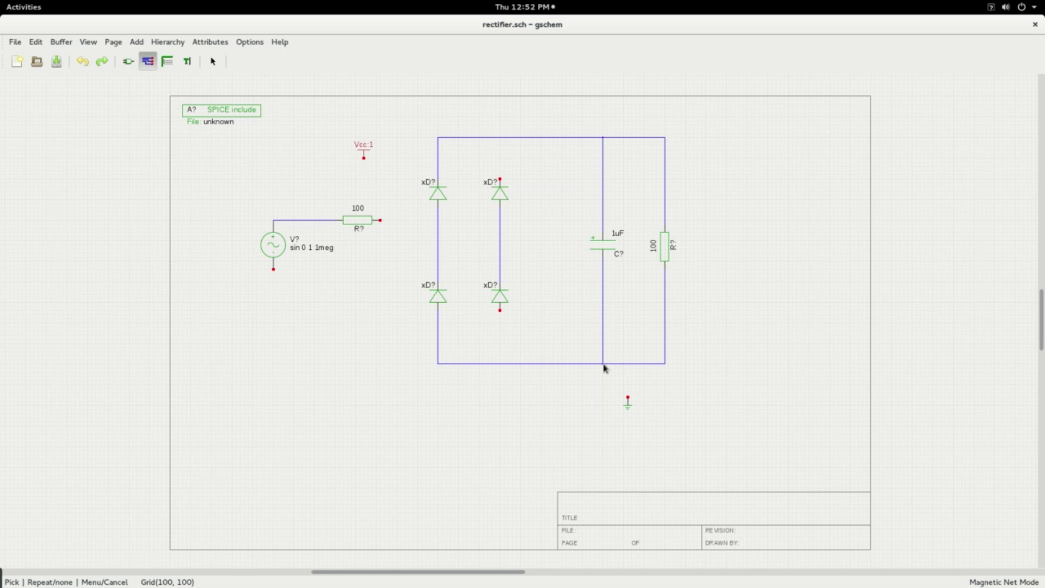
Connect the free ends of the right diode column to the lower and upper rails
click(500, 311)
click(500, 365)
click(500, 180)
Wire the horizontal resistor's free pin to the left diode column's midpoint and the source's lower pin to the right column's midpoint
click(381, 220)
click(439, 220)
click(274, 269)
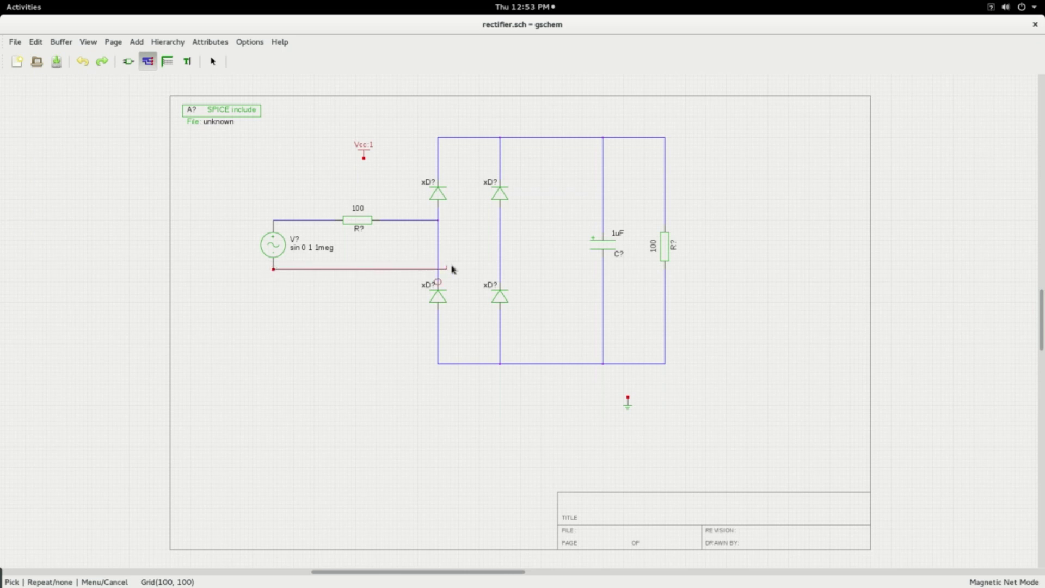
click(500, 269)
click(212, 63)
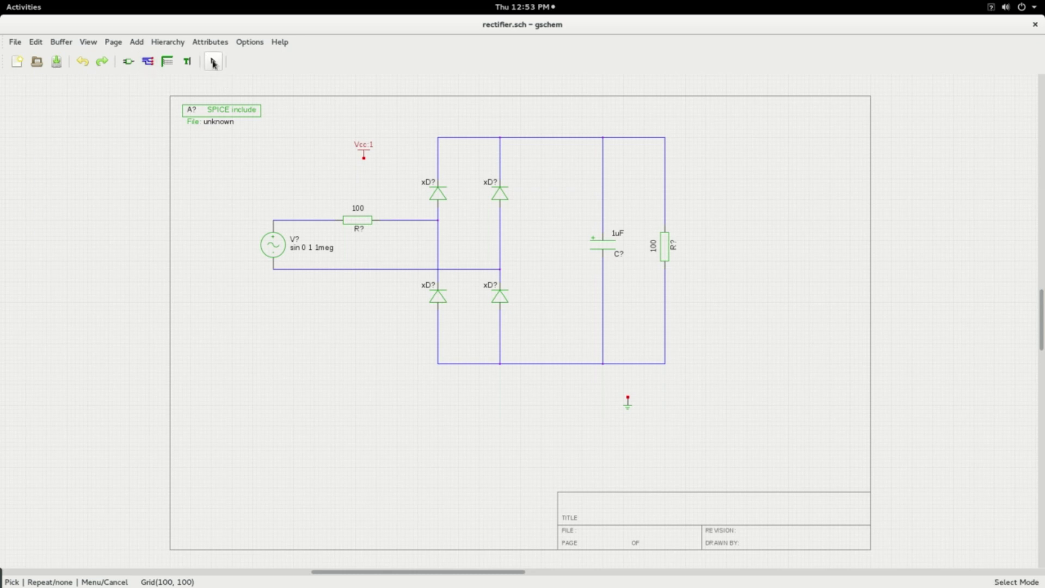
Move the ground symbol onto the lower rail and the Vcc power symbol onto the sine source's upper pin
click(629, 408)
mouse_move(630, 407)
mouse_down()
mouse_move(529, 402)
mouse_move(554, 375)
mouse_up()
drag(369, 155, 280, 210)
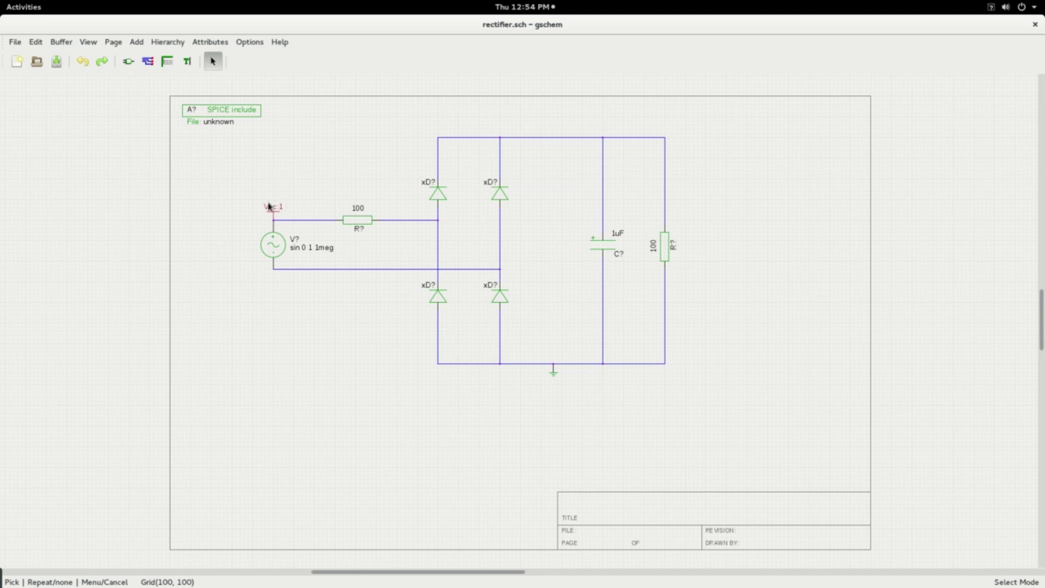
Set the net attribute of the power symbol on the source's upper pin to a:1
double_click(269, 207)
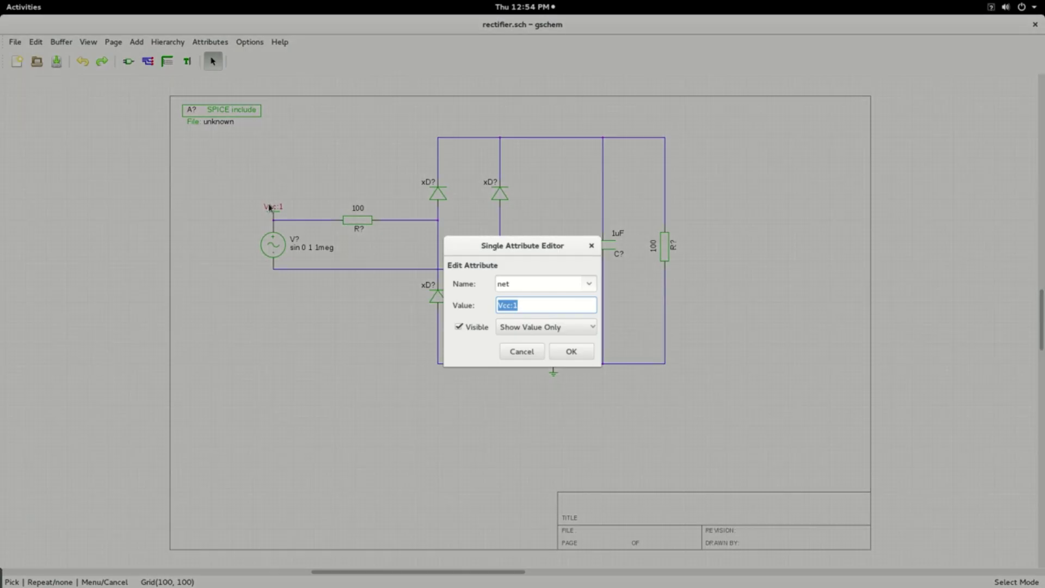
click(509, 306)
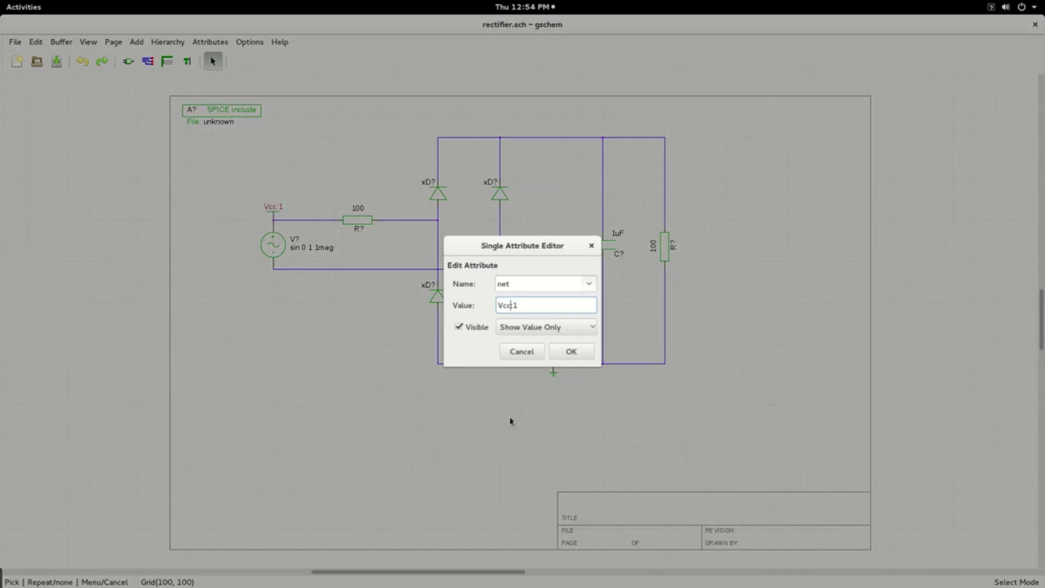
key(BackSpace)
key(BackSpace)
key(BackSpace)
text(a)
click(569, 352)
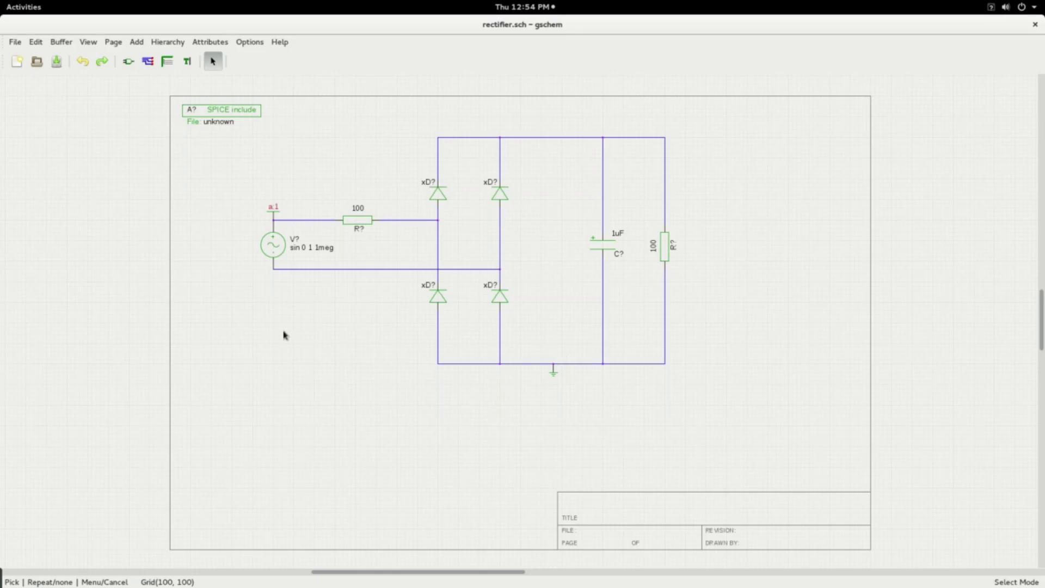
Copy the a:1 power symbol, rotate the copy upside down and place it on the sine source's lower pin
click(271, 212)
key(ctrl+c)
click(261, 302)
key(ctrl+v)
key(e)
key(r)
key(e)
key(r)
click(279, 276)
Set the net attribute of the power symbol on the source's lower pin to b:1
double_click(271, 285)
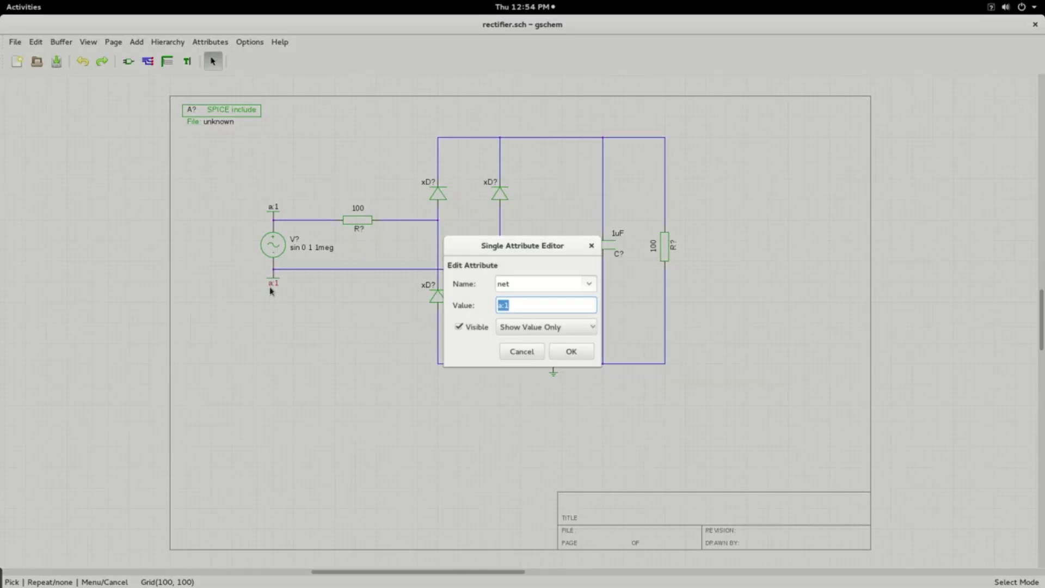
click(501, 307)
key(BackSpace)
text(b)
click(567, 353)
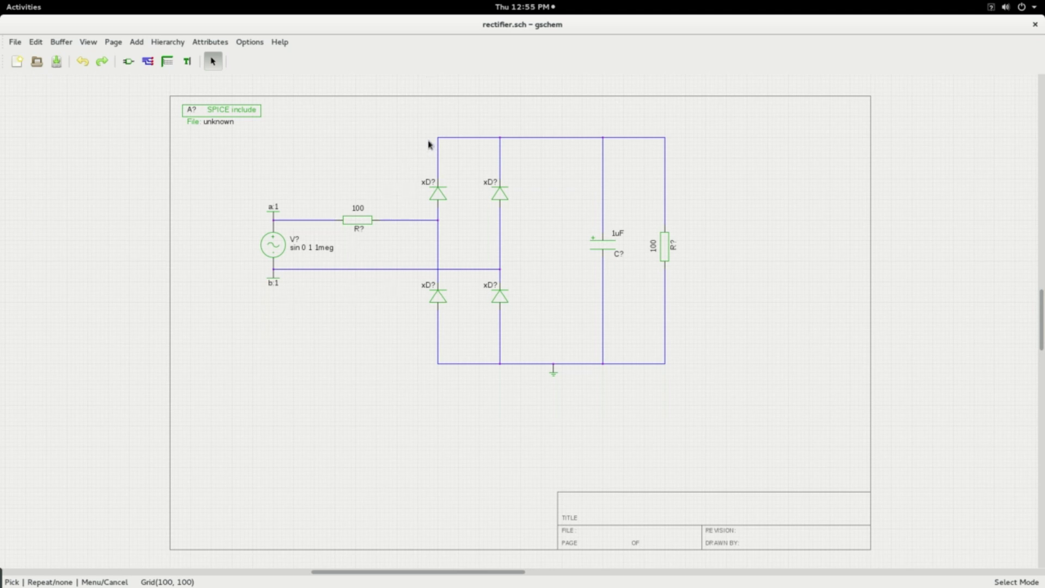
Paste a power symbol on the upper rail above the right diodes and a sideways one at the left diode column's resistor junction
key(ctrl+v)
click(494, 140)
key(ctrl+v)
key(e)
key(r)
key(e)
key(r)
key(e)
key(r)
click(440, 216)
Set the net attribute of the power symbol above the right diodes to e:1
double_click(498, 125)
click(503, 306)
key(BackSpace)
text(e)
click(567, 352)
Set the net attribute of the sideways power symbol at the left diode column to c:1
double_click(451, 220)
click(504, 305)
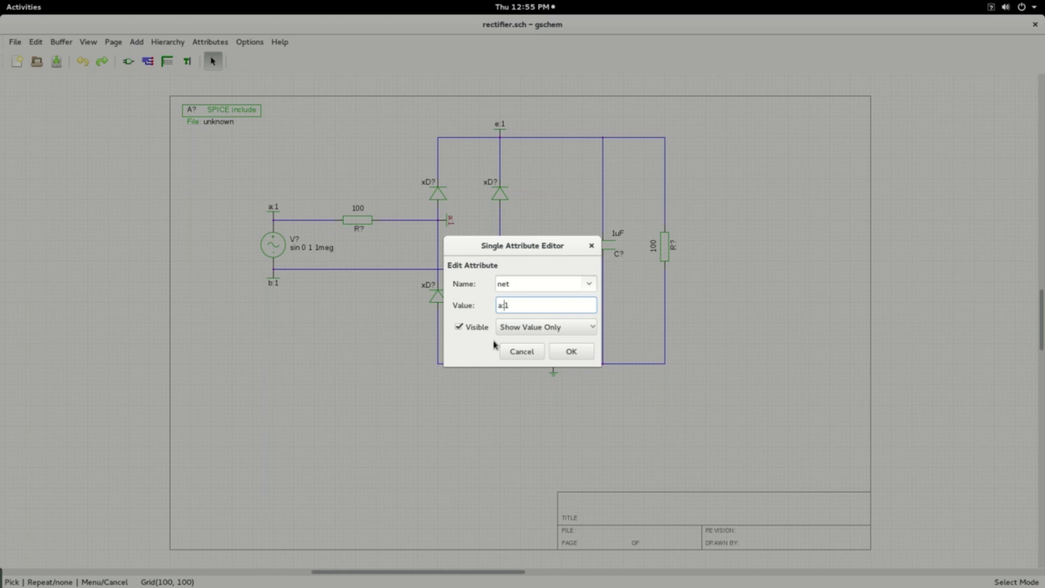
key(BackSpace)
text(c)
click(575, 353)
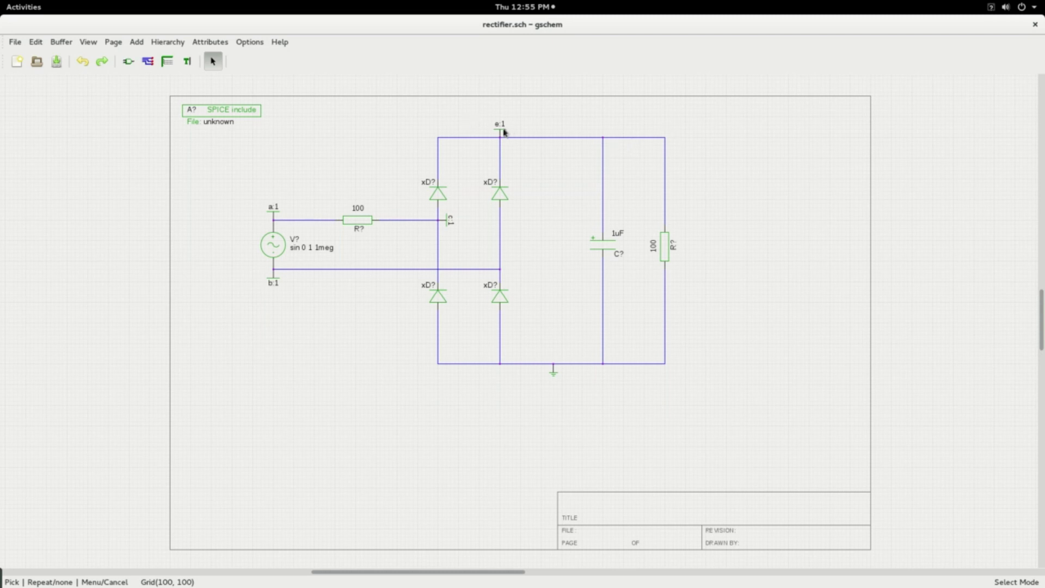
Replace the power symbol above the right diodes with a copy placed on the upper rail directly above the capacitor
drag(504, 131, 510, 132)
key(ctrl+z)
key(ctrl+v)
click(596, 140)
drag(500, 131, 600, 126)
Set the net attribute of the power symbol above the capacitor to o:1
double_click(598, 125)
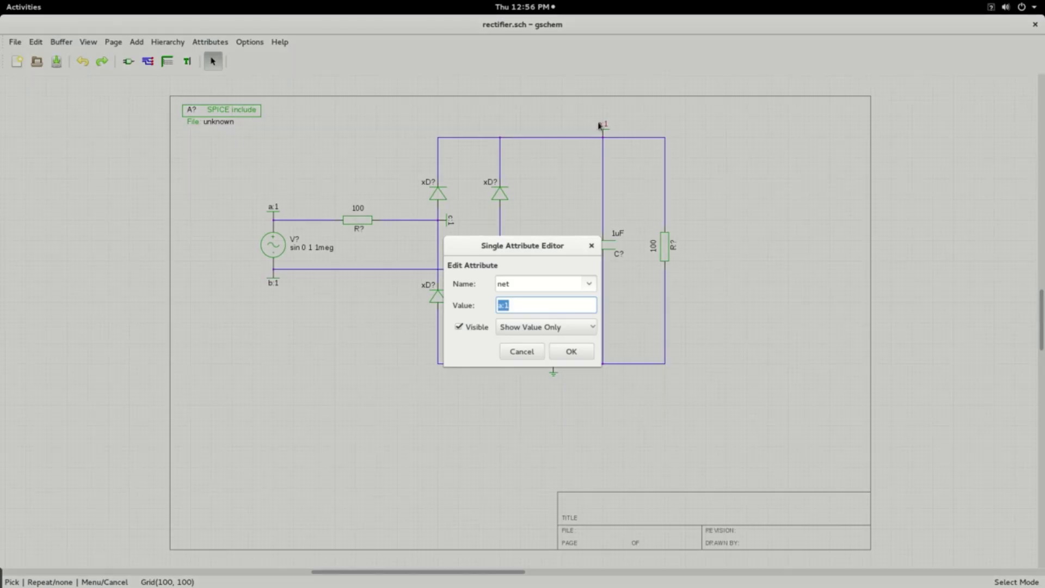
click(503, 305)
key(BackSpace)
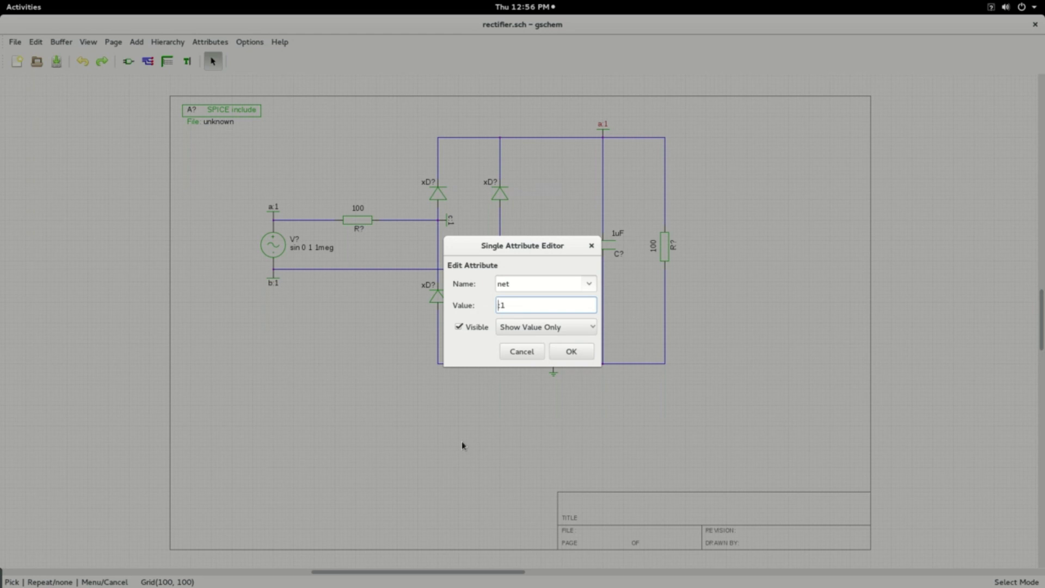
text(c)
click(567, 354)
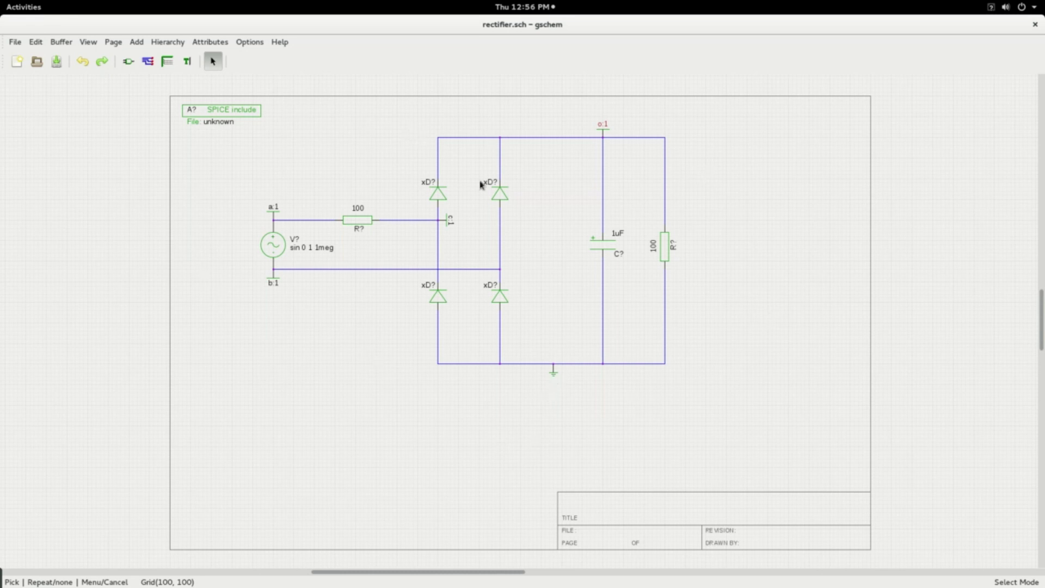
Set the horizontal resistor's reference designator to Rs
click(359, 231)
click(431, 192)
double_click(361, 234)
click(516, 305)
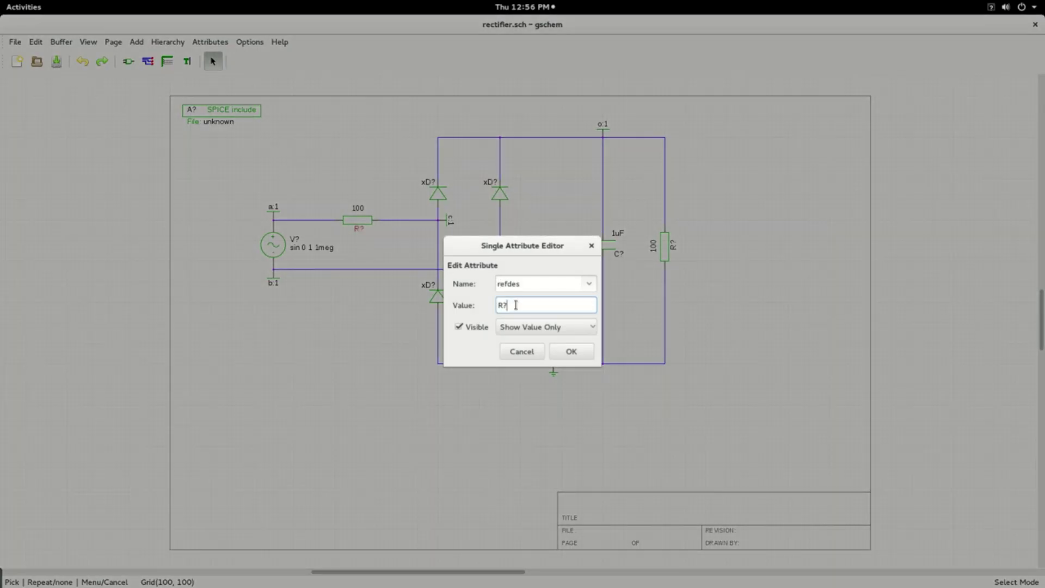
text(s)
click(571, 351)
Set the value of resistor Rs to 0.1
click(520, 305)
key(BackSpace)
key(BackSpace)
key(BackSpace)
text(0.1)
click(556, 355)
click(314, 341)
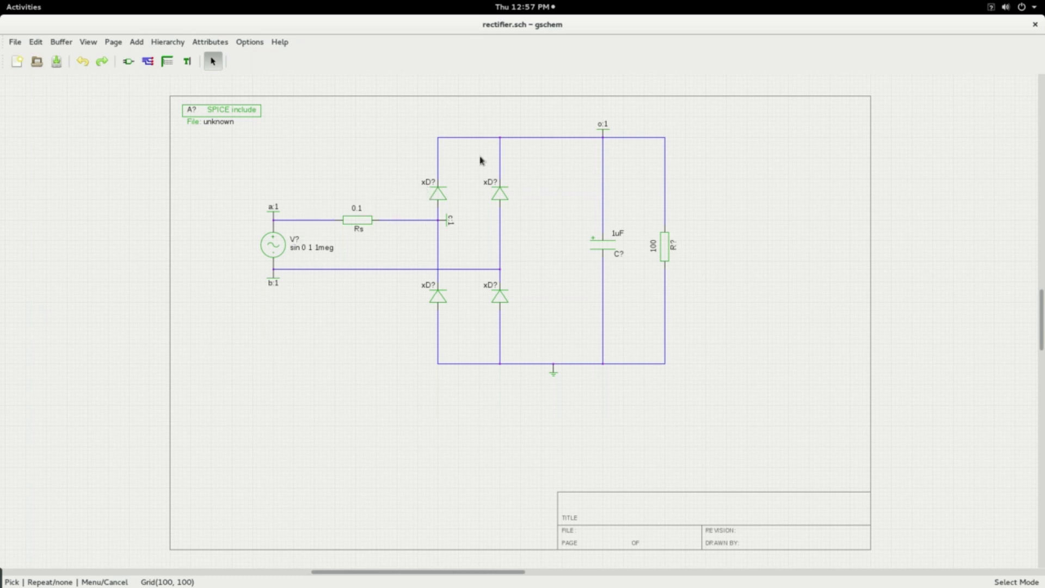
Set the reference designator of the upper-left diode to xD1
double_click(423, 185)
click(521, 303)
key(BackSpace)
text(1)
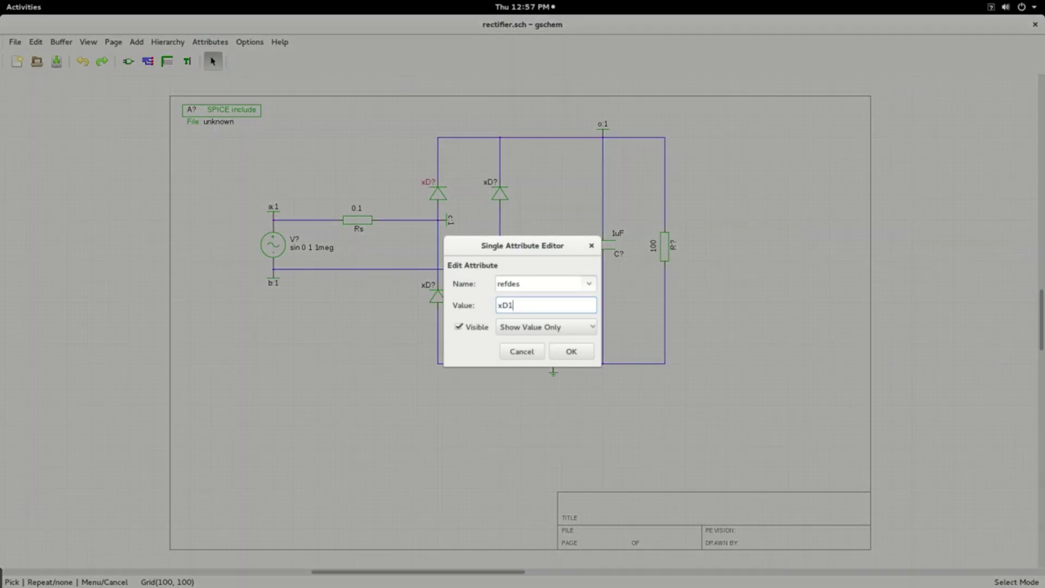
click(569, 353)
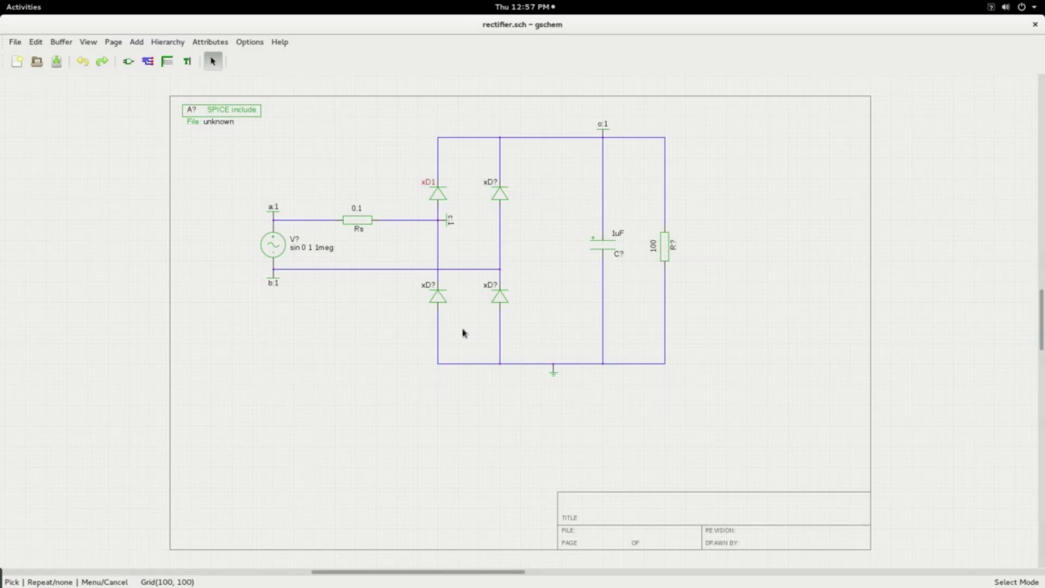
Set the reference designator of the lower-left diode to xD2
double_click(423, 289)
click(547, 302)
key(BackSpace)
text(2)
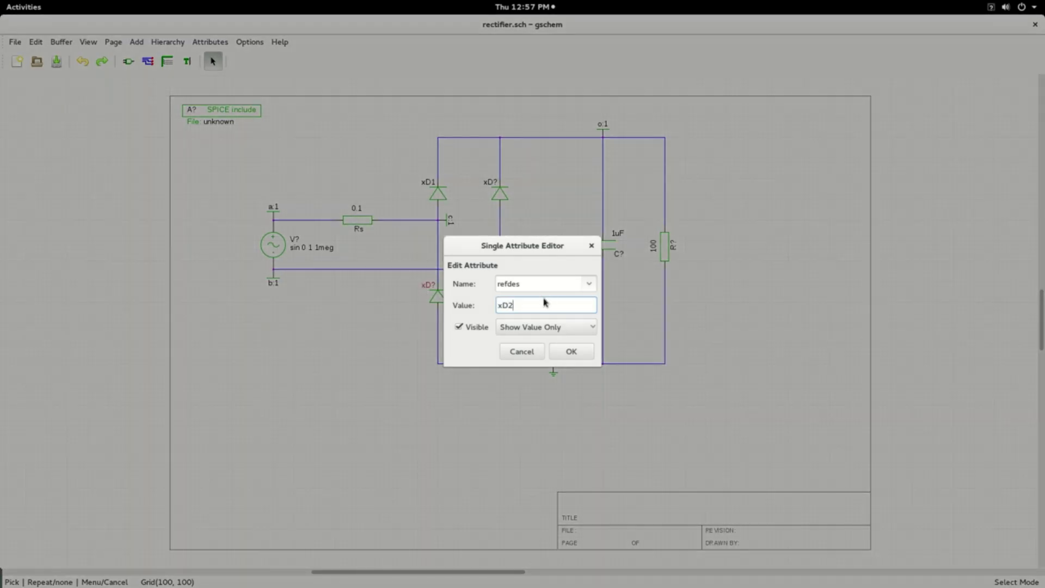
click(566, 354)
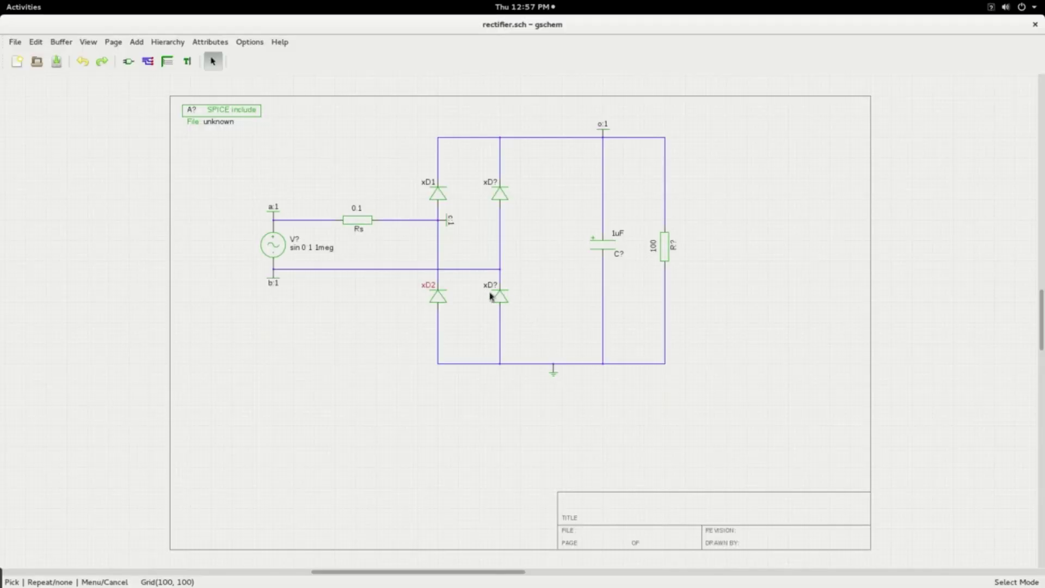
Set the reference designator of the lower-right diode to xD4
click(481, 289)
double_click(481, 289)
click(517, 304)
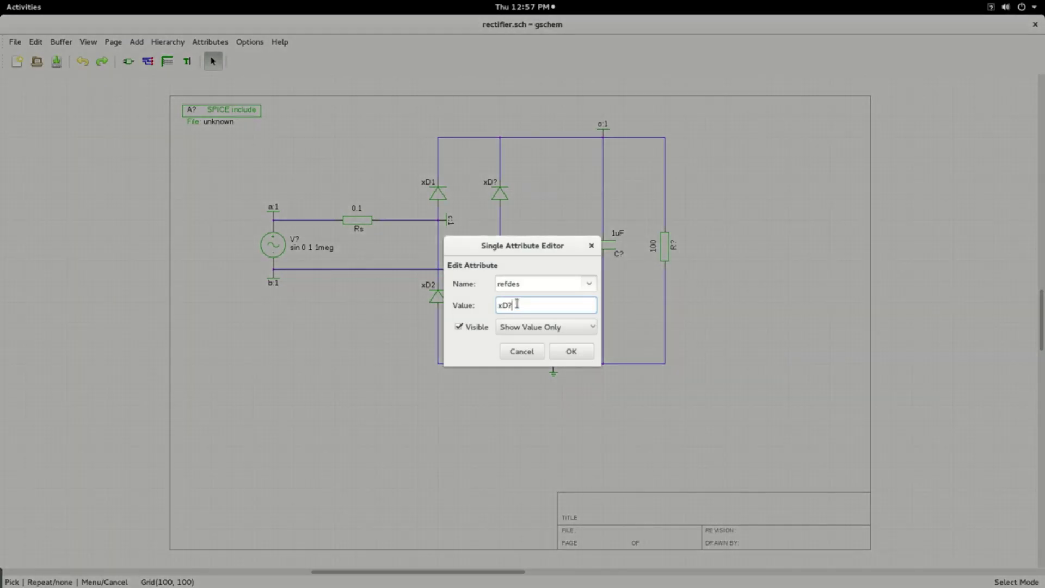
key(BackSpace)
text(4)
click(559, 345)
Set the reference designator of the upper-right diode to xD3
click(490, 182)
double_click(490, 181)
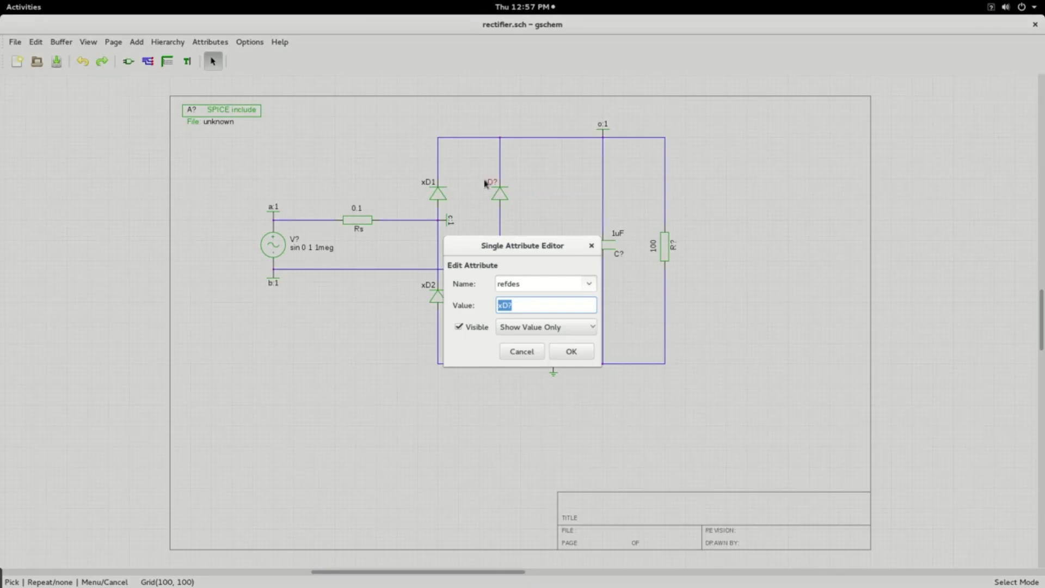
click(522, 309)
key(BackSpace)
text(3)
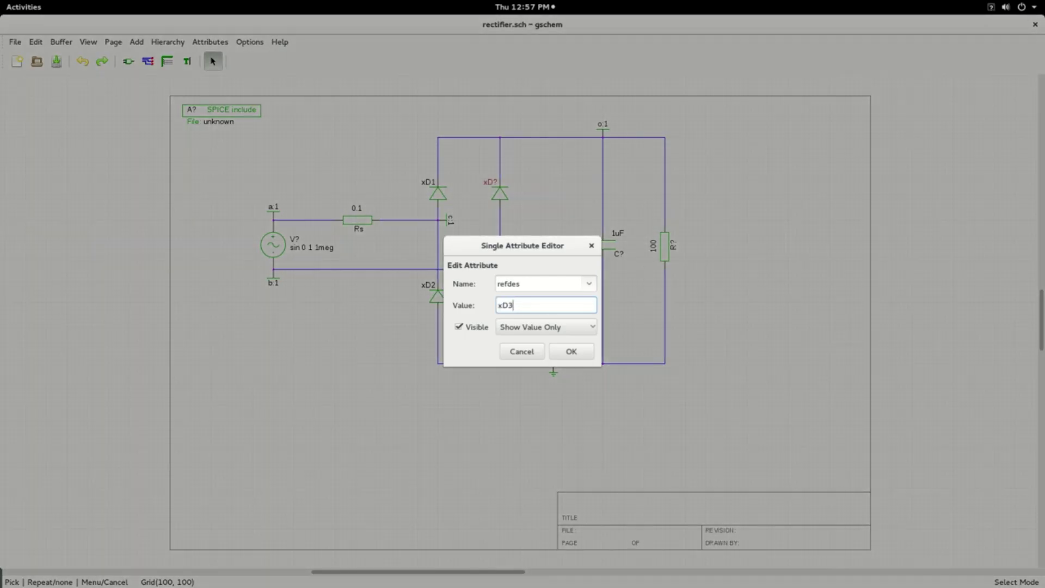
click(564, 347)
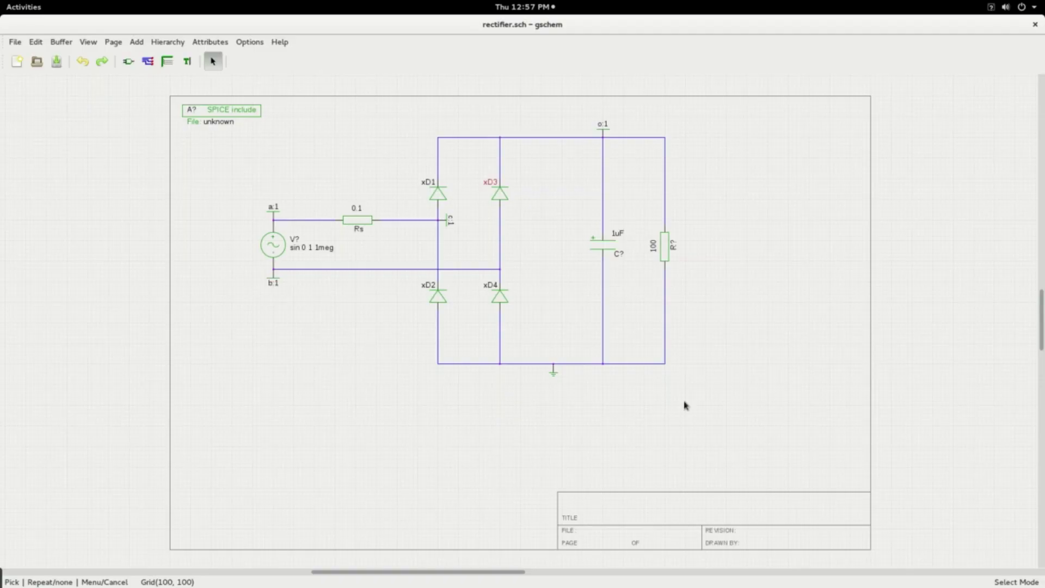
click(751, 413)
Set the capacitor's reference designator to Cf
click(621, 257)
double_click(620, 258)
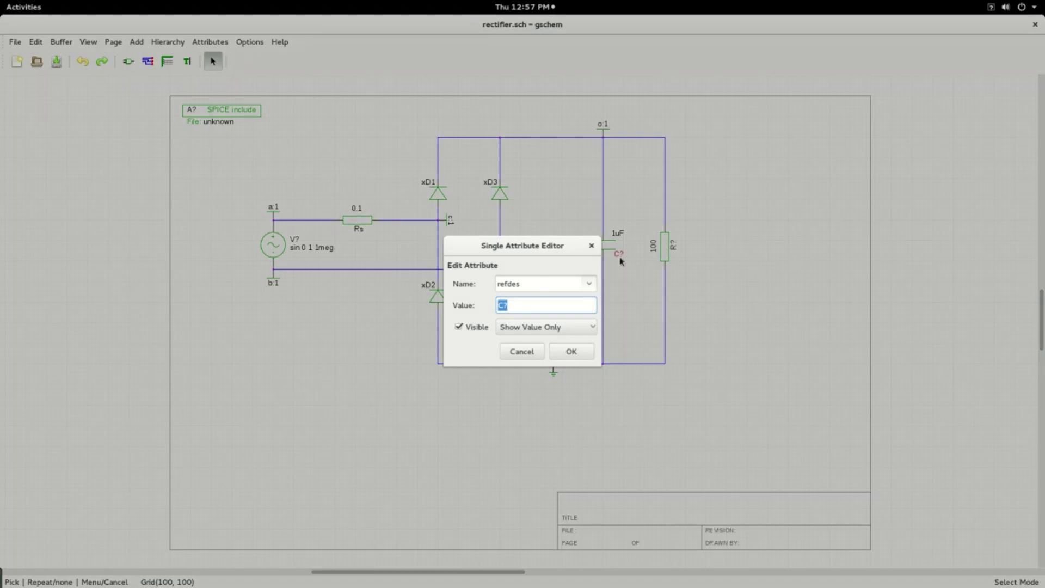
click(520, 307)
key(BackSpace)
text(f)
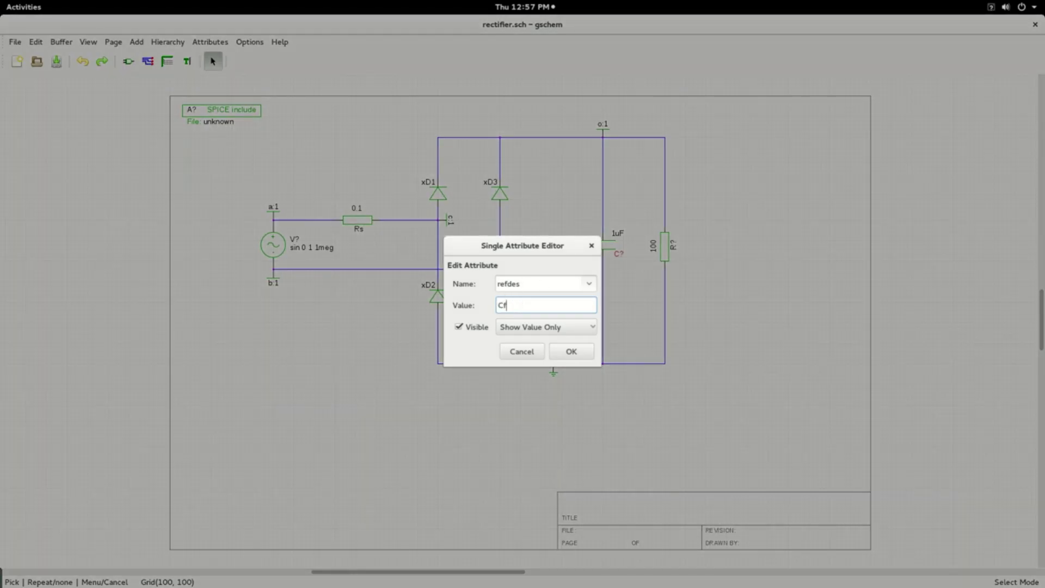
click(570, 355)
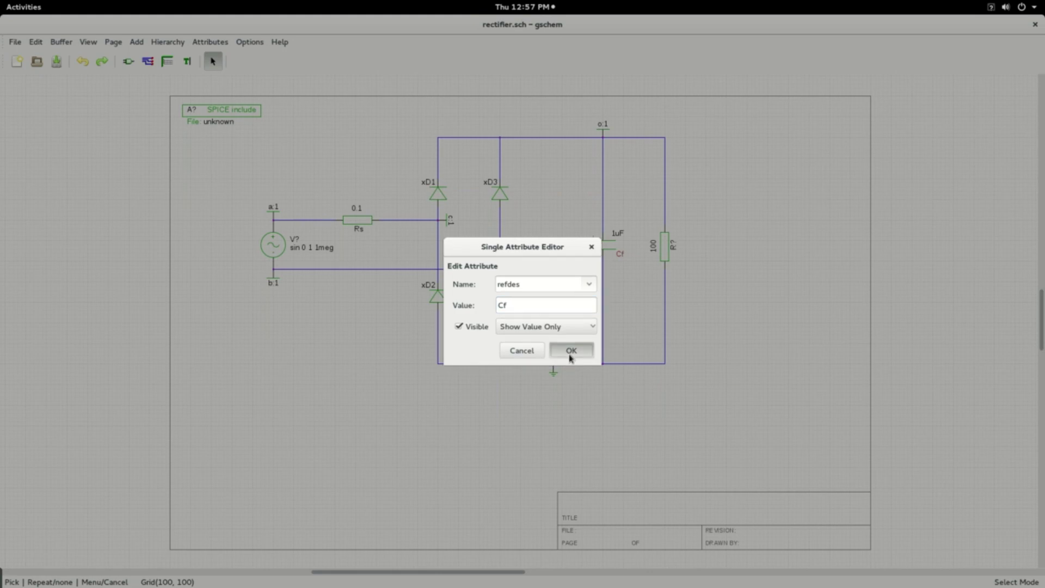
Set the load resistor's reference designator to Ro
double_click(678, 250)
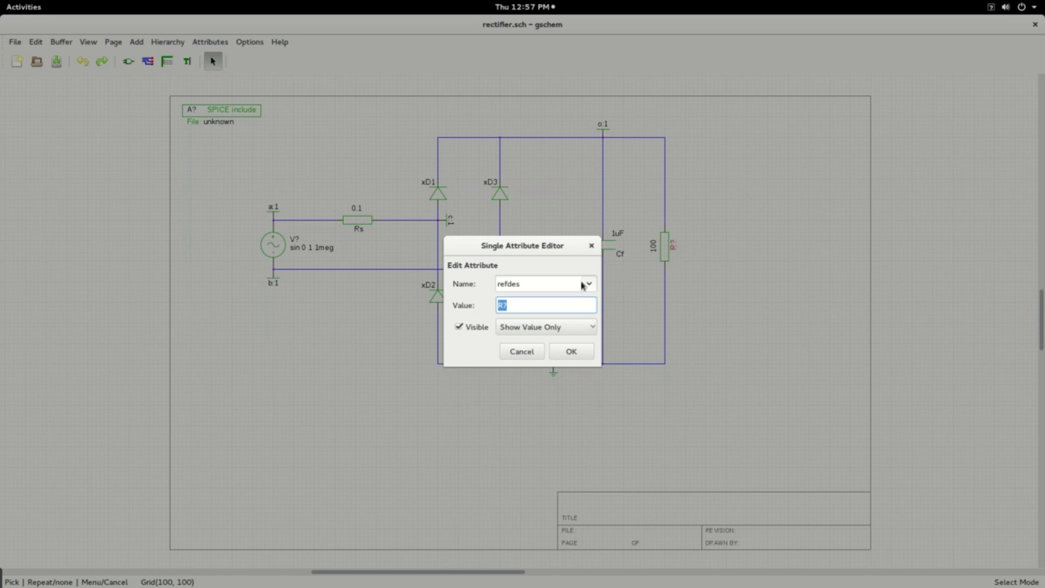
click(547, 306)
key(BackSpace)
text(o)
click(569, 352)
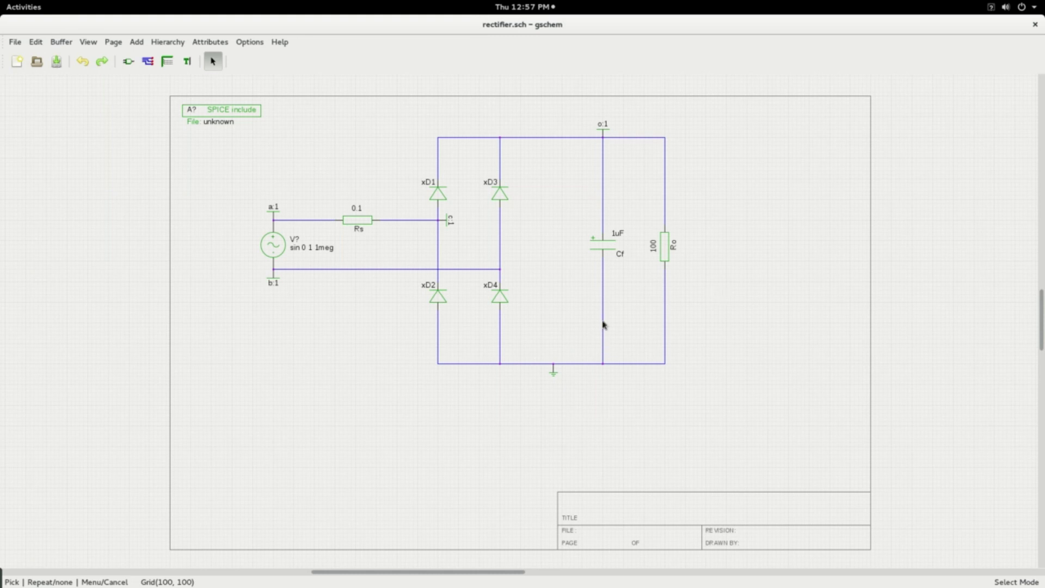
Set the value of load resistor Ro to 25
double_click(652, 254)
text(100)
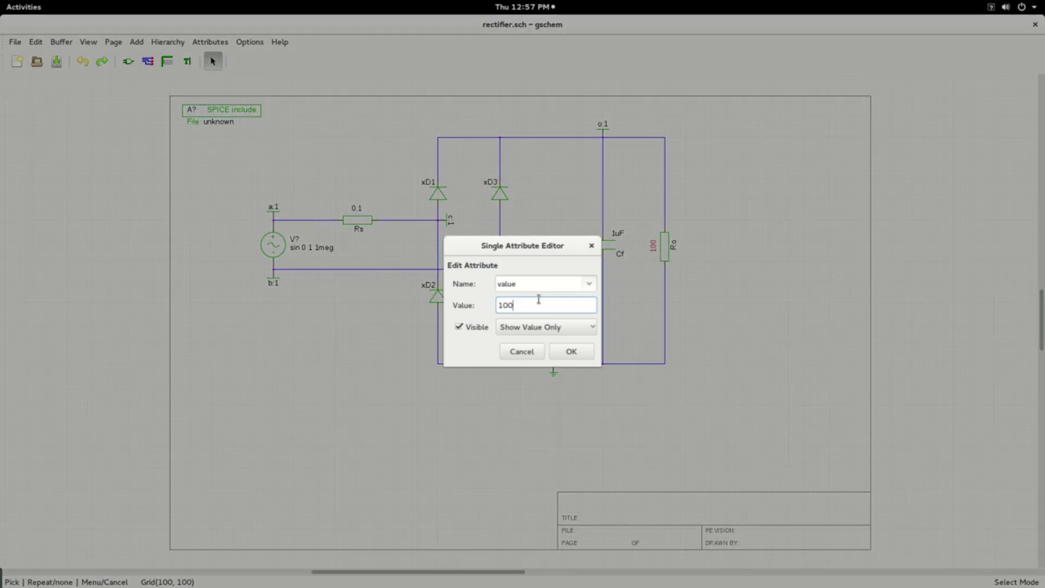
key(BackSpace)
key(BackSpace)
text(25)
click(573, 355)
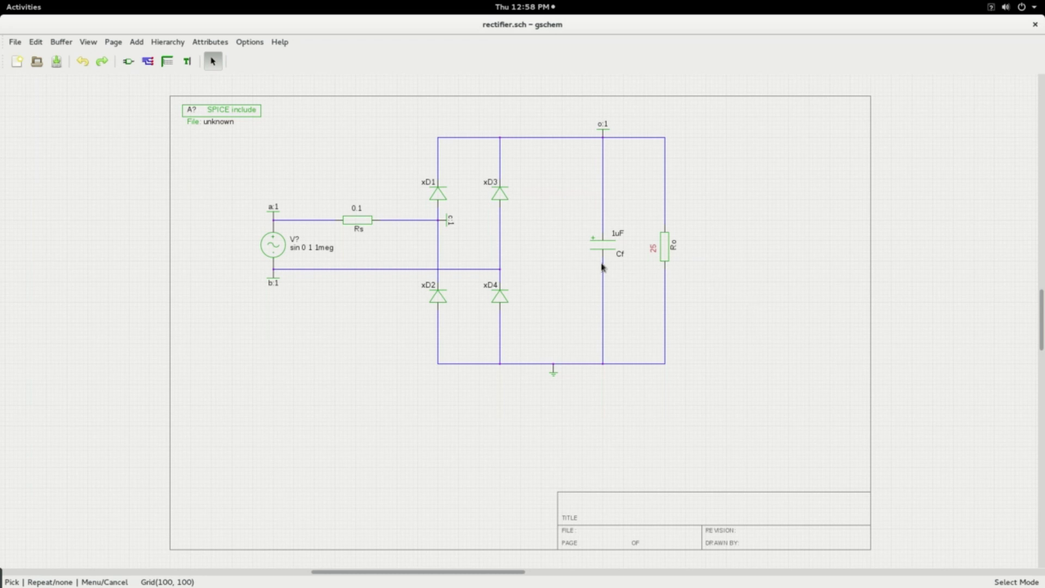
Set the value of capacitor Cf to 1000uF
double_click(621, 234)
click(503, 305)
text(000)
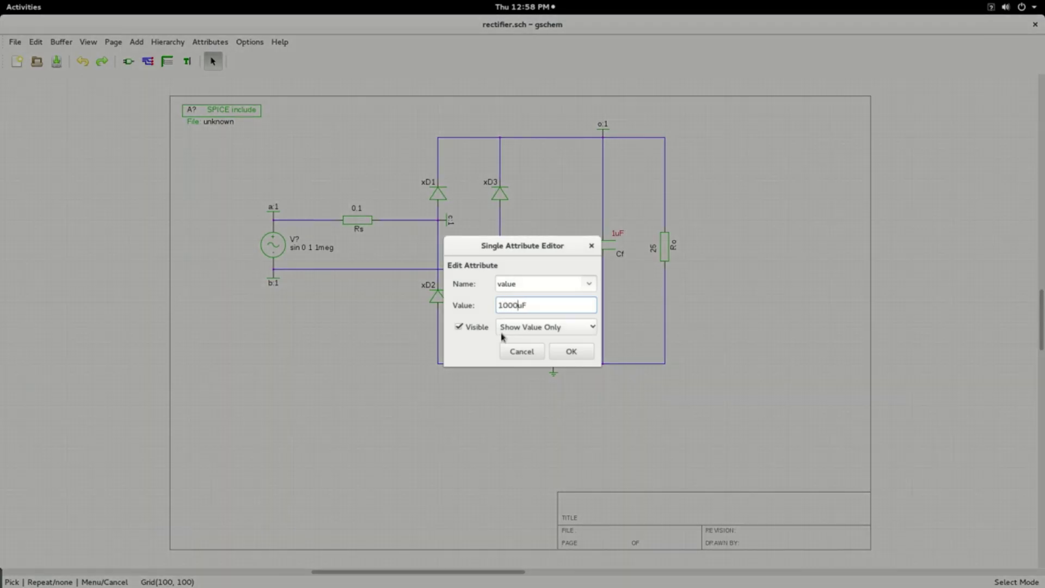
click(569, 351)
click(738, 234)
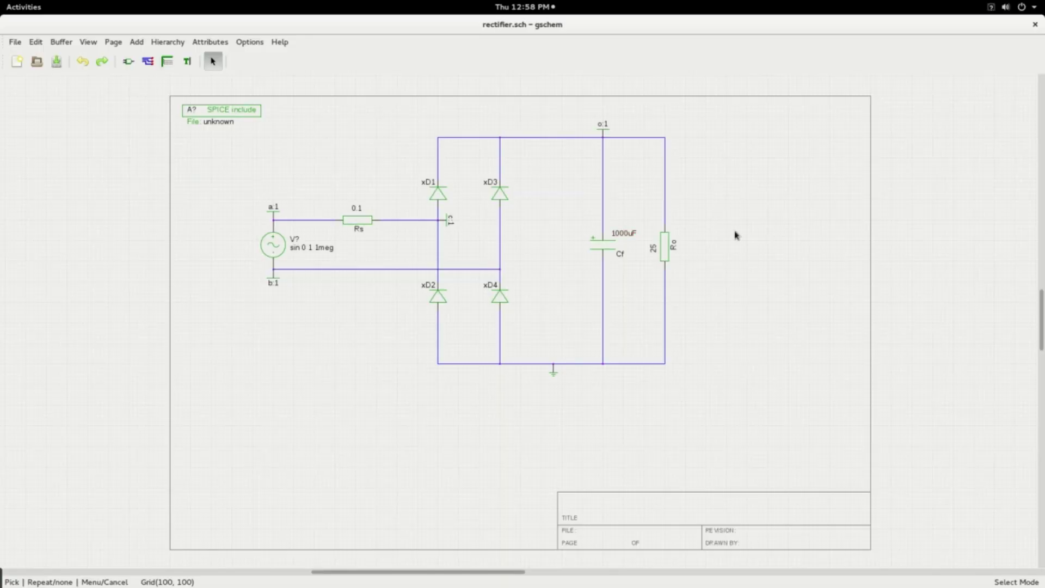
Set the reference designator of the AC voltage source to Vin
double_click(296, 238)
click(516, 309)
key(BackSpace)
text(in)
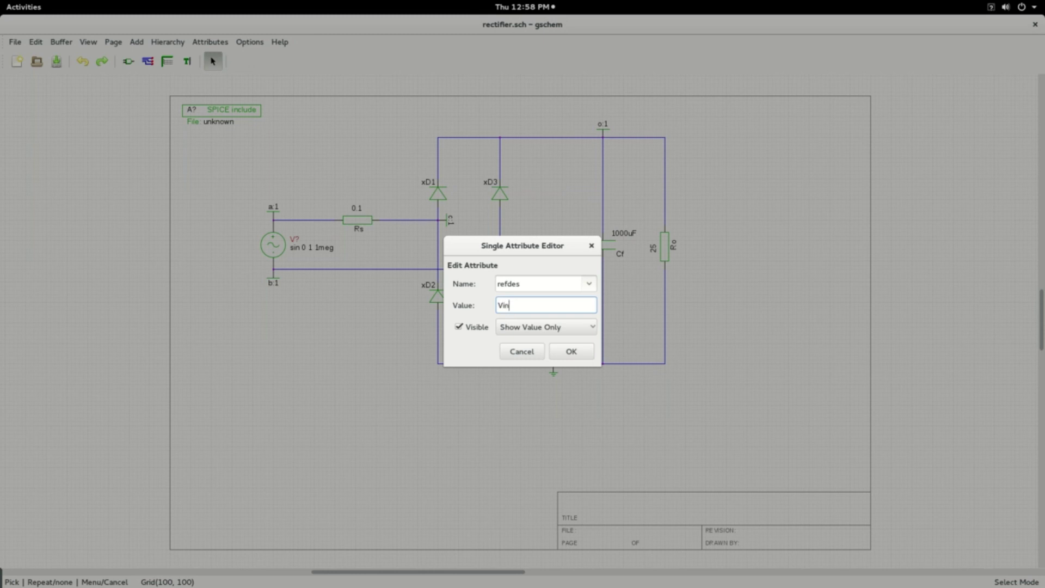
click(576, 351)
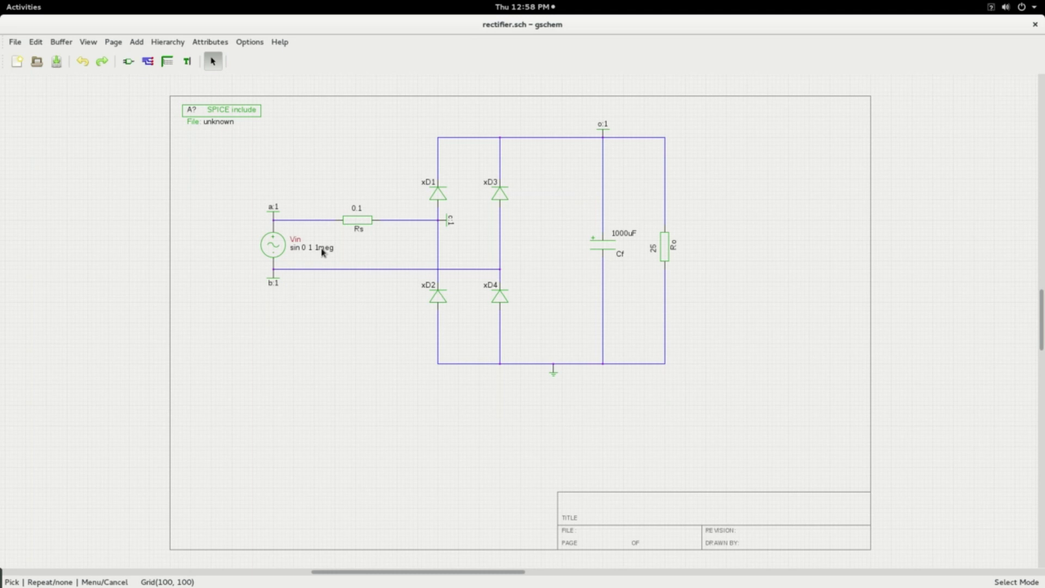
Consult the sinusoidal source syntax in the ngspice user manual and set the value of source Vin to SIN(0 325 50 0 0)
double_click(322, 248)
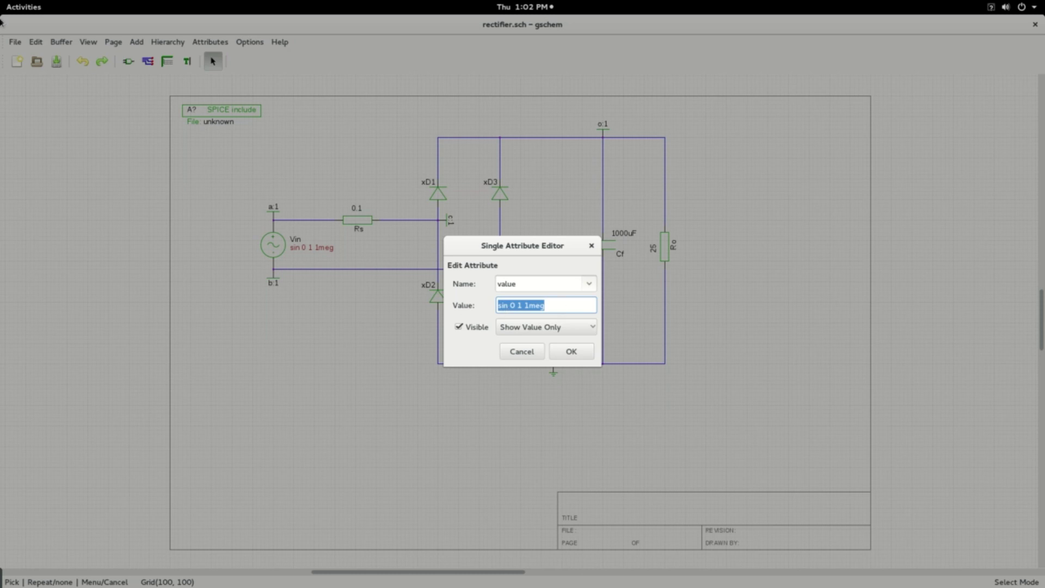
mouse_move(1, 1)
click(619, 407)
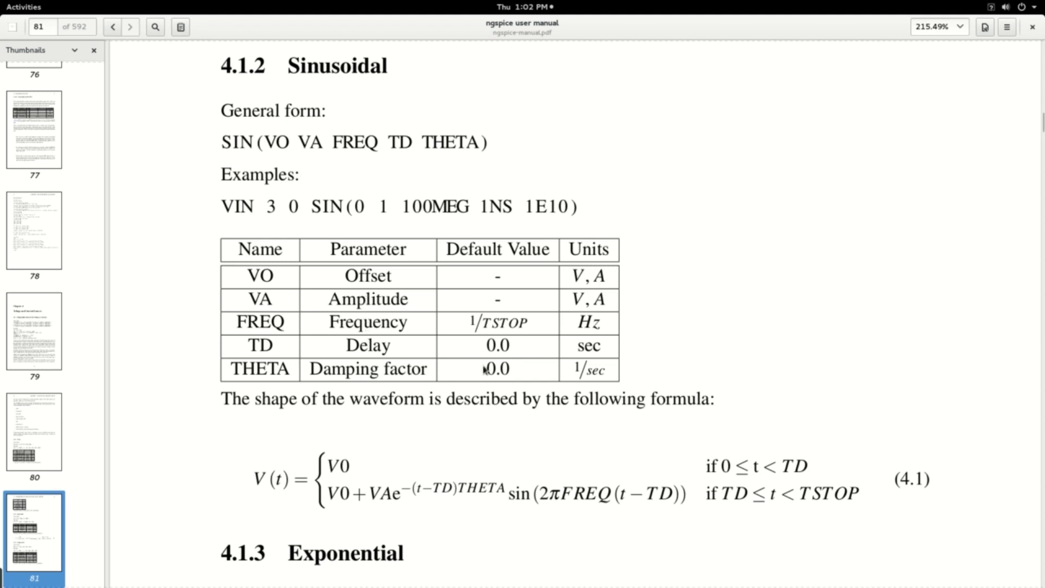
mouse_move(1, 1)
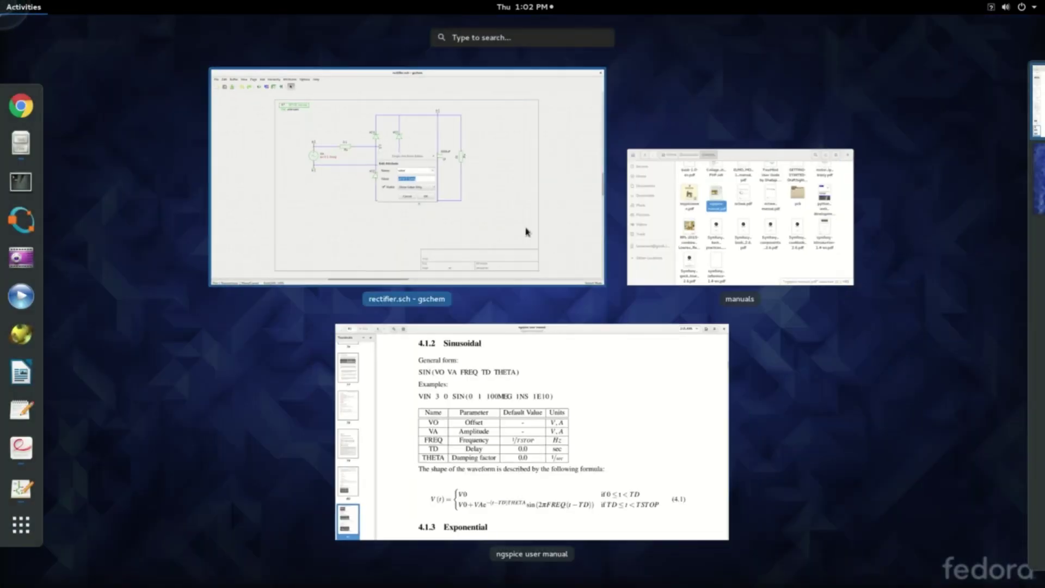
click(524, 229)
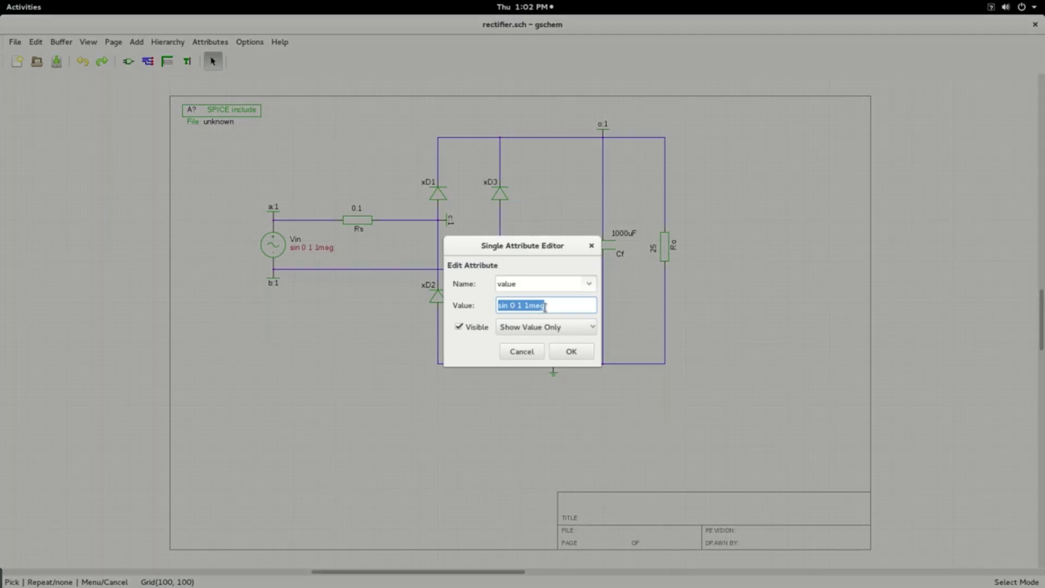
text(SIN)
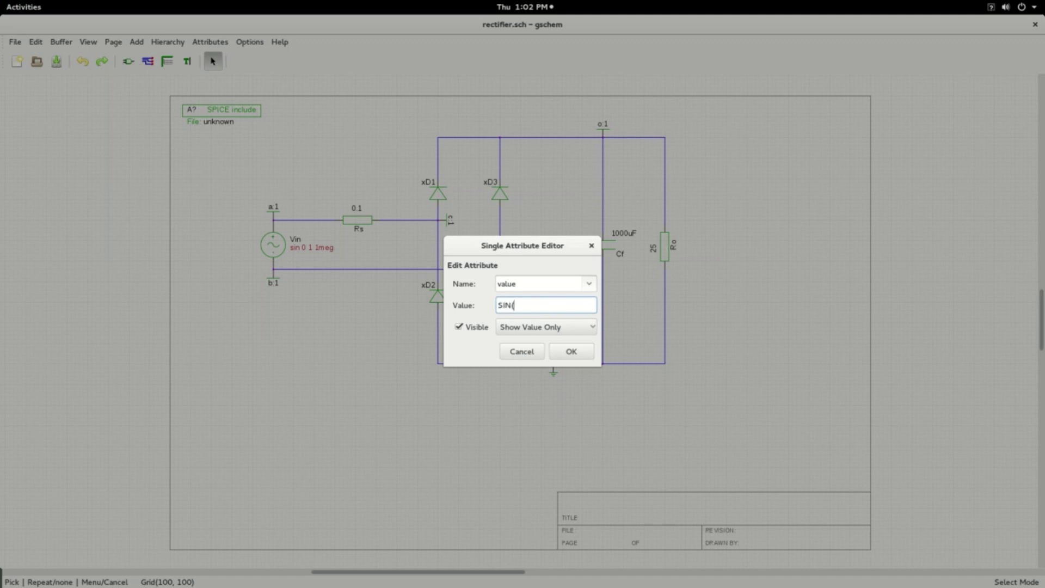
text((0 325 50 0 0))
click(572, 352)
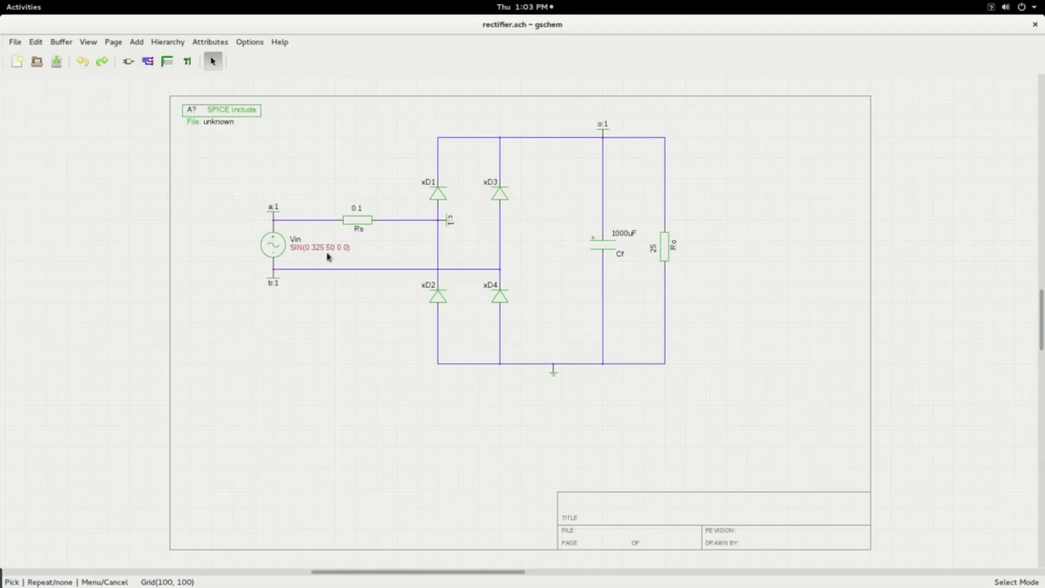
Set the reference designator of the SPICE include block to A1
click(215, 112)
double_click(214, 111)
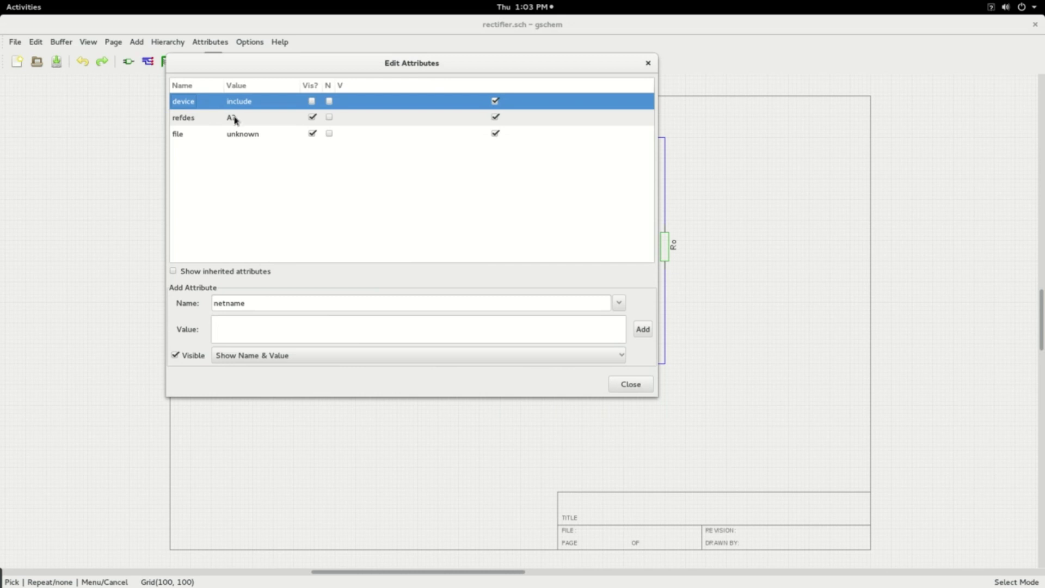
click(235, 119)
click(236, 118)
key(BackSpace)
text(1)
key(Return)
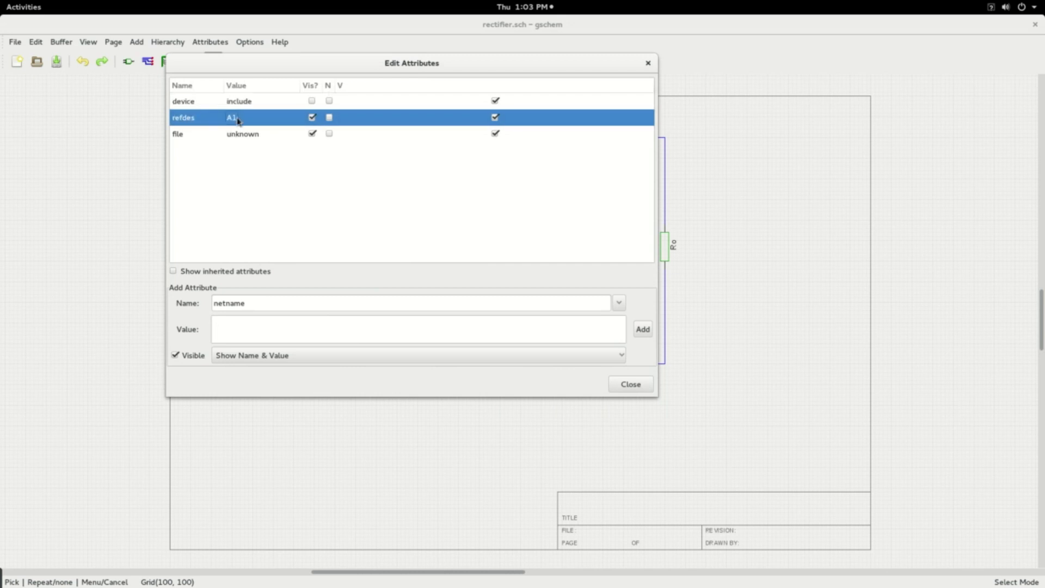
Set the file attribute of the SPICE include block to edt01.sub and finish editing its attributes
click(238, 140)
click(238, 137)
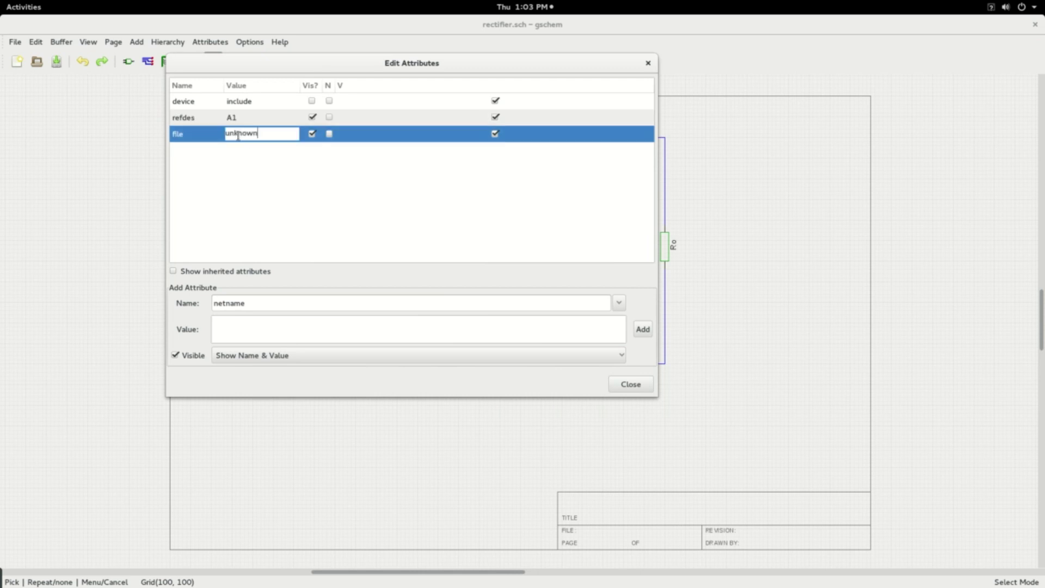
key(BackSpace)
key(BackSpace)
key(BackSpace)
key(BackSpace)
key(BackSpace)
key(BackSpace)
key(BackSpace)
text(edt01.sub)
click(629, 385)
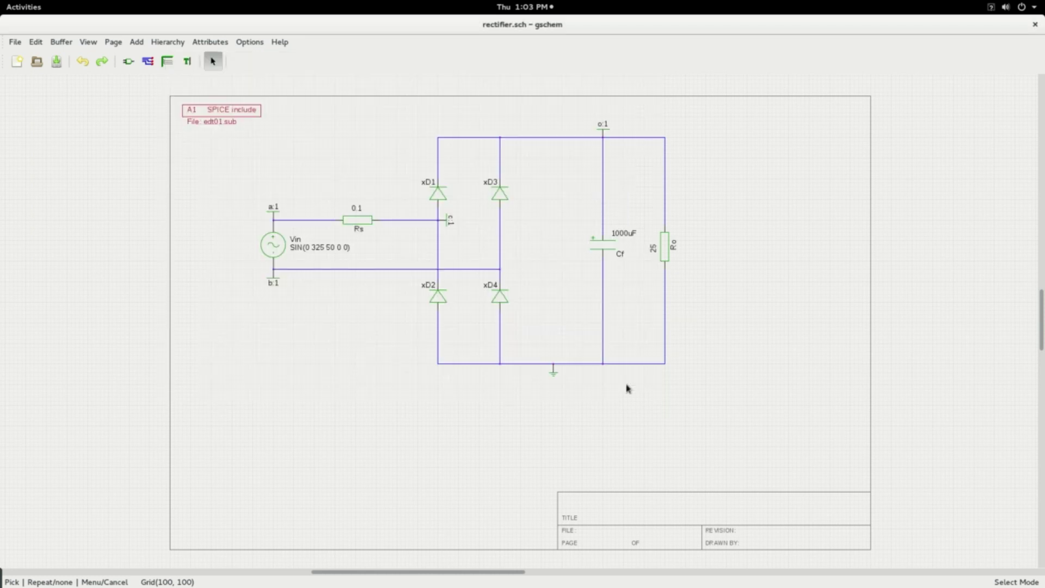
click(212, 146)
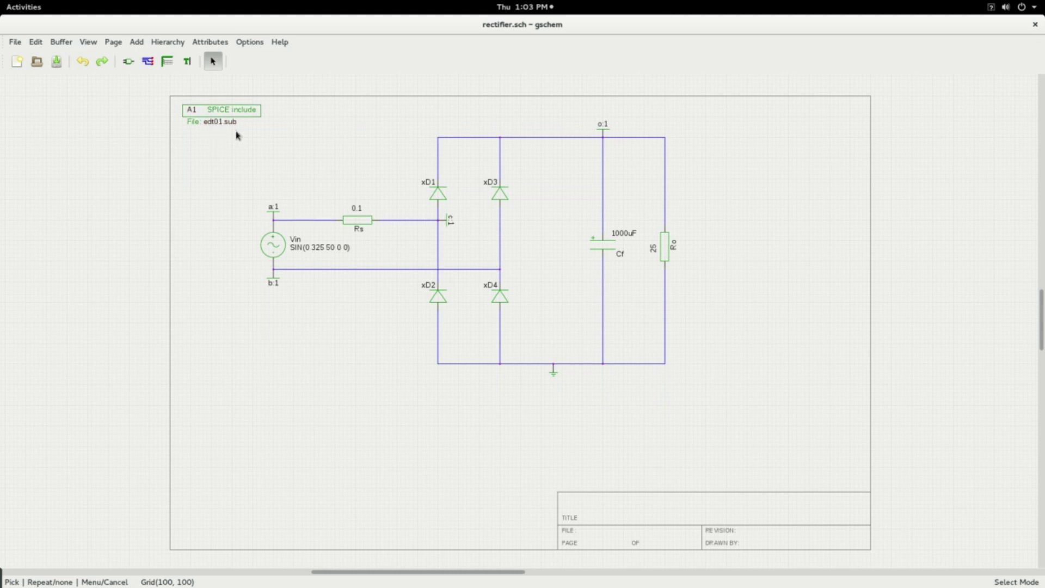
Save the rectifier schematic and close the schematic editor
click(15, 43)
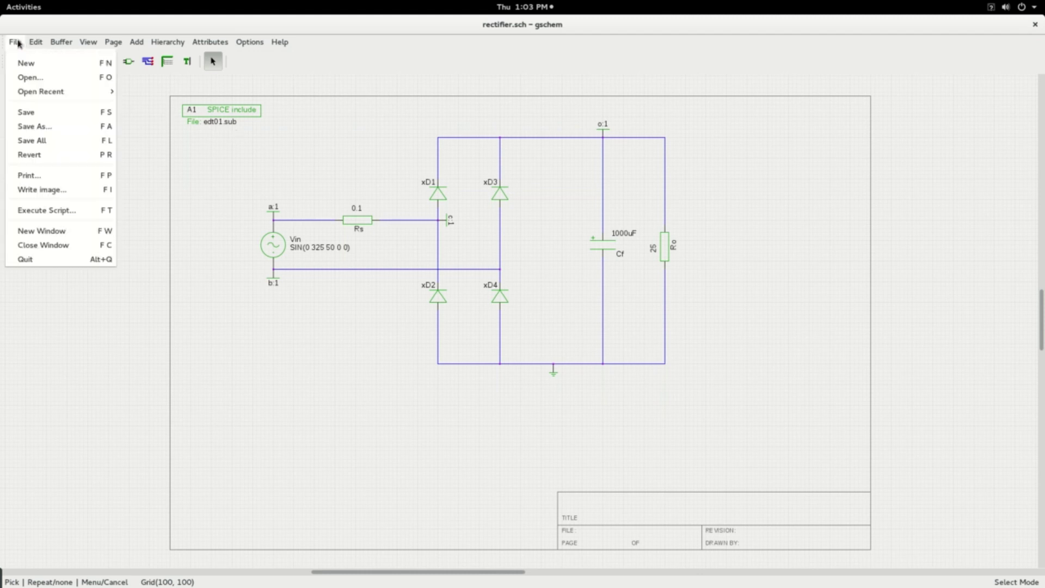
click(28, 112)
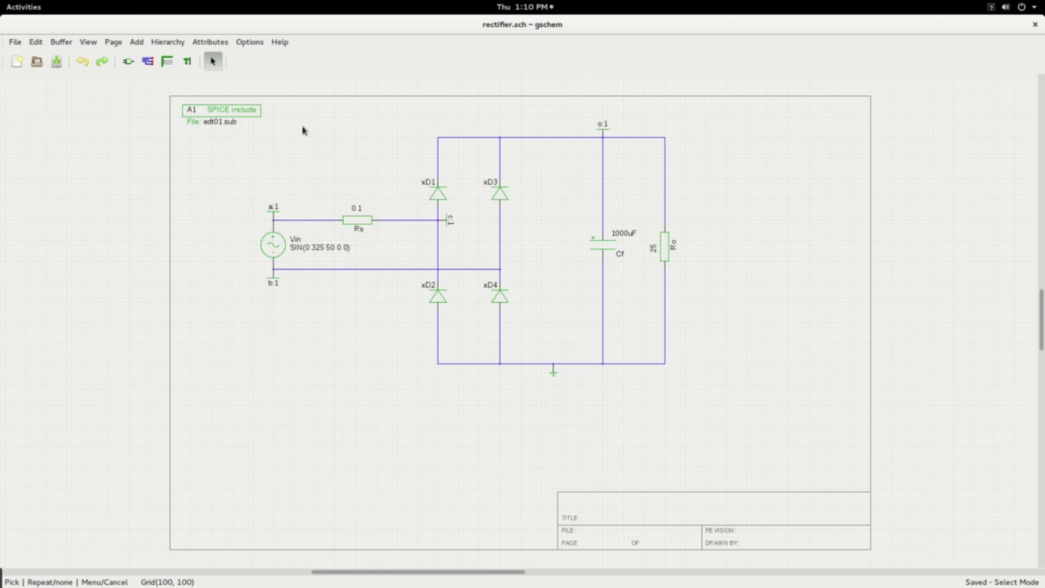
click(1035, 24)
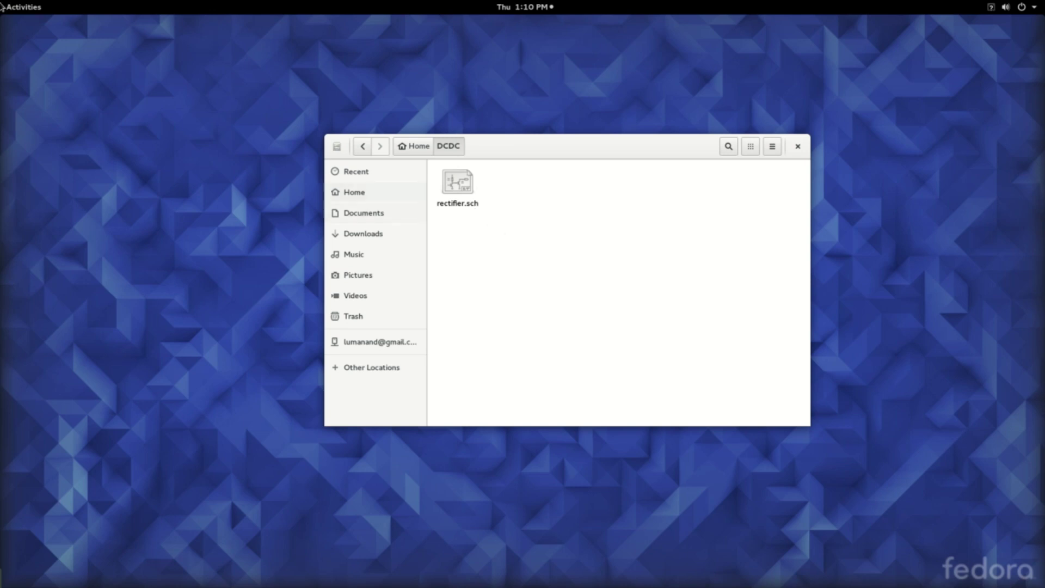
Switch to the text editor and save a new empty document as rectifier.cir in the DCDC folder
mouse_move(3, 6)
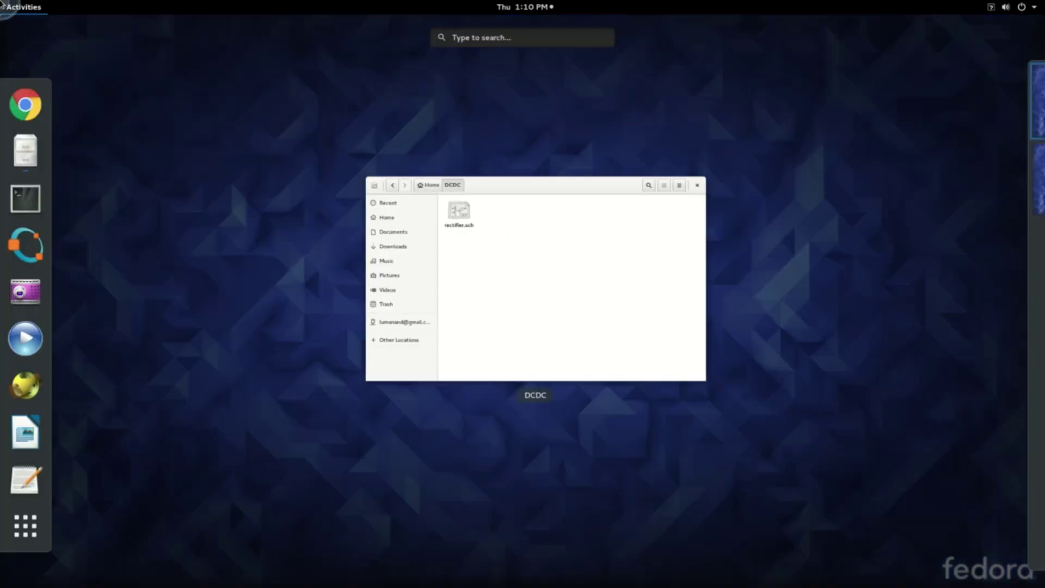
click(25, 482)
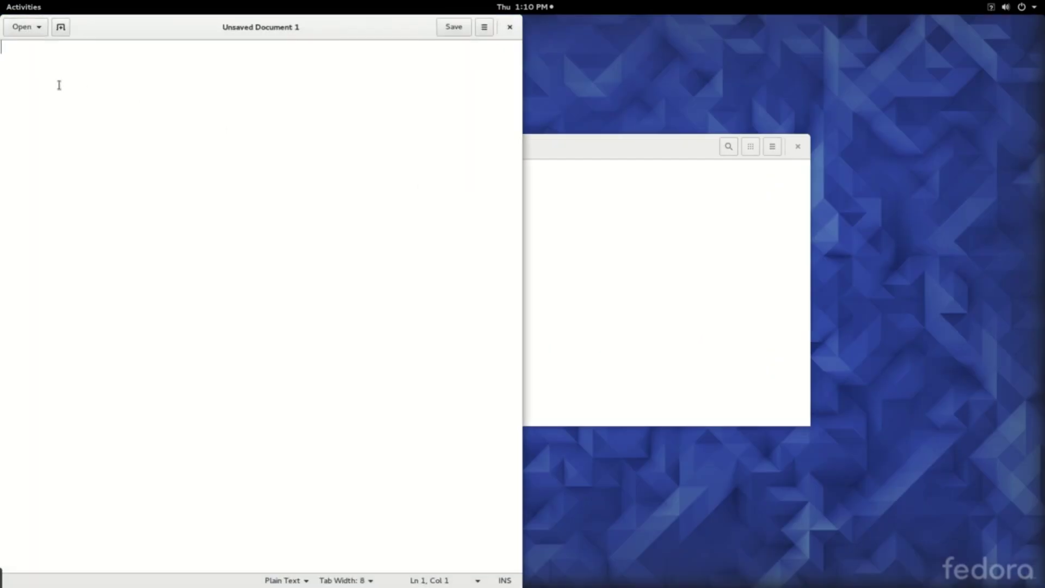
click(452, 27)
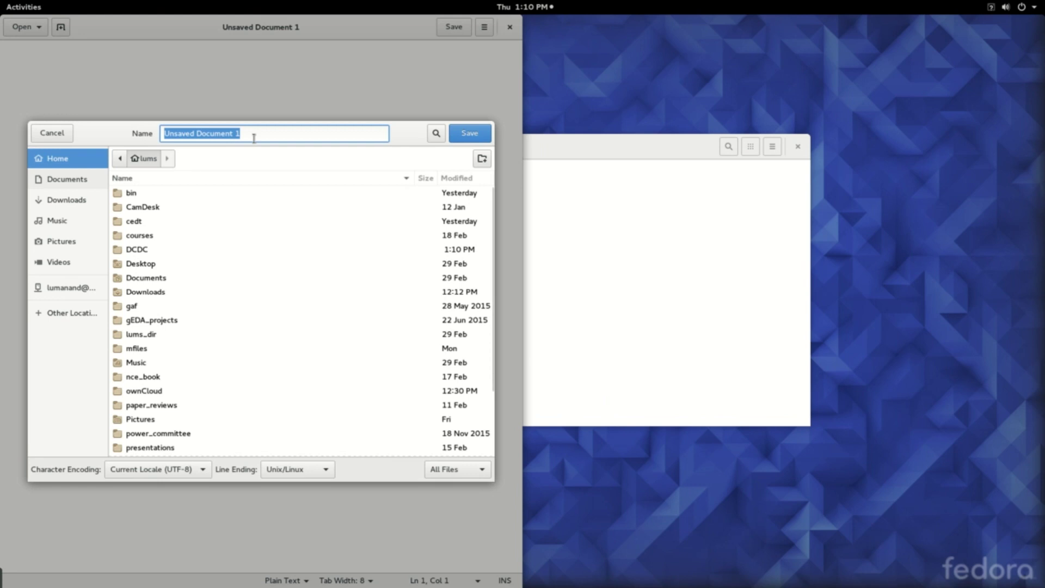
double_click(136, 249)
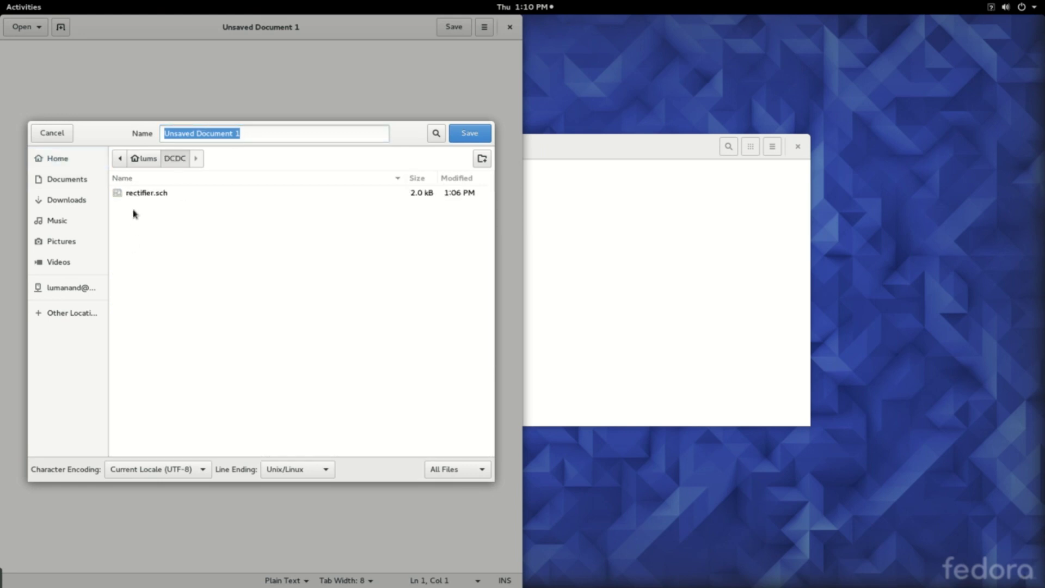
drag(243, 134, 150, 136)
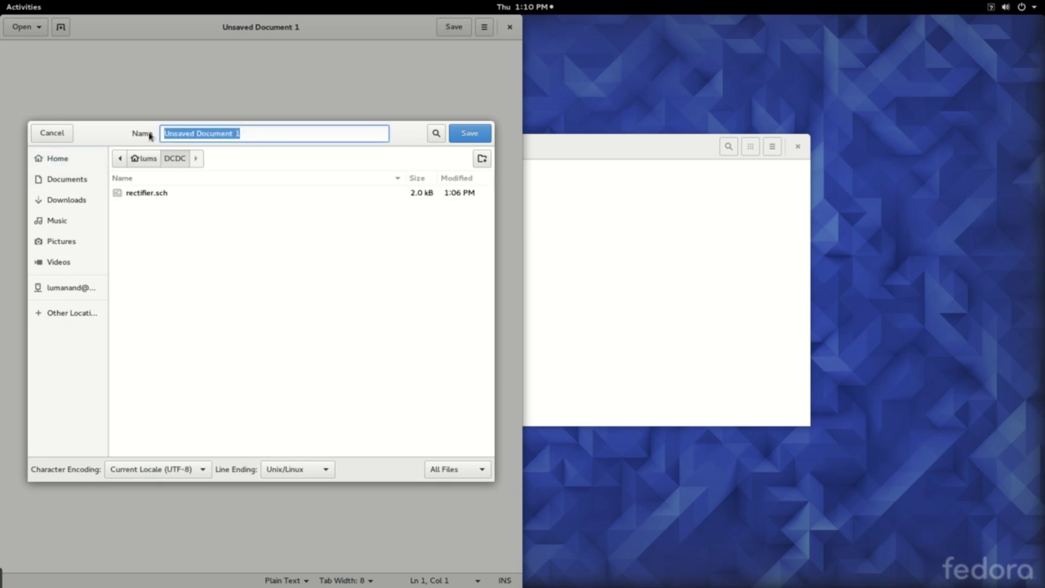
text(rect)
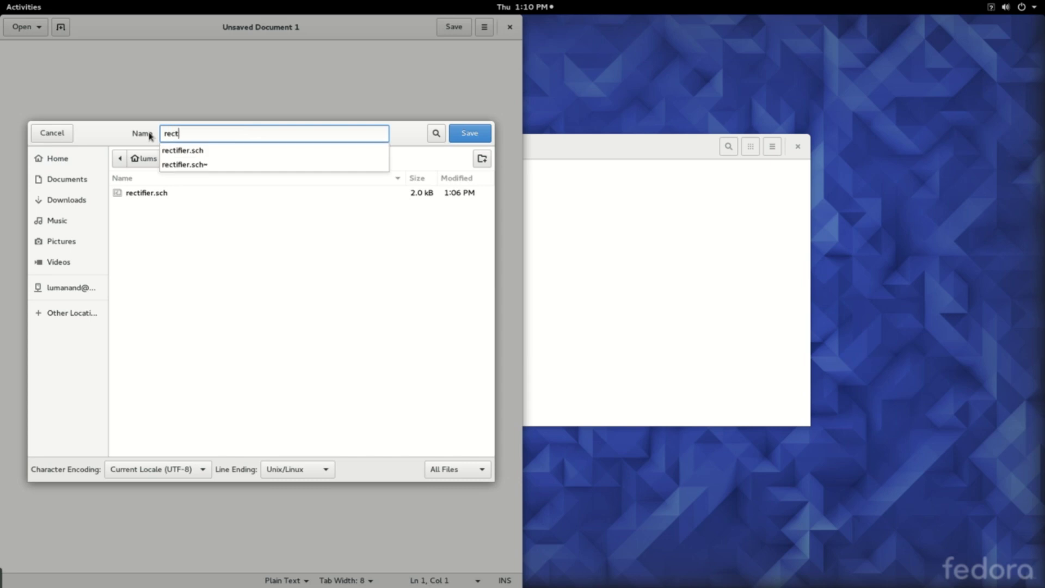
text(ifier.cir)
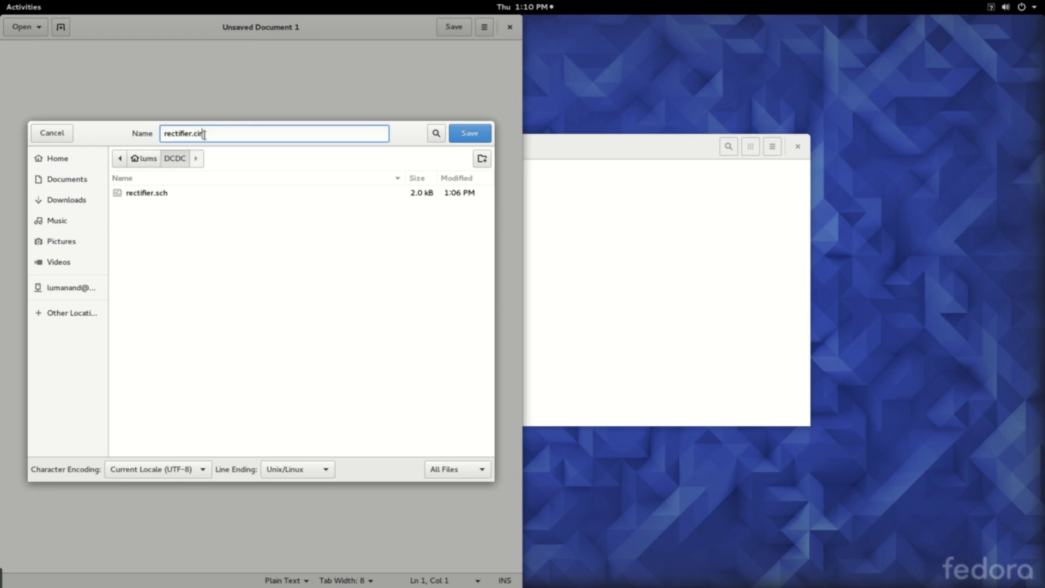
click(466, 134)
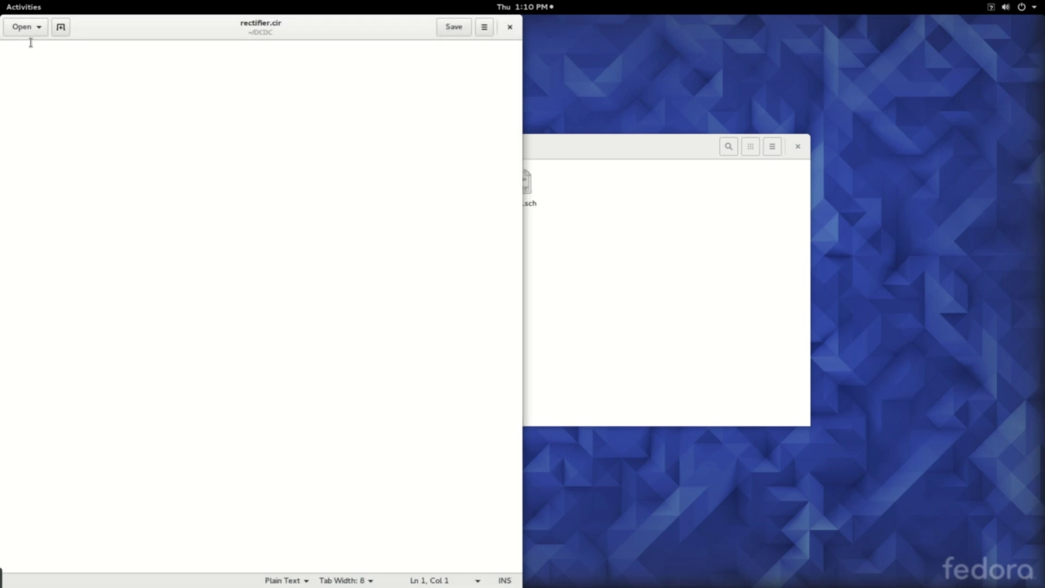
Write a first line containing only "*" and a second line with the transient analysis command ".tran 50us 100ms uic"
text(*)
text(ta)
key(BackSpace)
key(BackSpace)
key(BackSpace)
text(tran)
key(BackSpace)
key(BackSpace)
key(BackSpace)
key(BackSpace)
key(Return)
text(.tran 50us 100m)
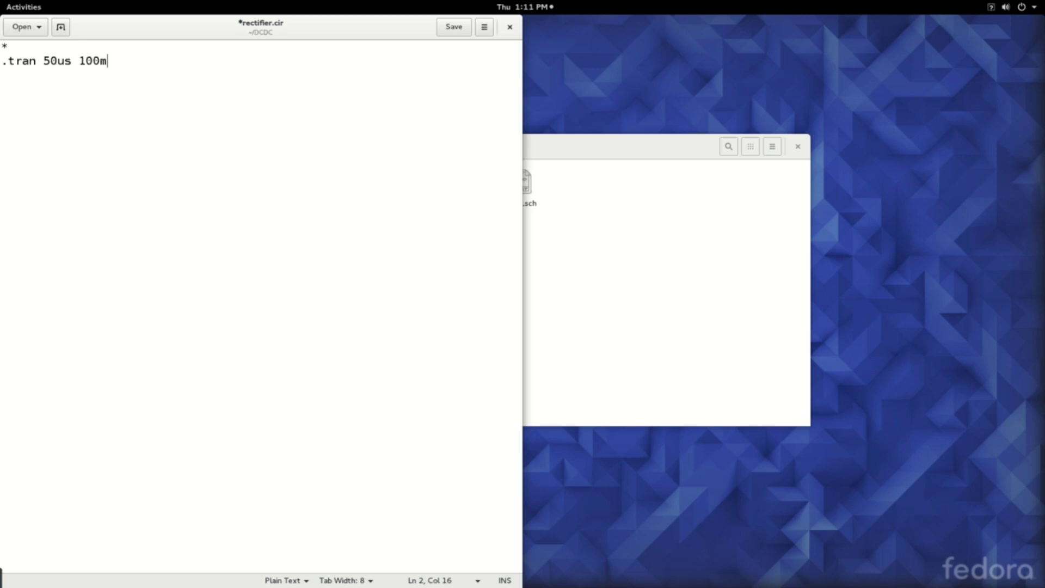
text(s uic)
Add the line ".include rectifier.net" below the transient command, and save and close rectifier.cir
key(Return)
text(.include )
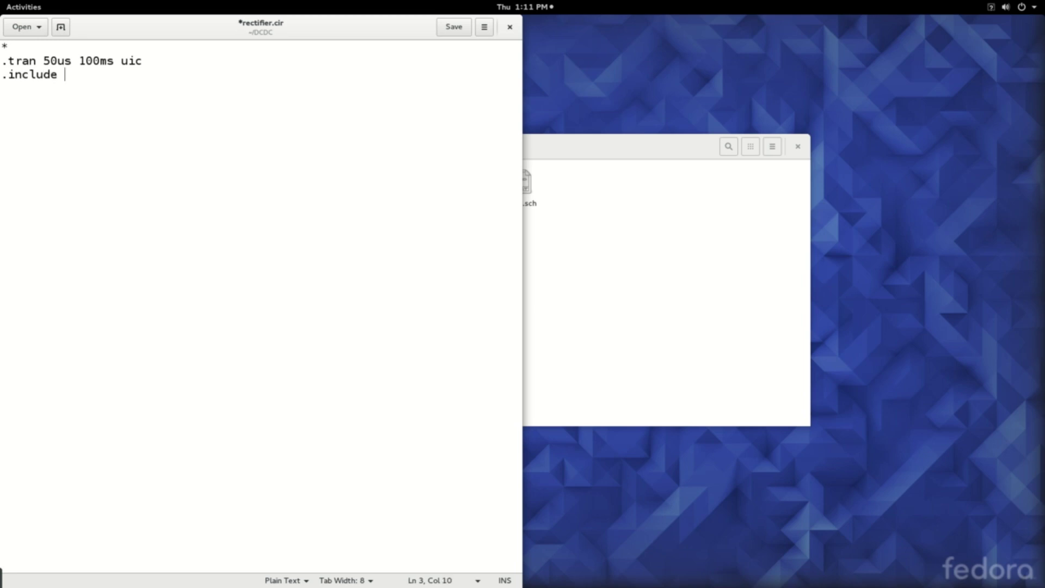
text(rectifier.net)
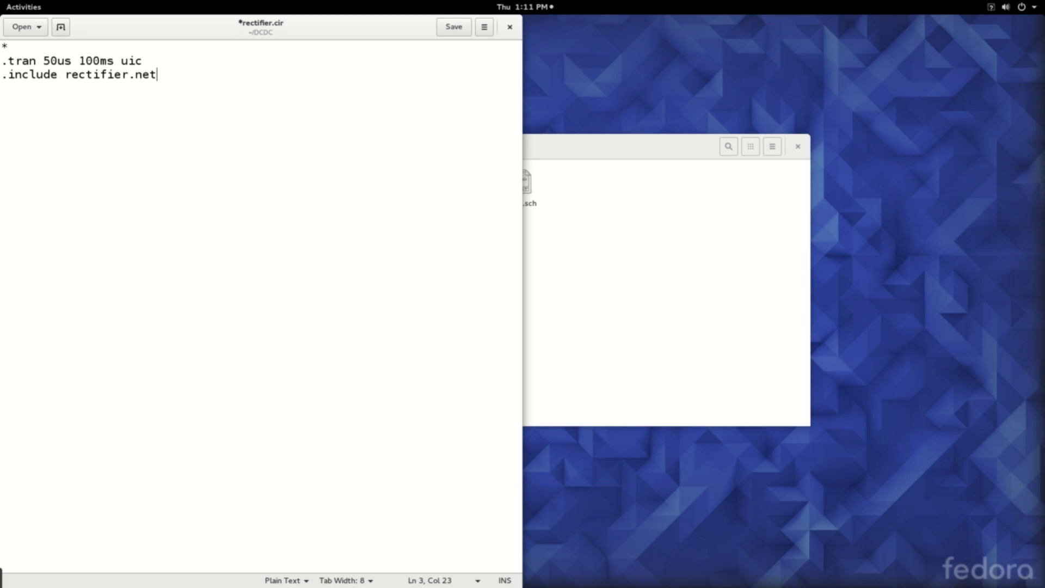
key(Return)
click(461, 23)
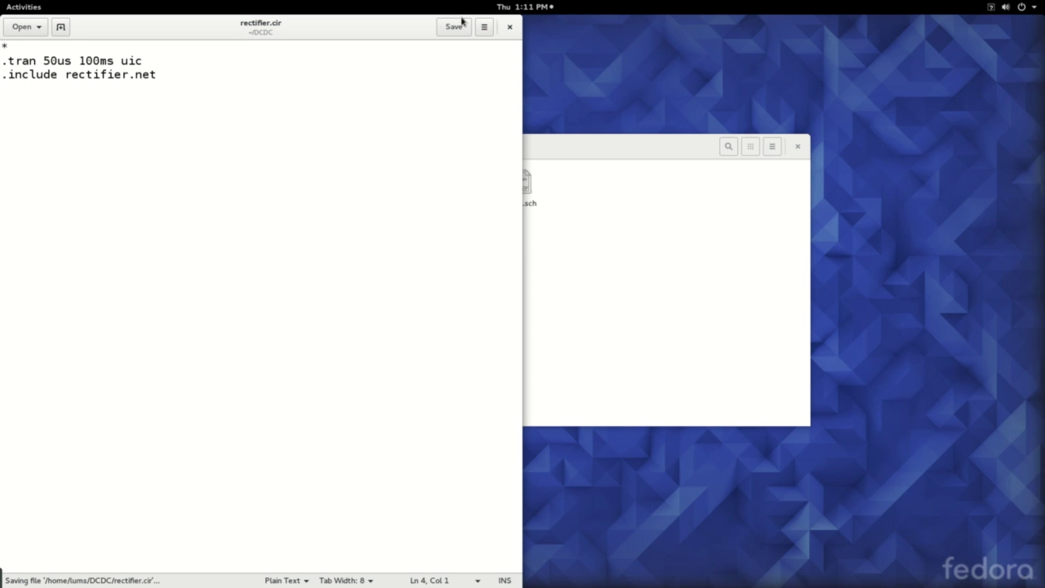
click(510, 28)
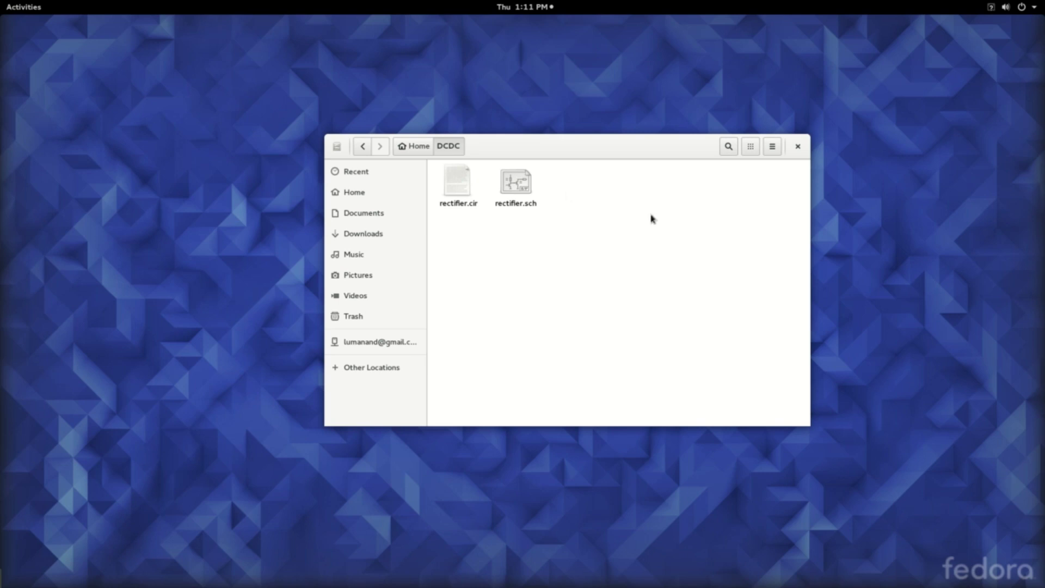
Switch to the text editor and save a new empty document as edt01.sub in the DCDC folder
mouse_move(2, 1)
click(26, 483)
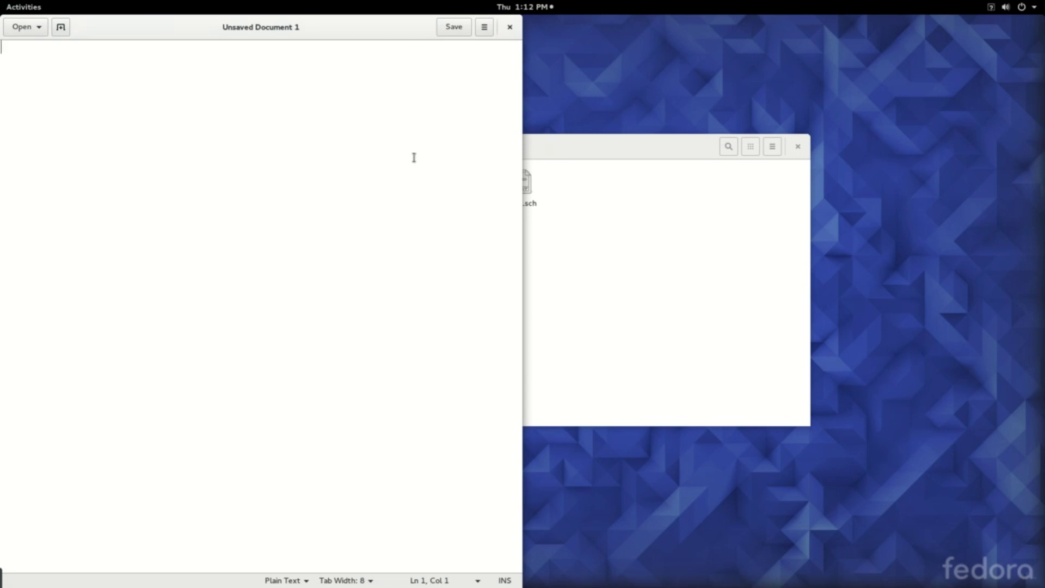
click(457, 31)
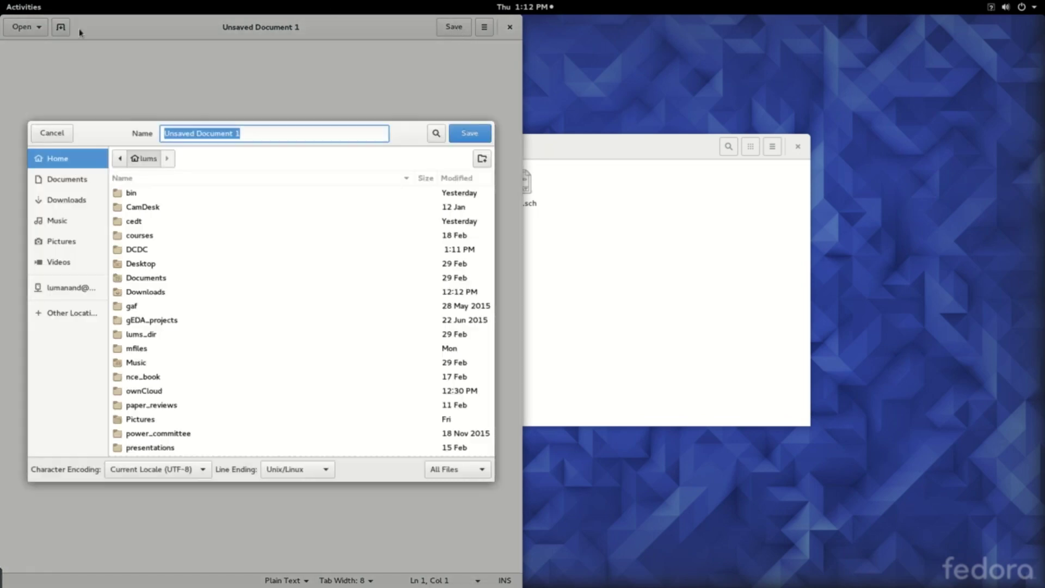
double_click(137, 249)
drag(249, 134, 164, 137)
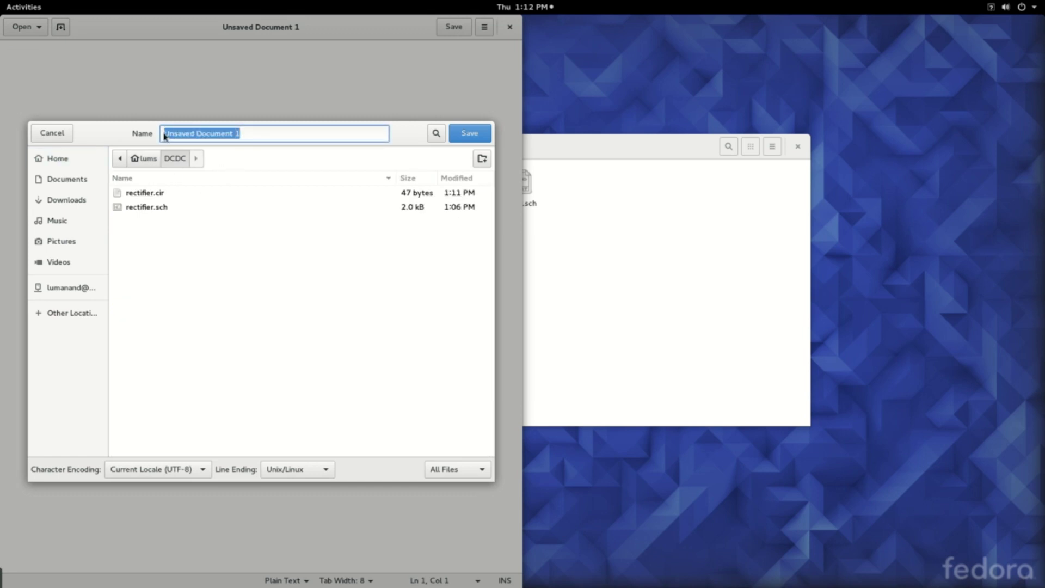
text(gdt)
text(01.sub)
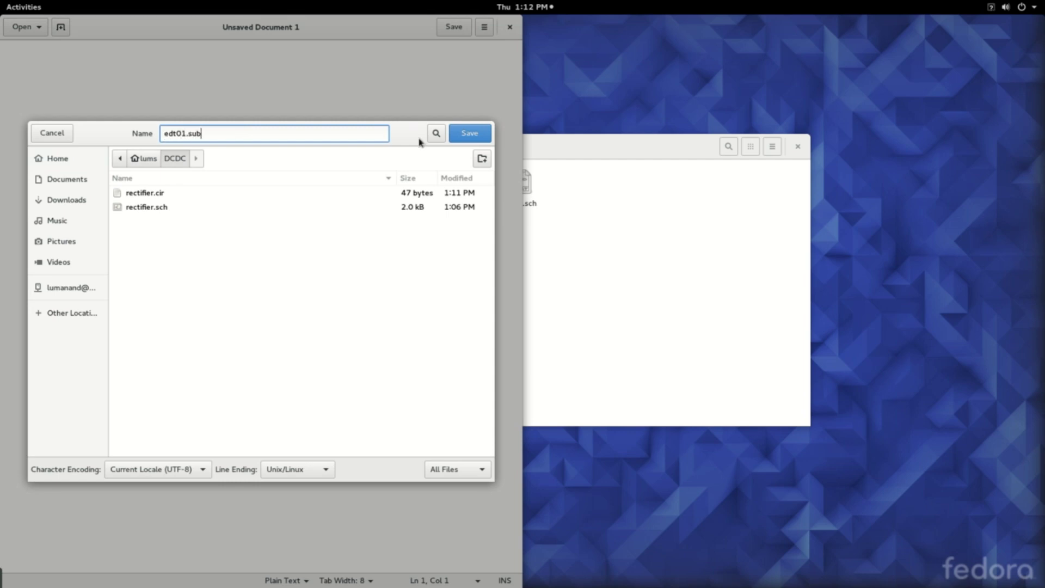
click(467, 133)
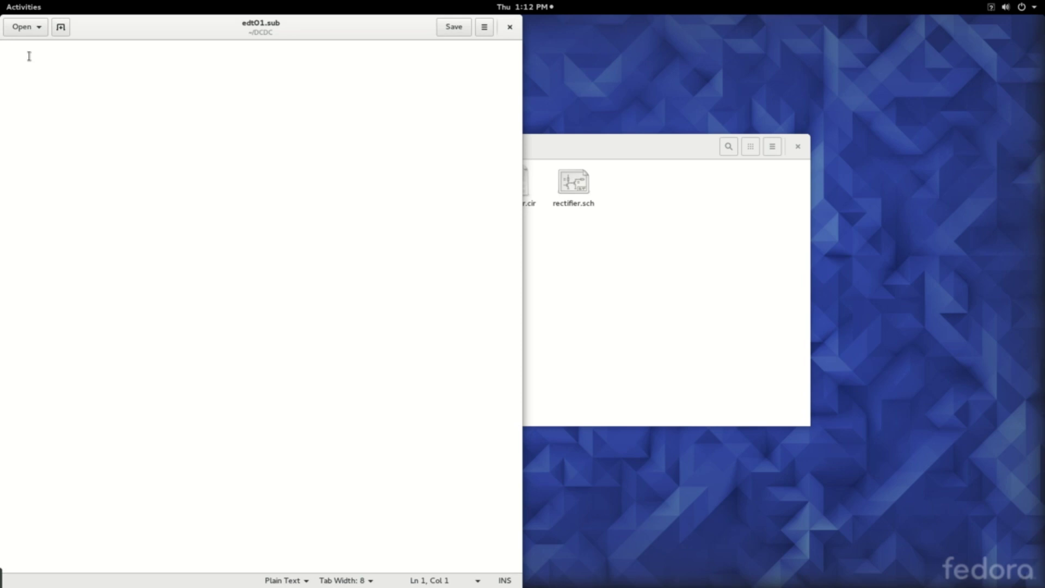
Write the header comments "* LIBRARY OF MY CUSTOM COMPONENTS" and "* Department: DESE, Indian Institute of Science, Bangalore", followed by a blank line
text(* LIBRARY OF MY)
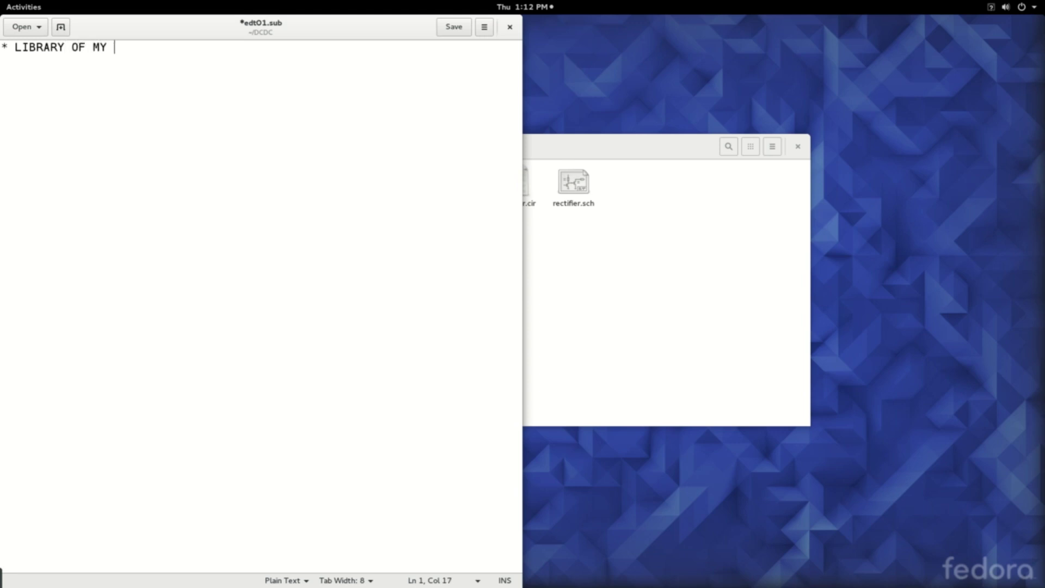
text( CUSTOM COMPONENTS)
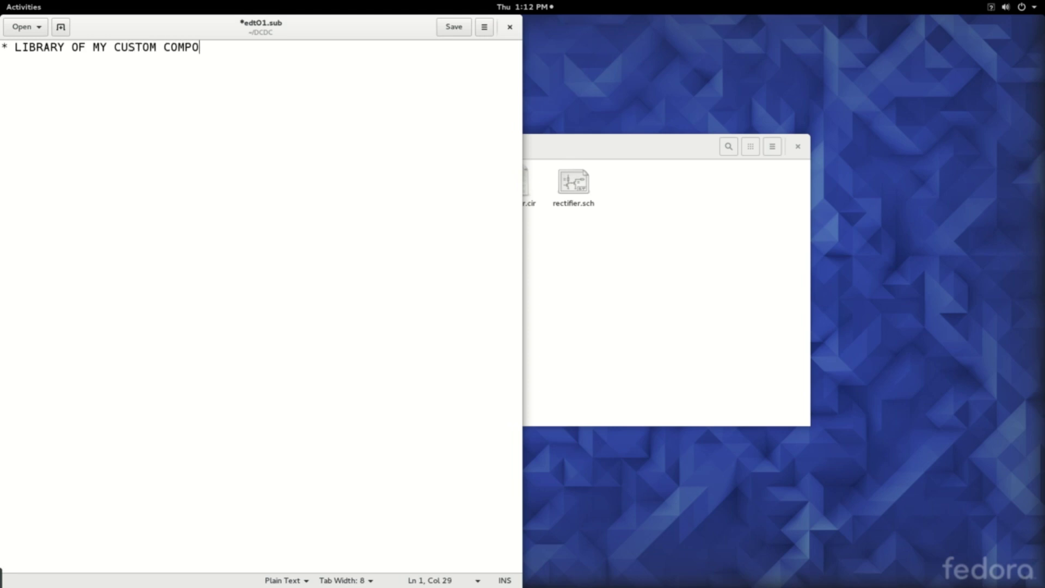
key(Return)
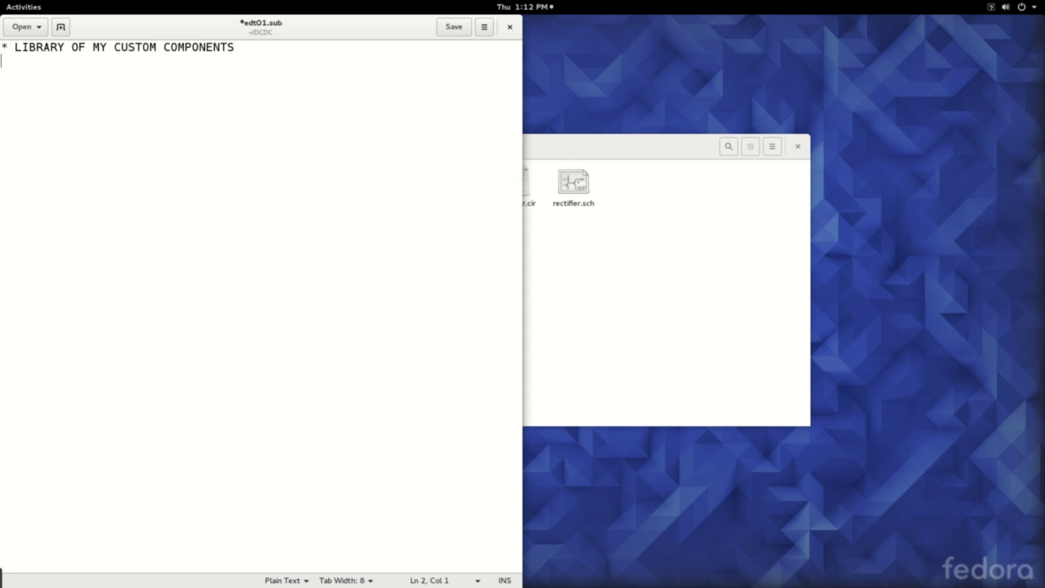
text(* Department: )
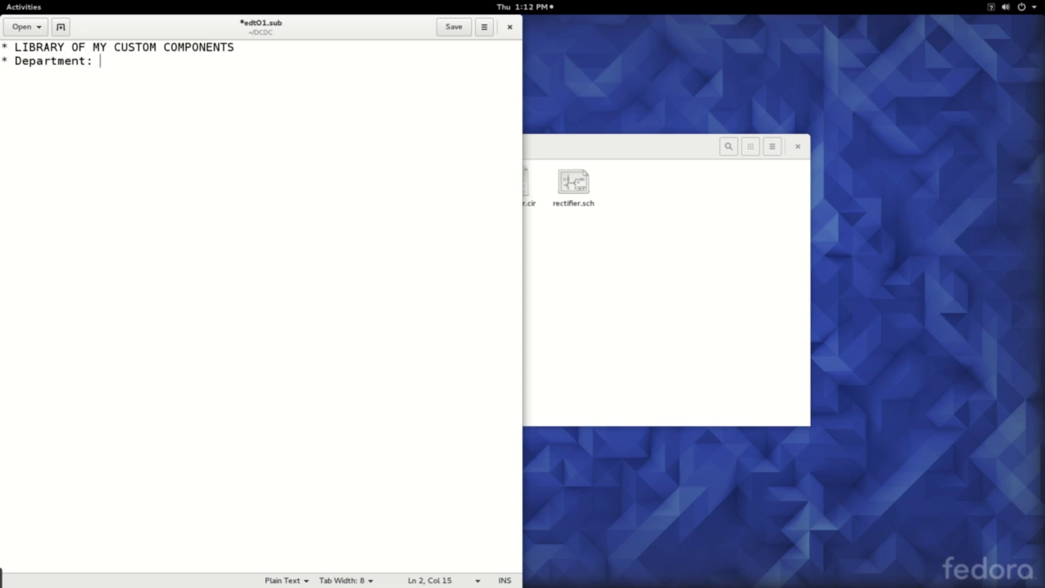
text(DESE, Indian In)
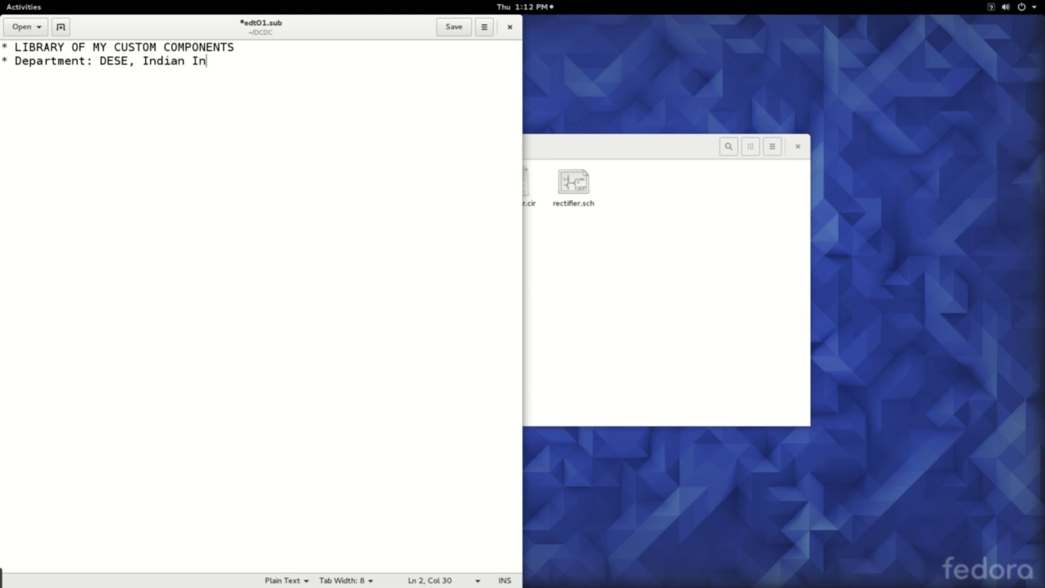
text(stitute of Science,)
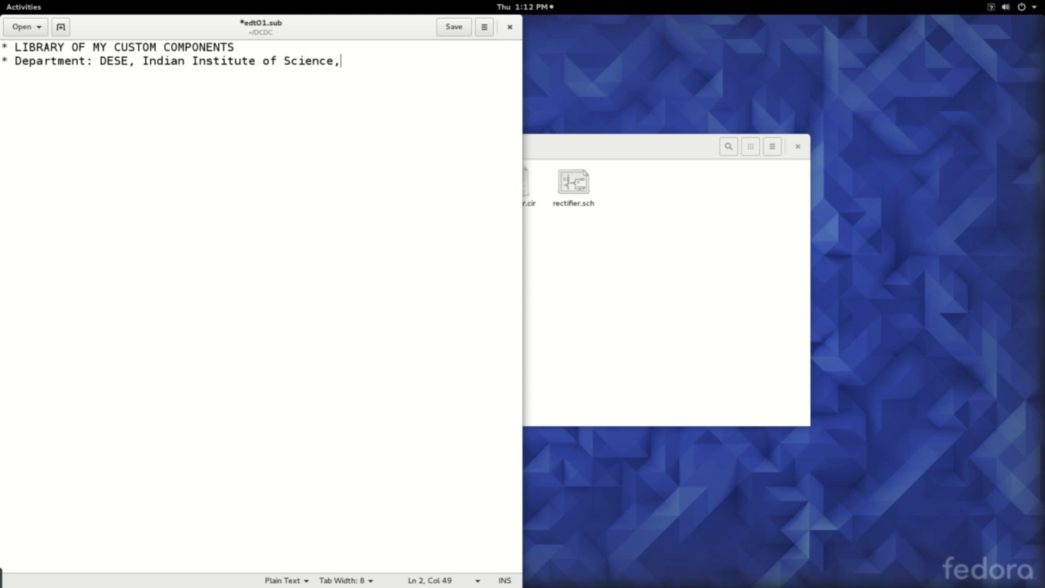
text( Bangalore)
key(Return)
key(Return)
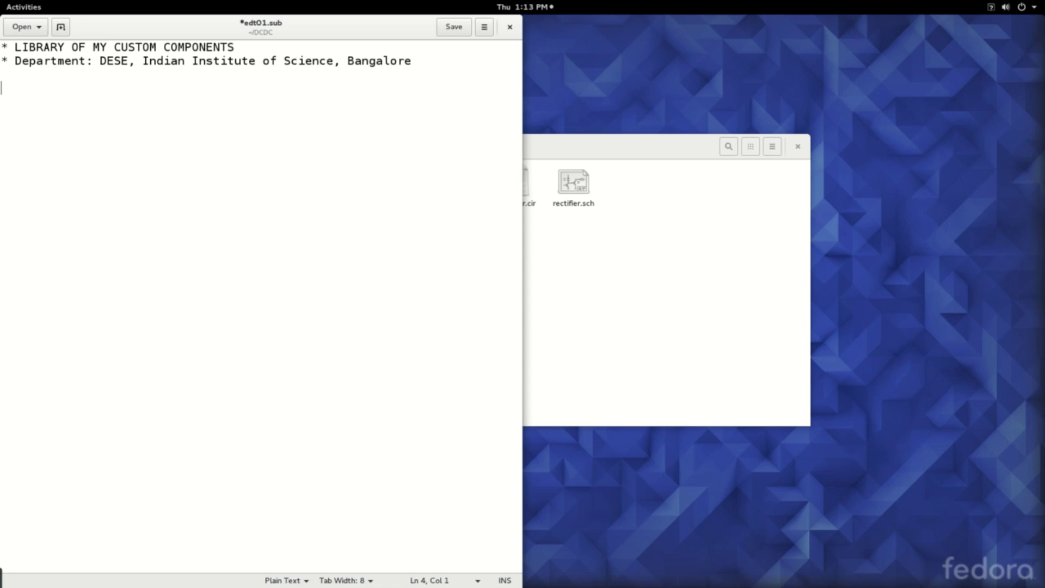
Add the section heading "* Diodes" enclosed between two long rows of asterisks
text(***************************************)
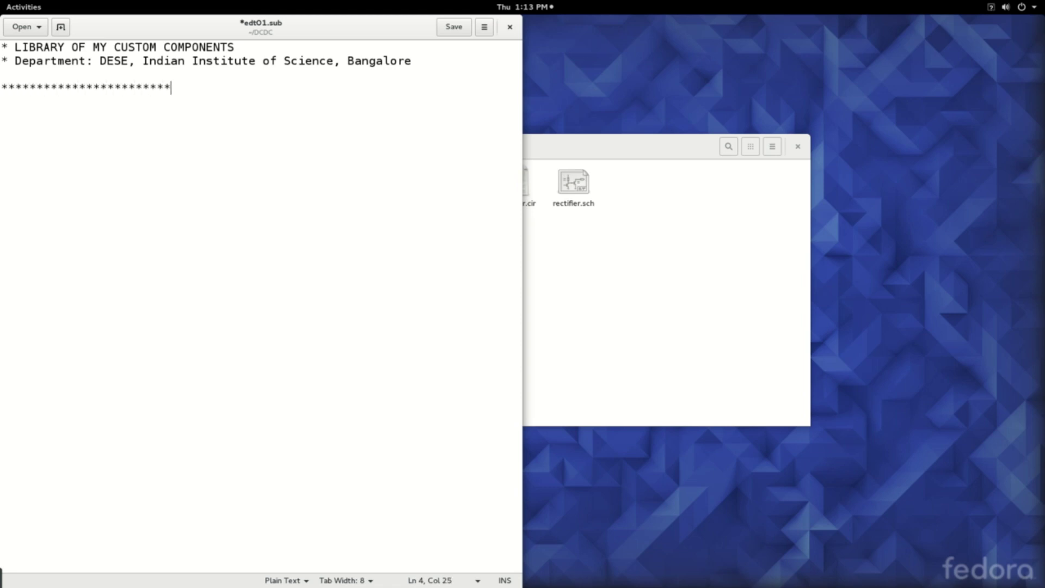
text(************************)
key(Return)
text(* Diodes)
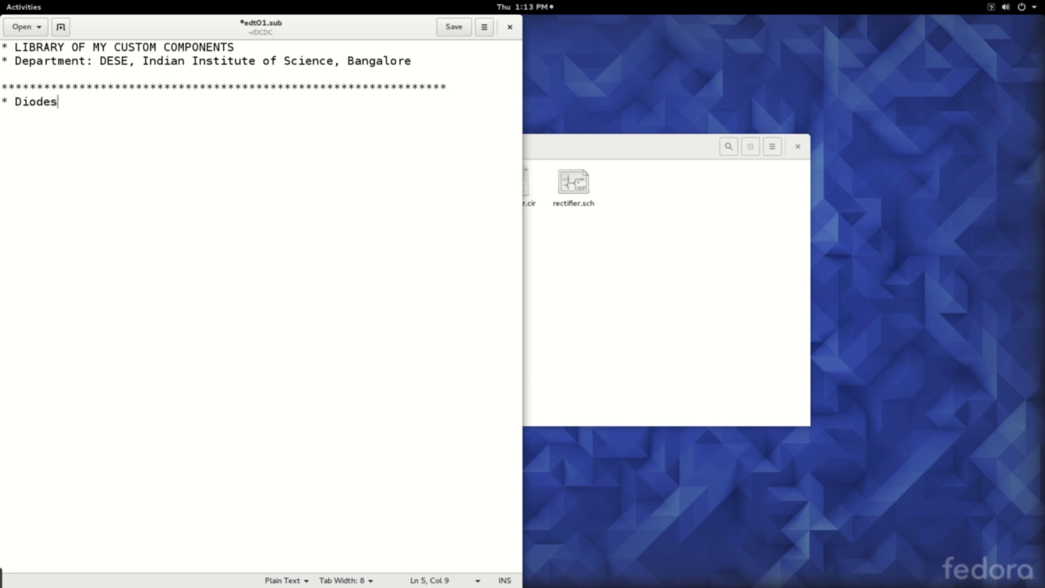
key(Return)
text(***************************************************************)
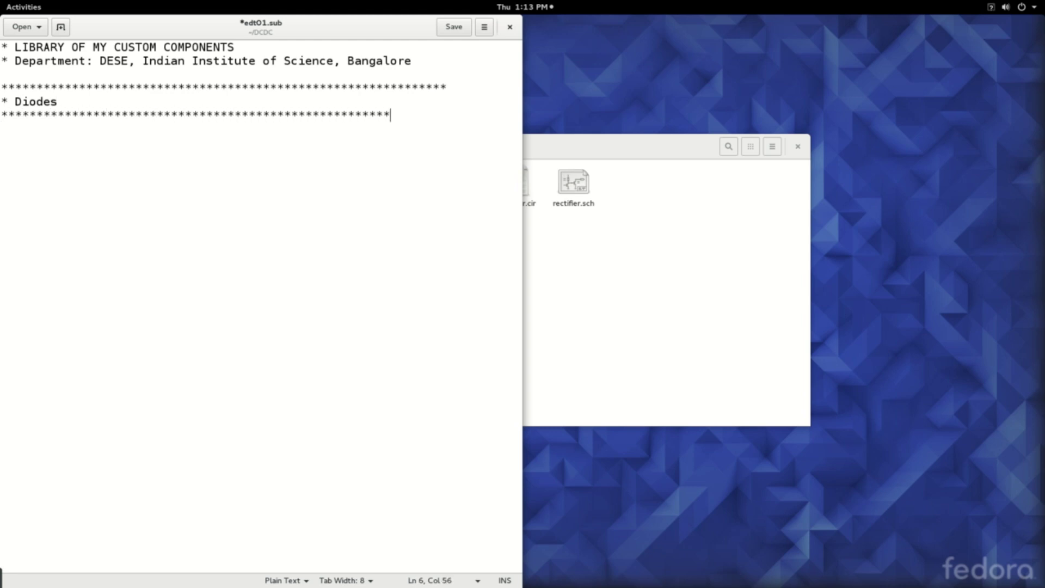
key(Return)
Define the default diode with the line ".model Def D()" and close it off with a long row of asterisks
text(.model )
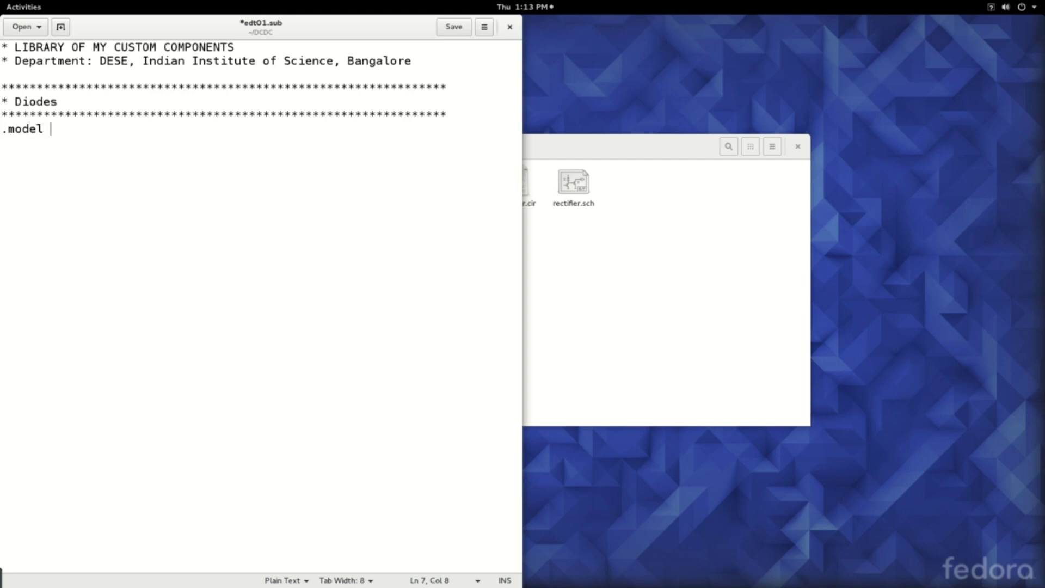
text(Def D())
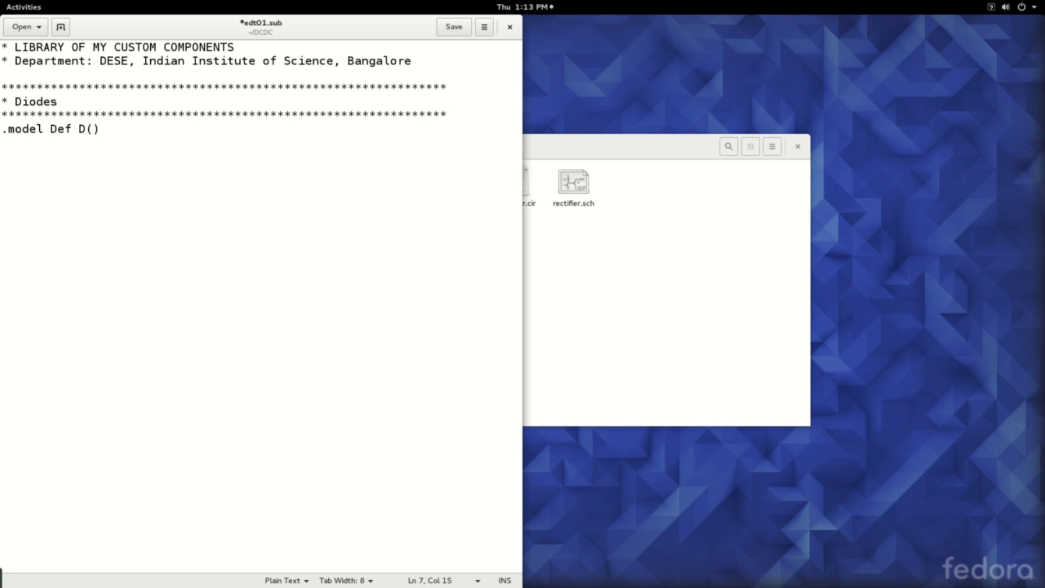
key(Return)
text(****************************************************************)
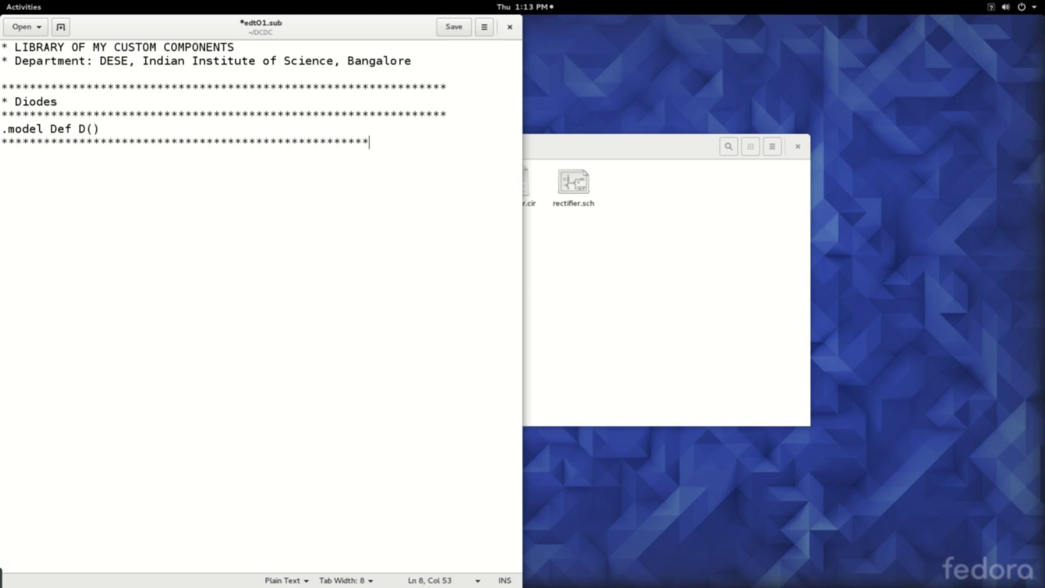
key(Return)
key(Return)
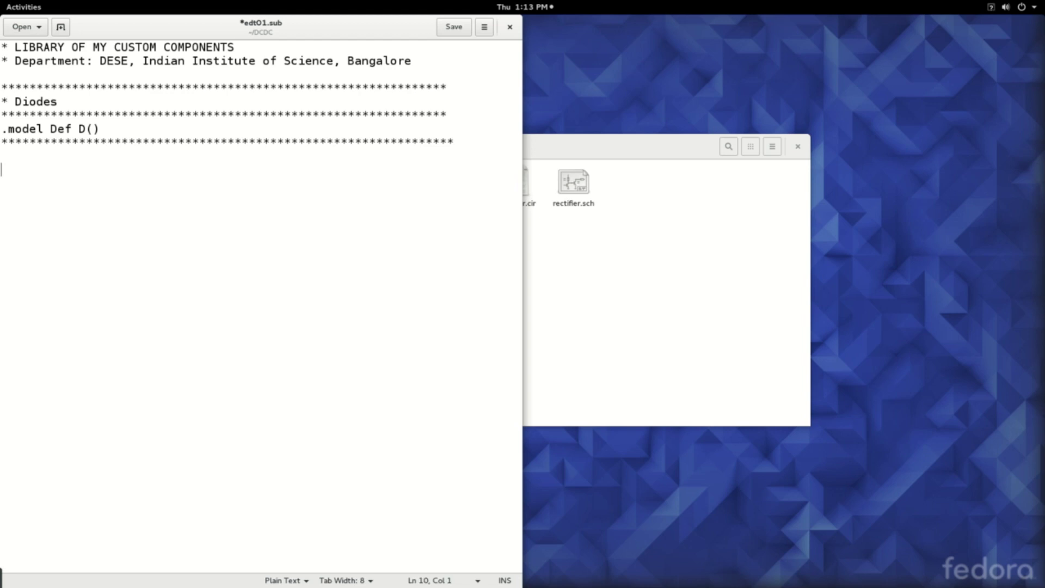
Add the comment line "*Diode macro model" directly below the last row of asterisks
key(BackSpace)
text(*Diod)
key(BackSpace)
key(BackSpace)
text(od)
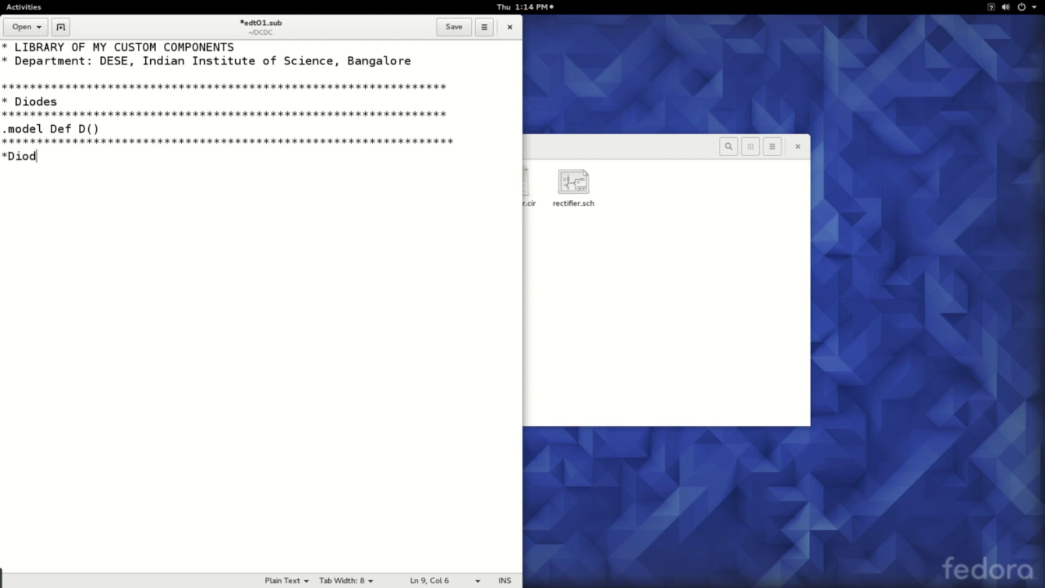
text(e macro model)
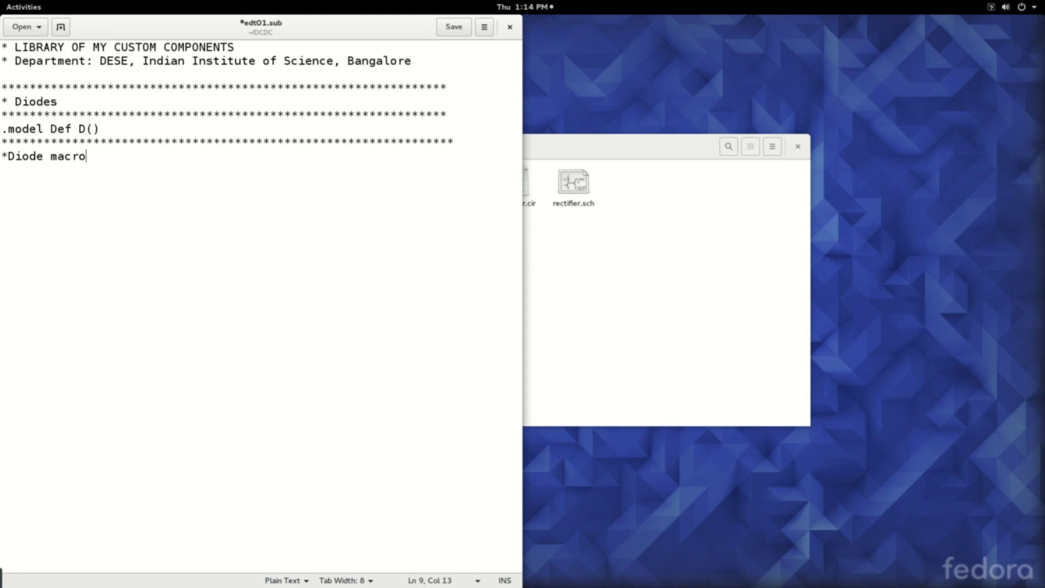
key(Return)
Open the power diode subcircuit with the line ".SUBCKT diode_power 101 102"
text(.)
key(Return)
text(s)
key(BackSpace)
key(BackSpace)
text(SU)
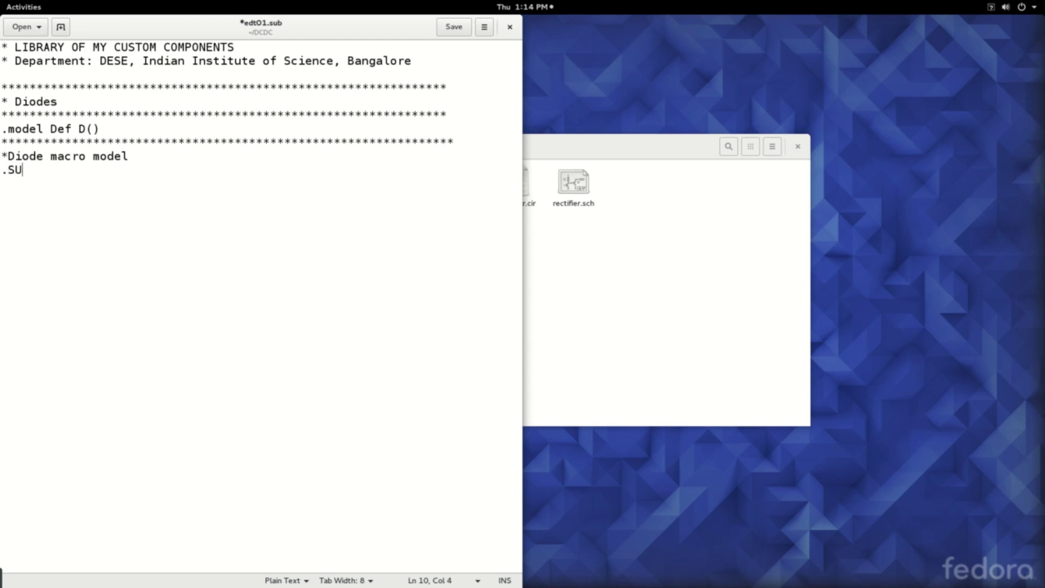
text(BCKT diode )
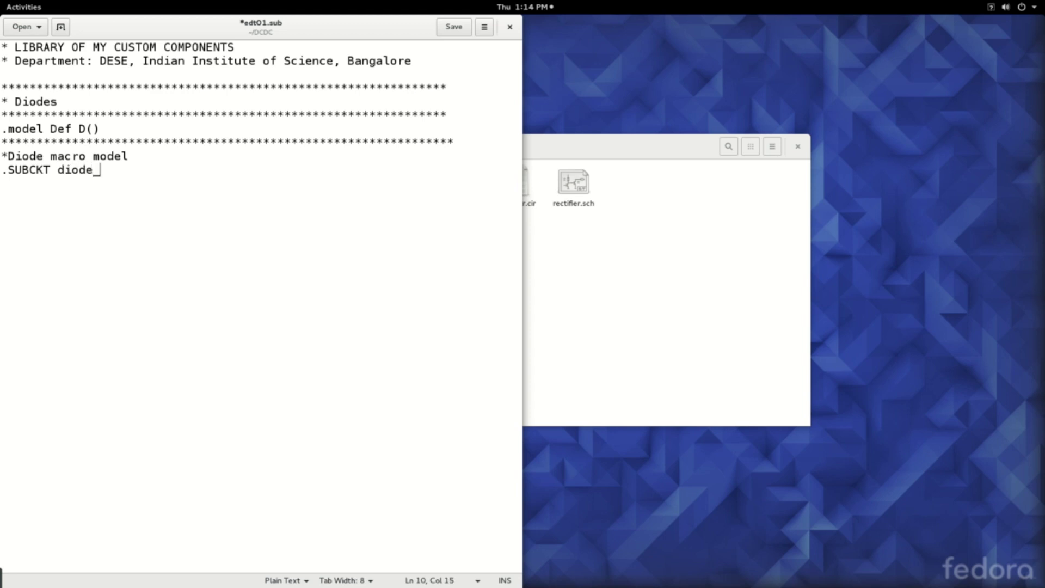
text(power 101 102)
key(Return)
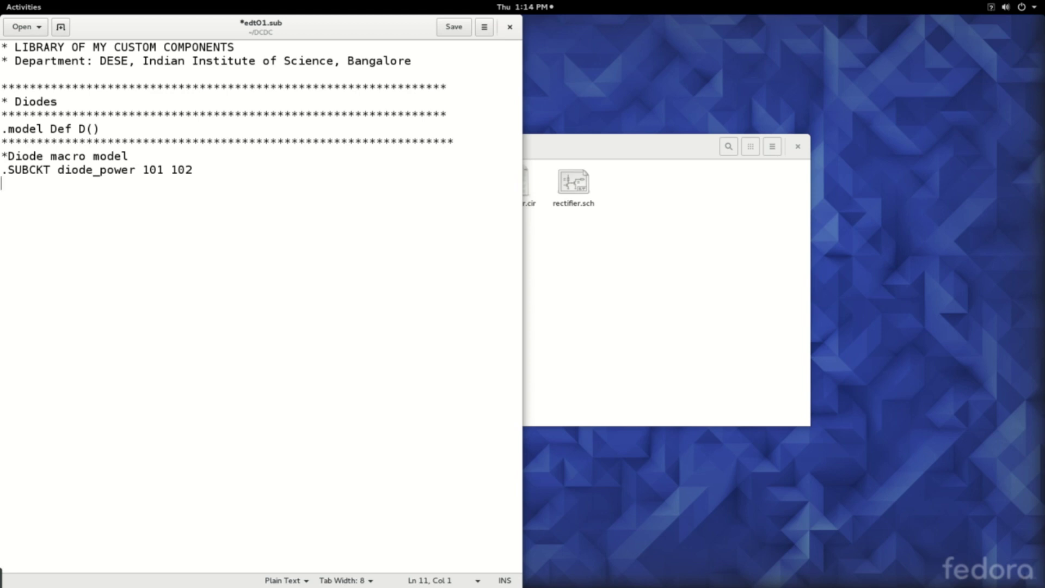
Add the diode element line "DX 101 102 def_power_diode" to the subcircuit
text(DX 101 102)
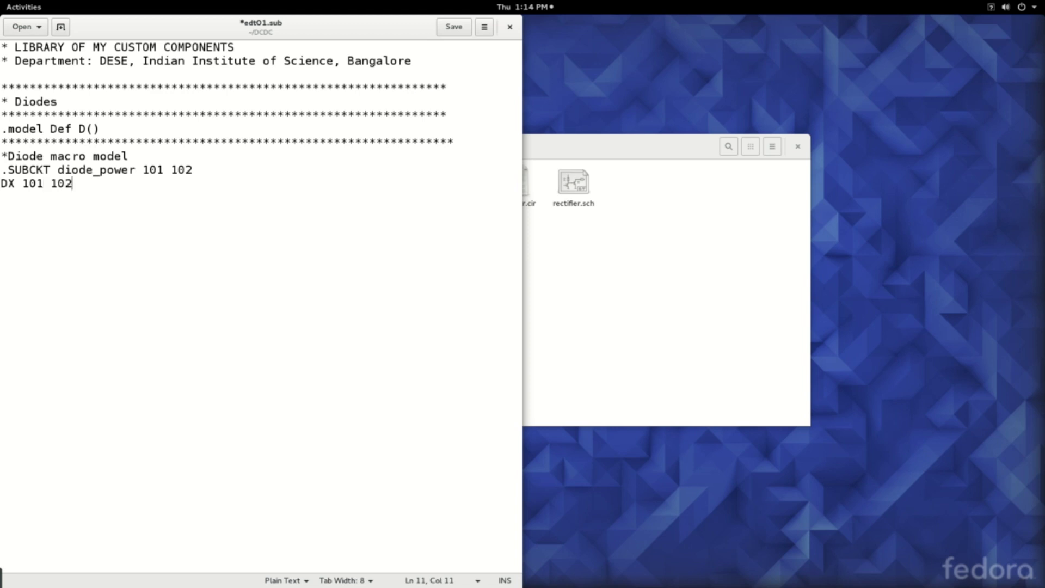
text( def_power_diode)
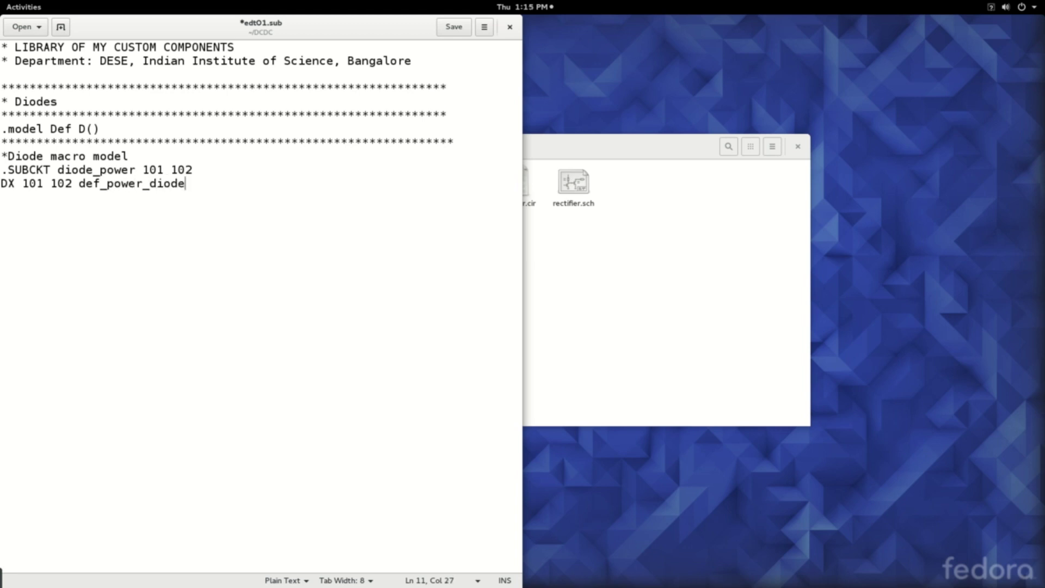
key(Return)
text(Rsh 102 )
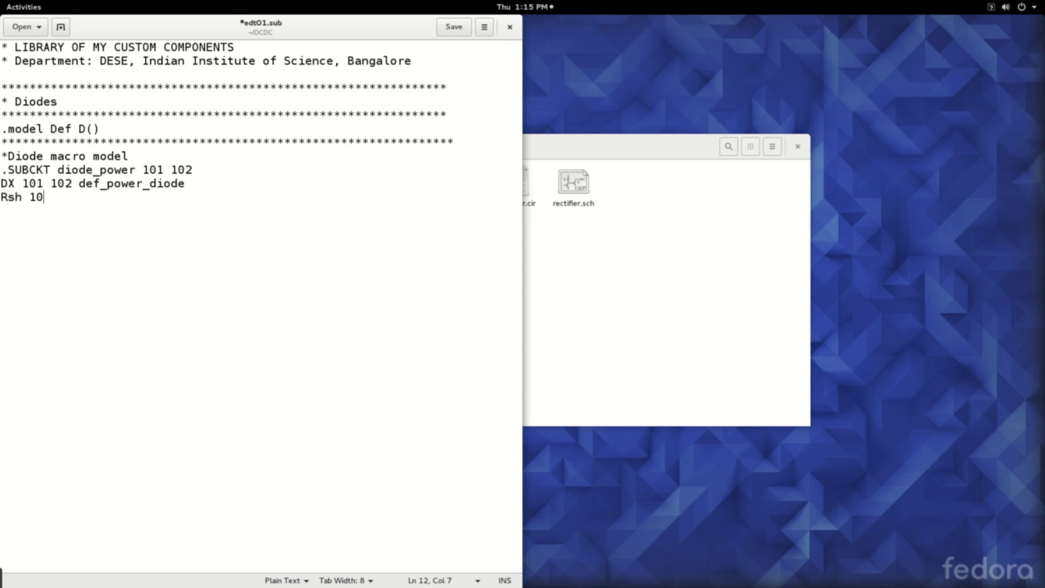
text(103)
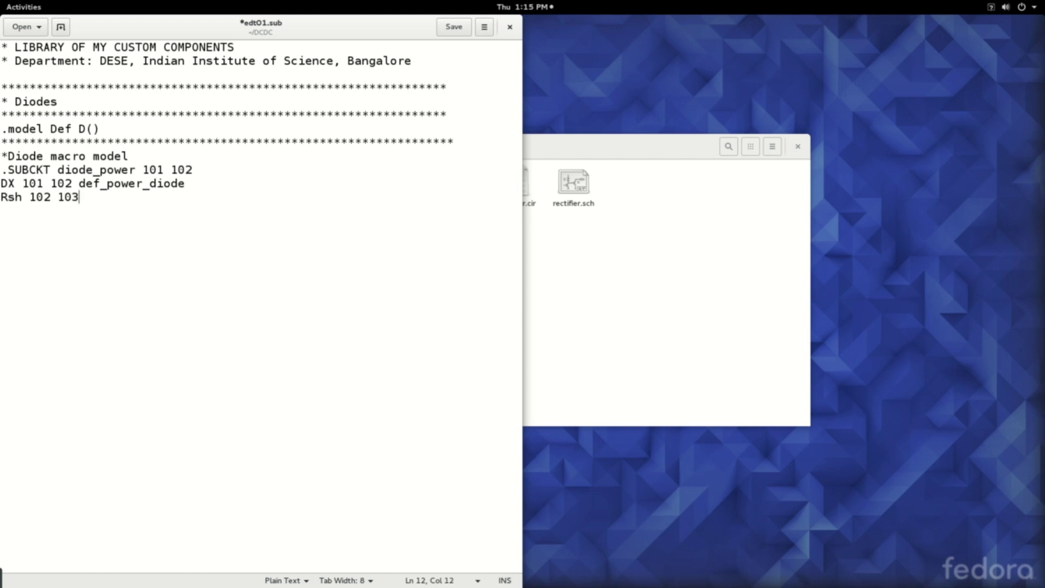
text( 10000)
key(Return)
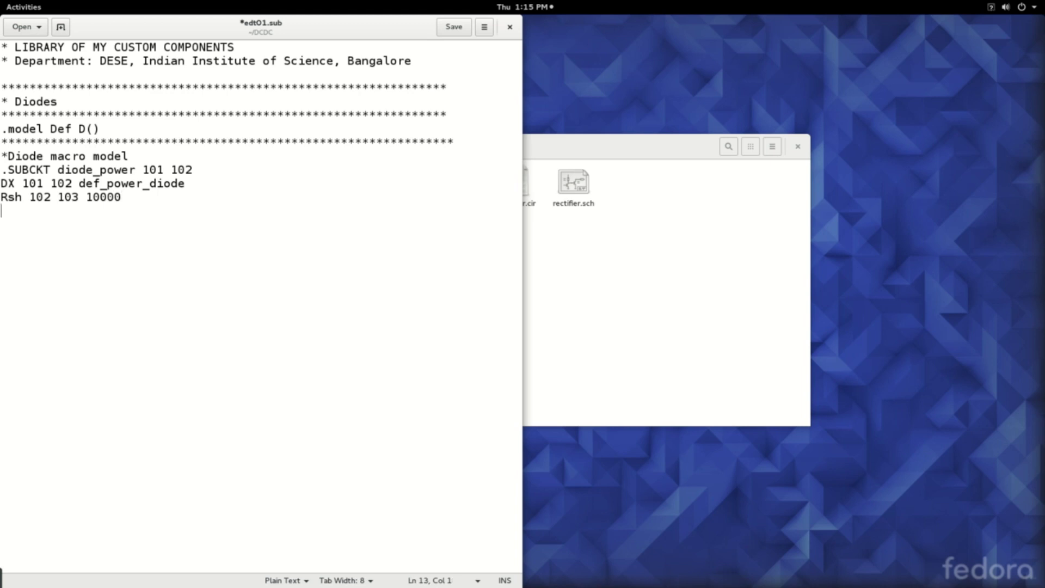
text(Csh 103 10)
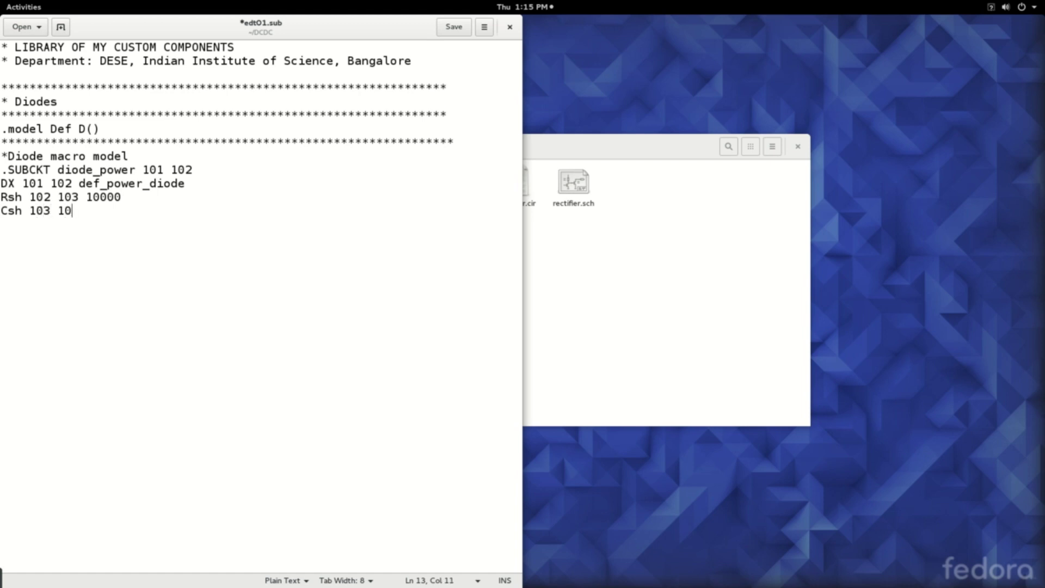
text(1)
text(0.01uF)
key(Return)
Define the subcircuit's diode model with the line ".model def_power_diode D(RS=0.01, CJO=100pF)"
text(.)
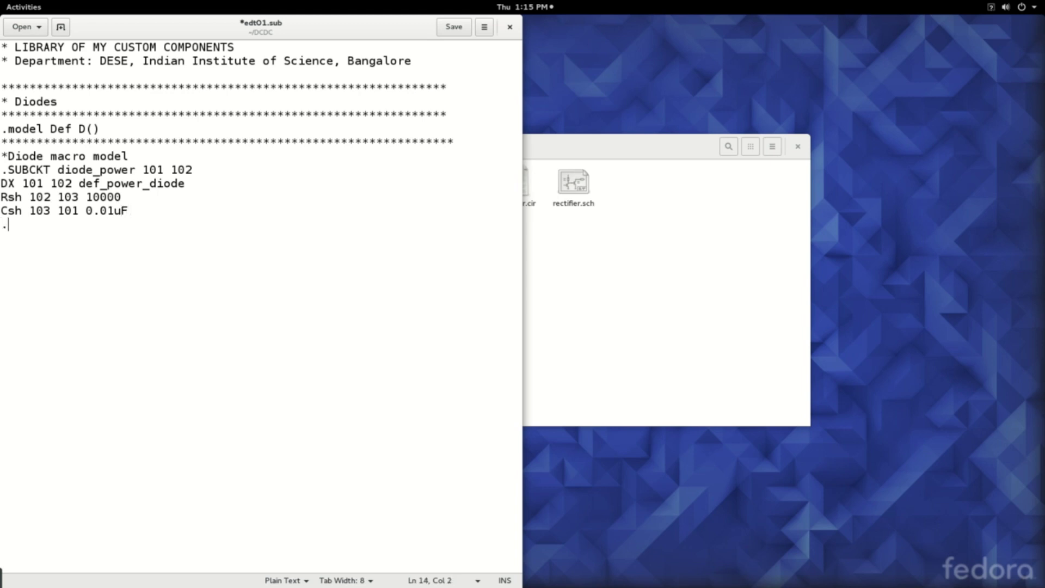
text(model def_po)
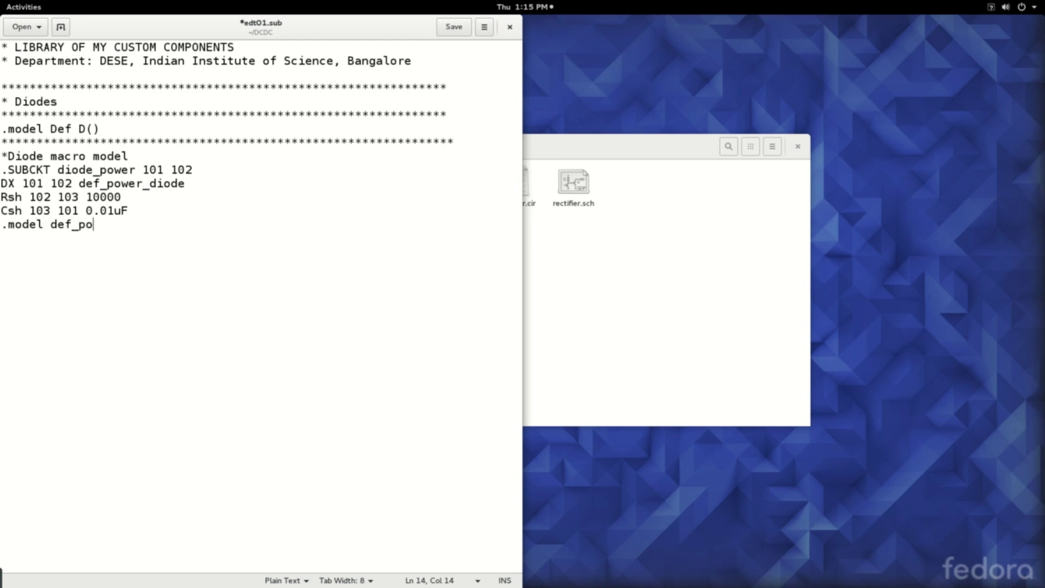
text(wer_diode D)
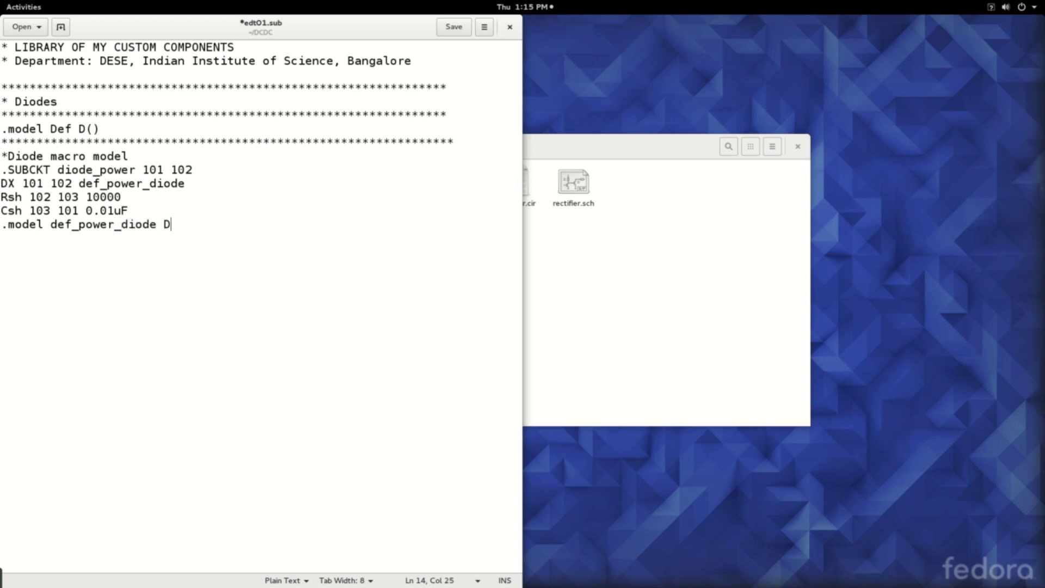
text((RS=0.01, CJO)
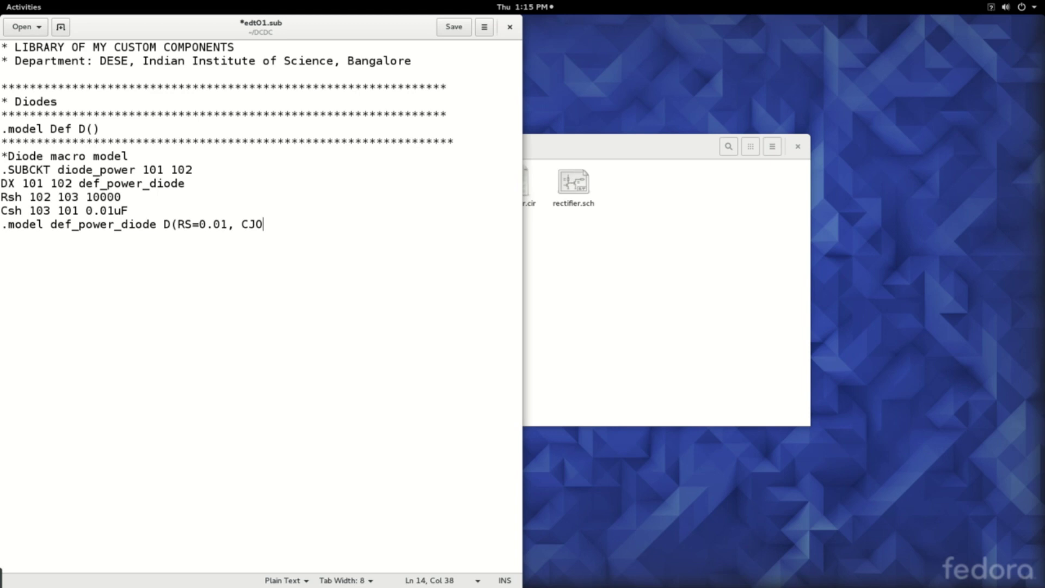
text(=100)
text(pF))
key(Return)
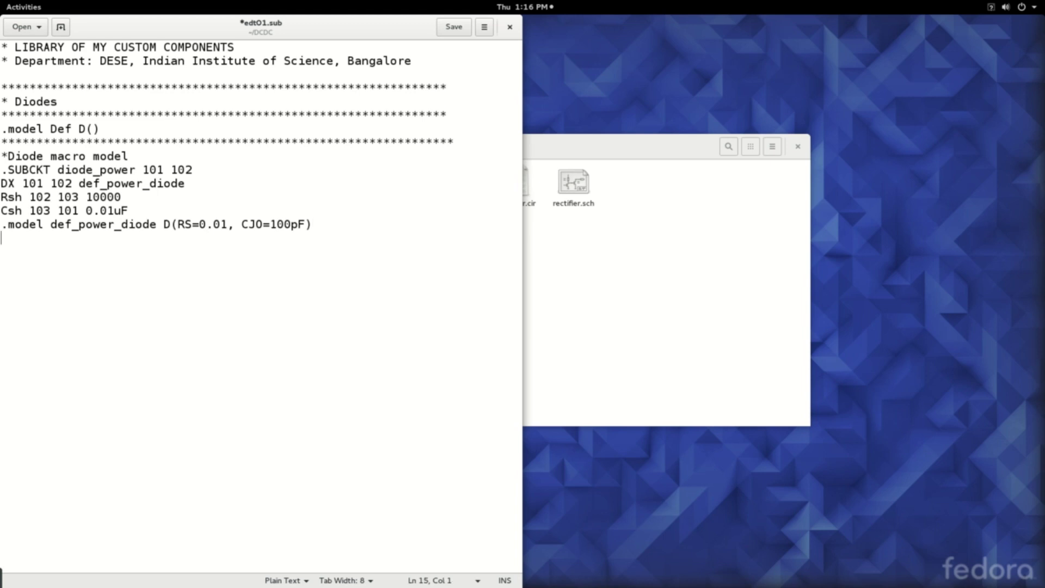
End the power diode subcircuit with ".ENDS" and a closing "*" line, and save and close edt01.sub
text(.ENDS )
text(*)
click(456, 27)
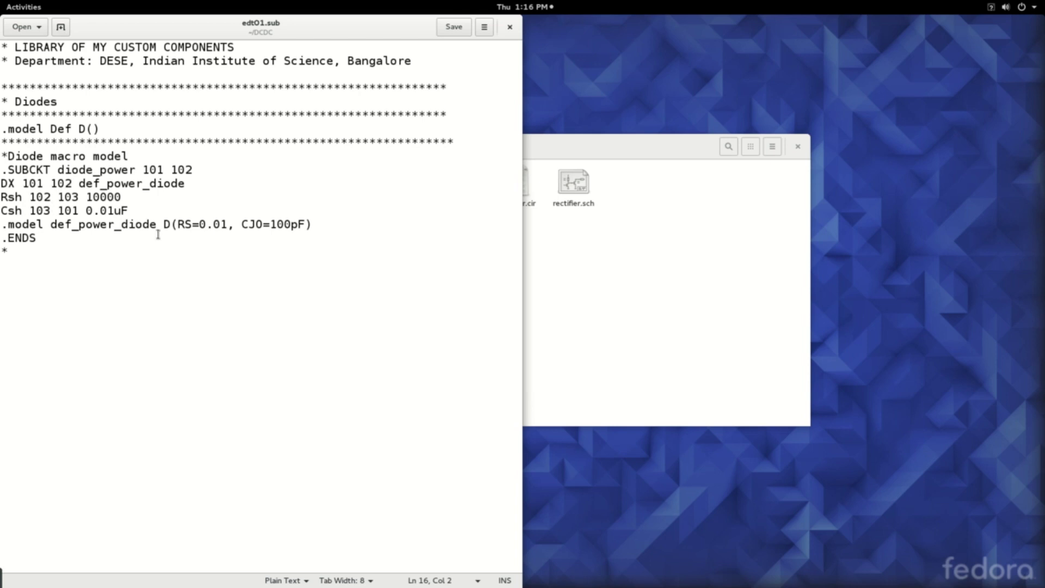
click(511, 28)
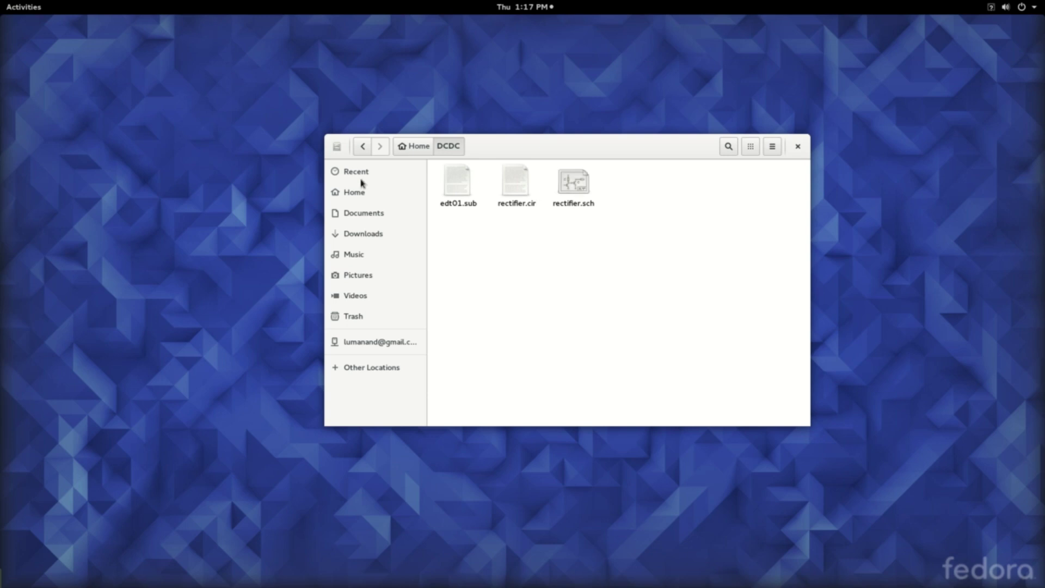
Switch to a terminal, change to the DCDC directory and list its files
mouse_move(6, 34)
click(21, 197)
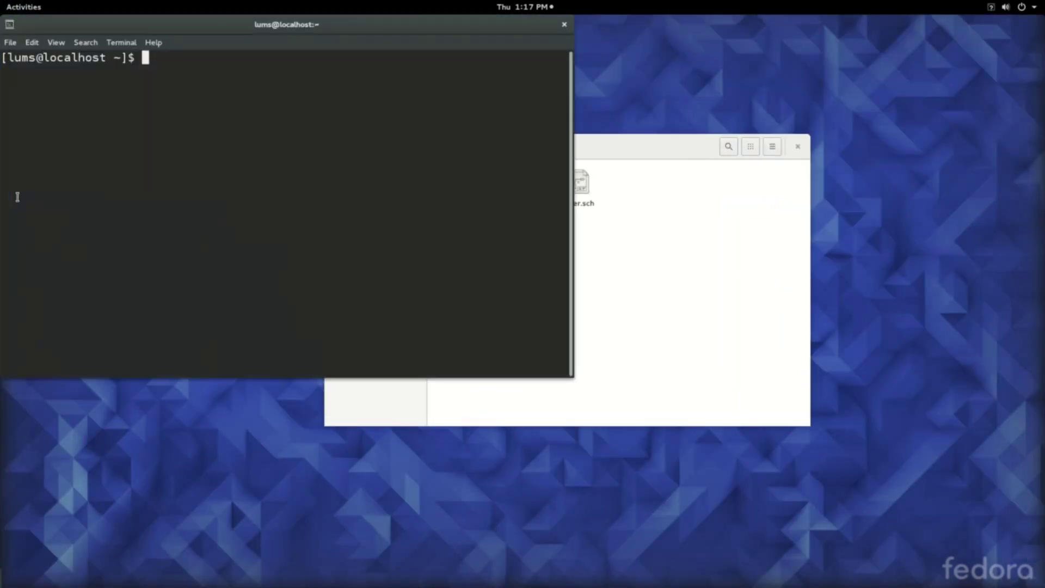
text(cd DC)
key(Tab)
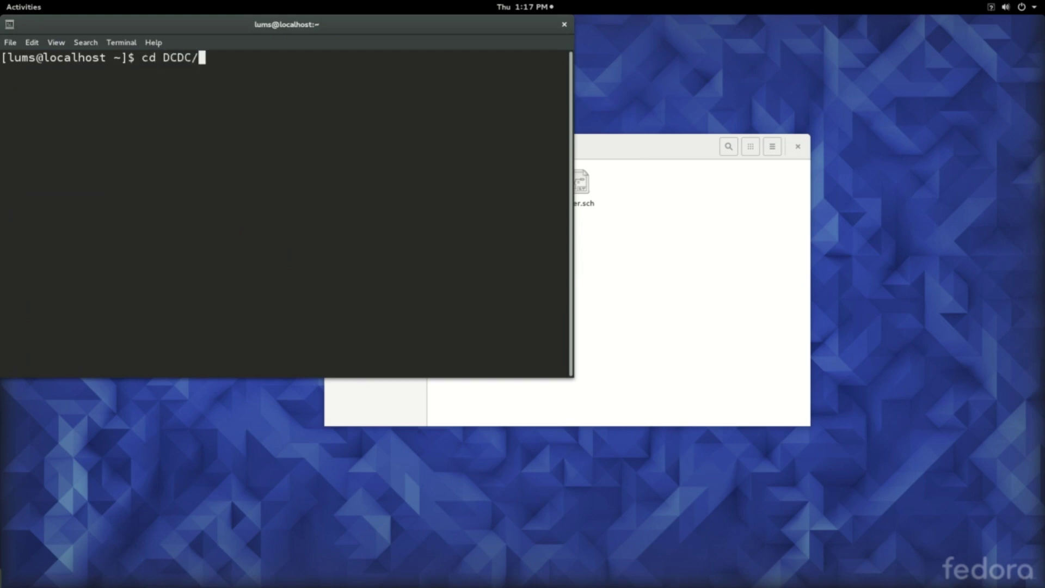
key(Return)
text(ls)
key(Return)
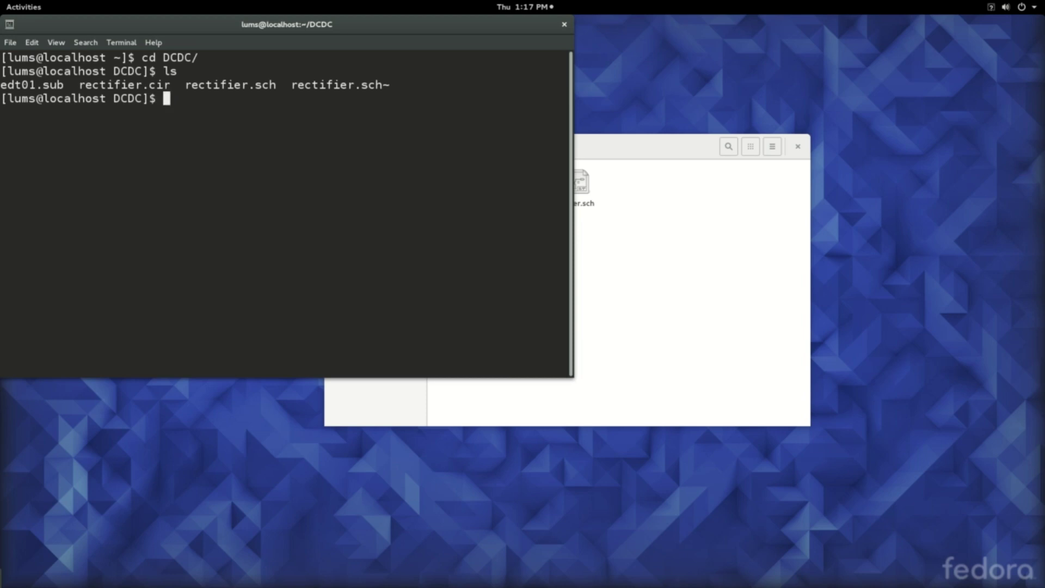
Generate the SPICE netlist from the schematic with "gnetlist -g spice-sdb -o rectifier.net rectifier.sch"
text(gnetlist)
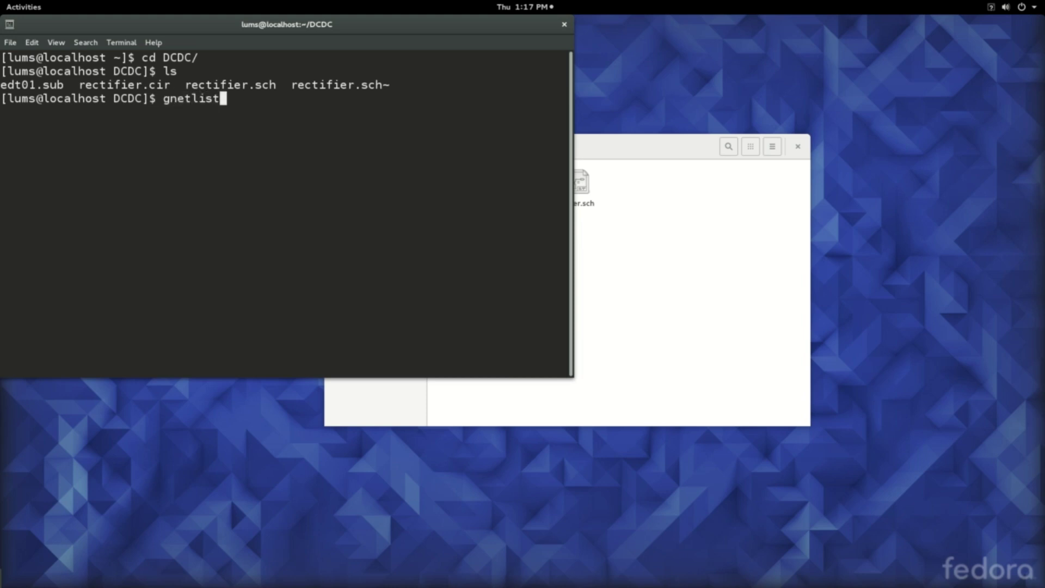
text( -g spice-sdb)
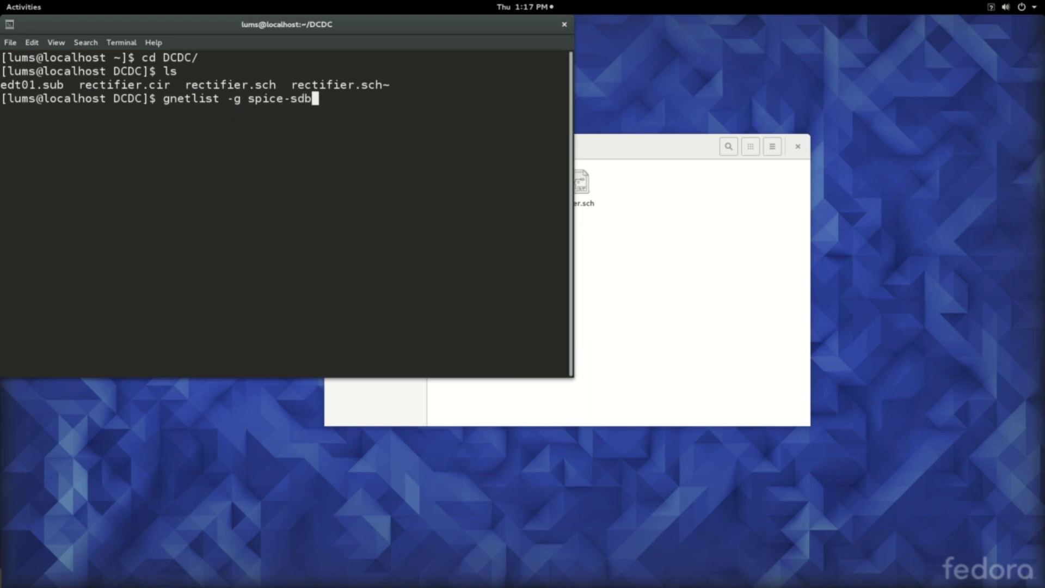
text( -o rectifier.net)
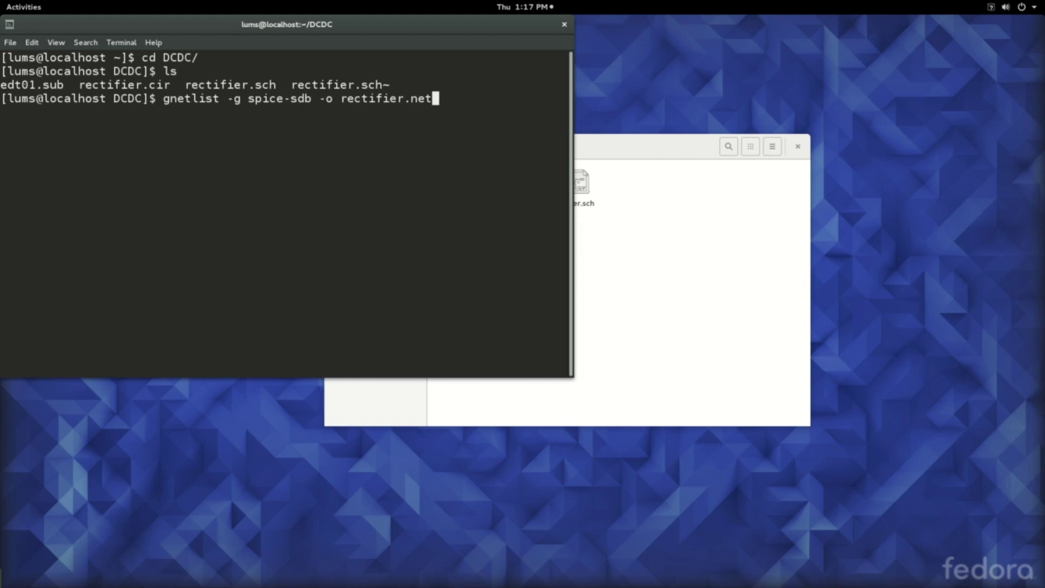
text( rectifier.sch)
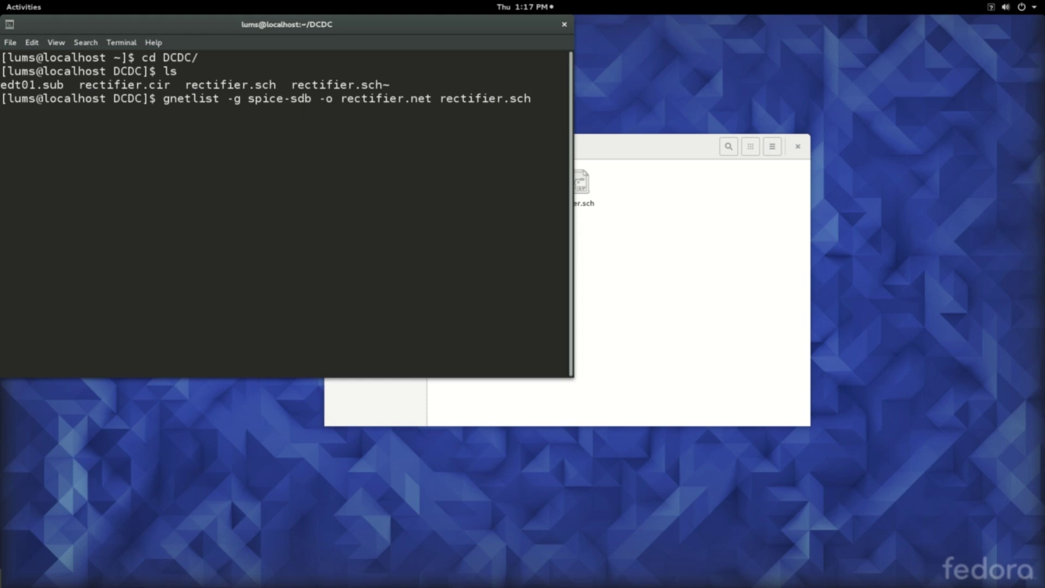
key(Return)
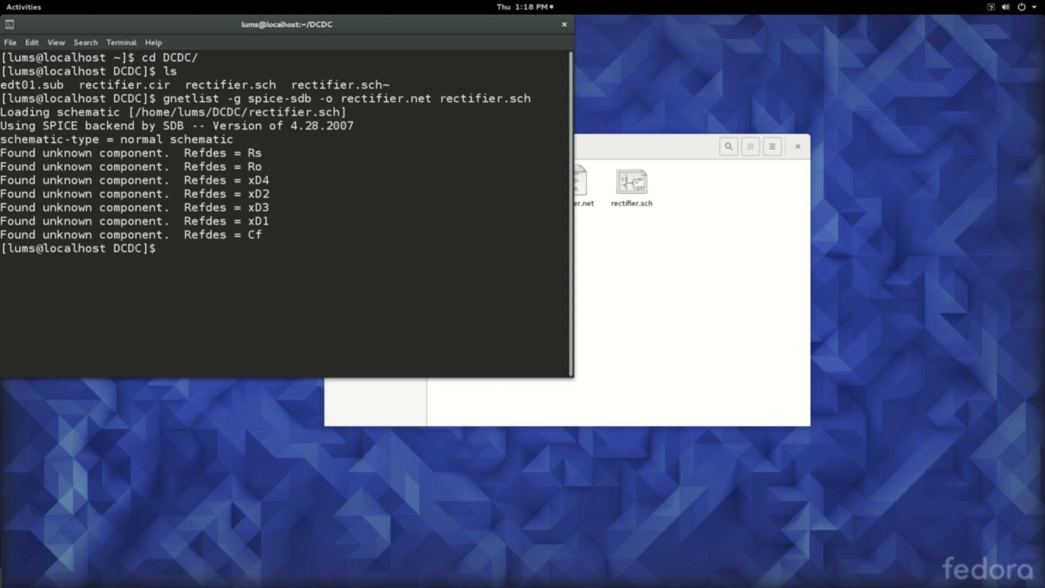
Identify the simulation files rectifier.net, rectifier.cir and edt01.sub in the DCDC folder and clear the selection
click(599, 289)
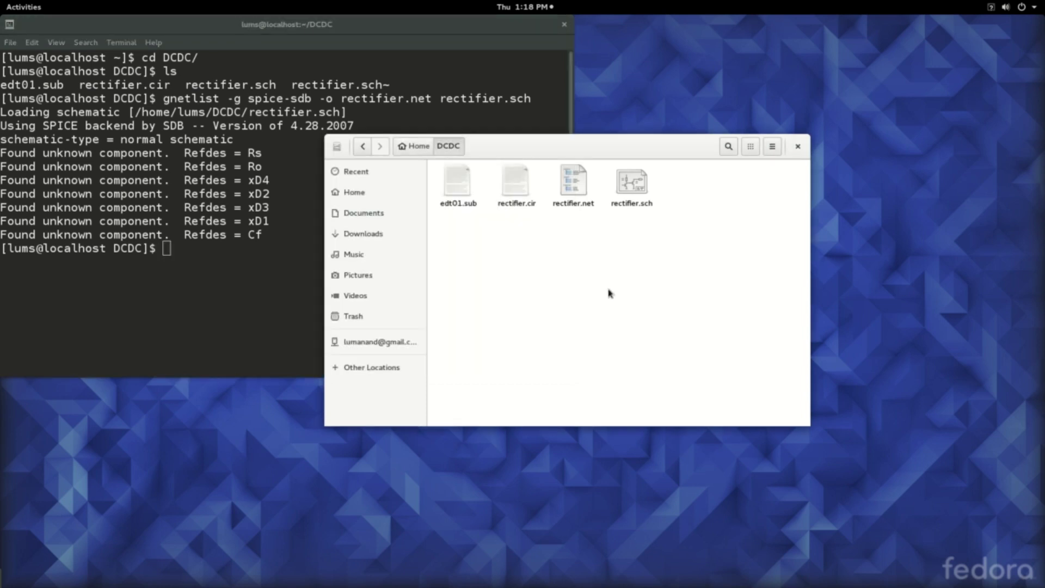
click(583, 194)
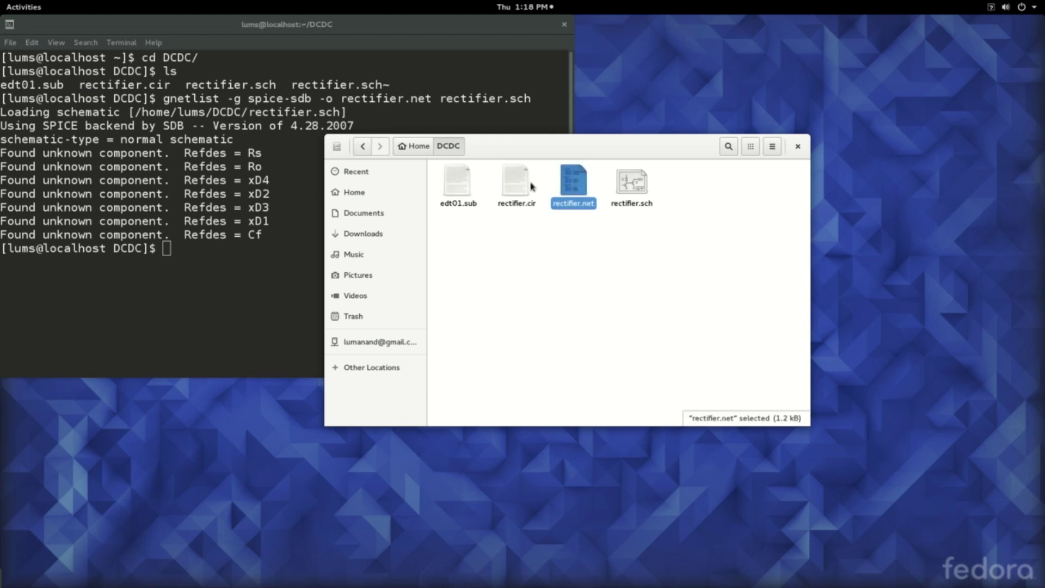
click(520, 185)
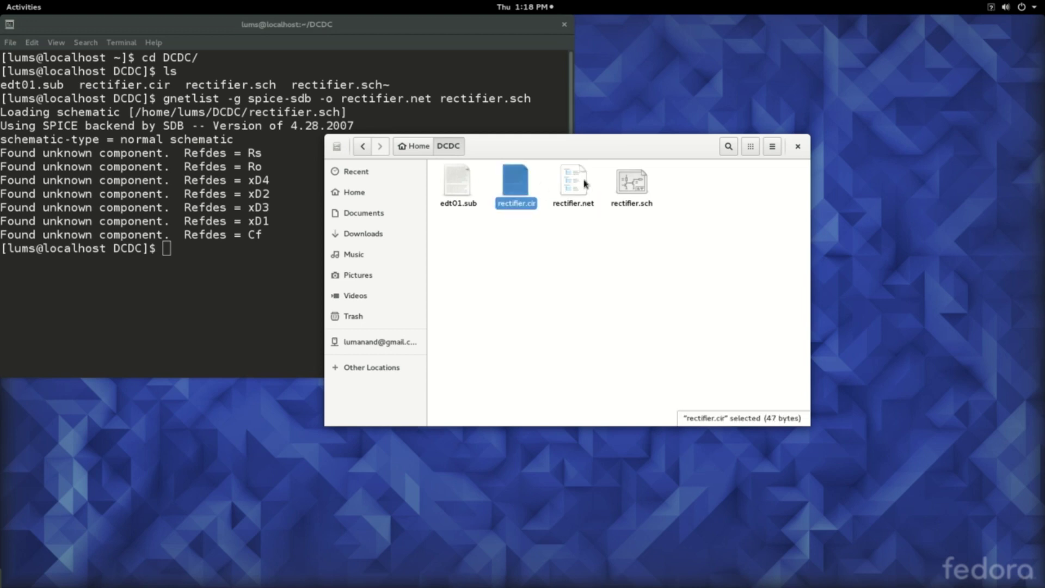
click(583, 185)
ctrl+click(516, 182)
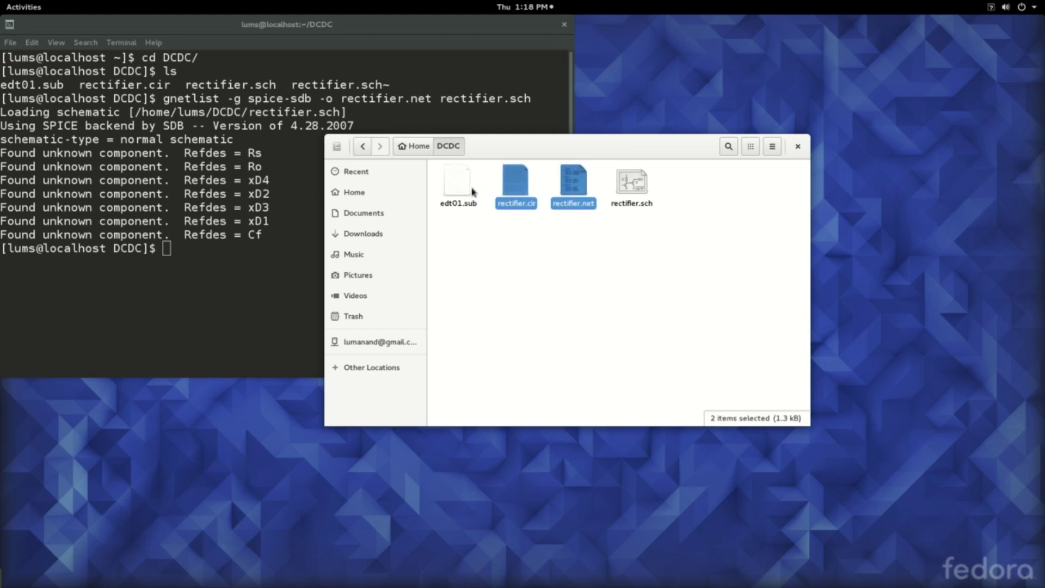
ctrl+click(471, 190)
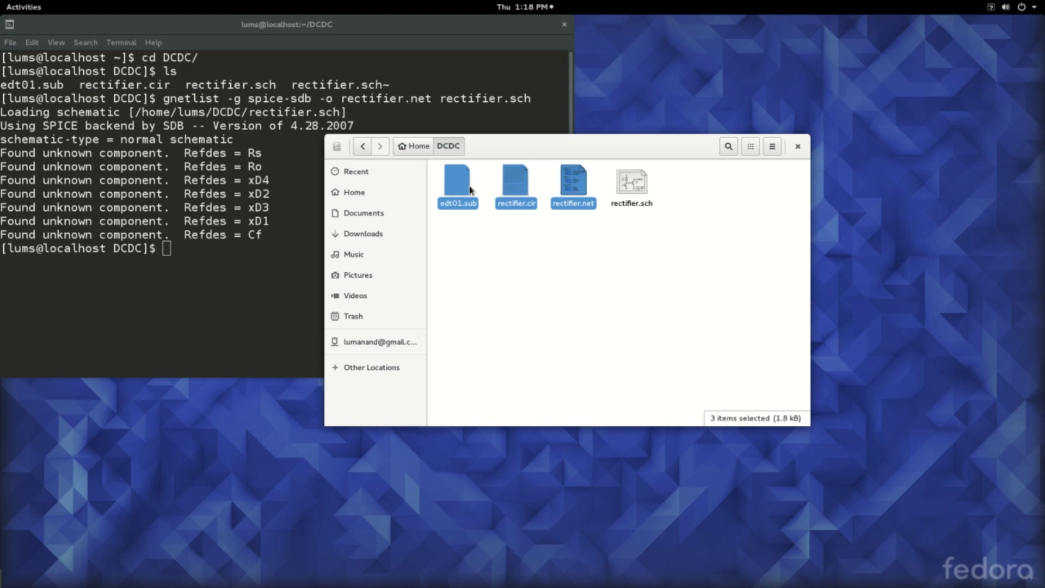
click(545, 249)
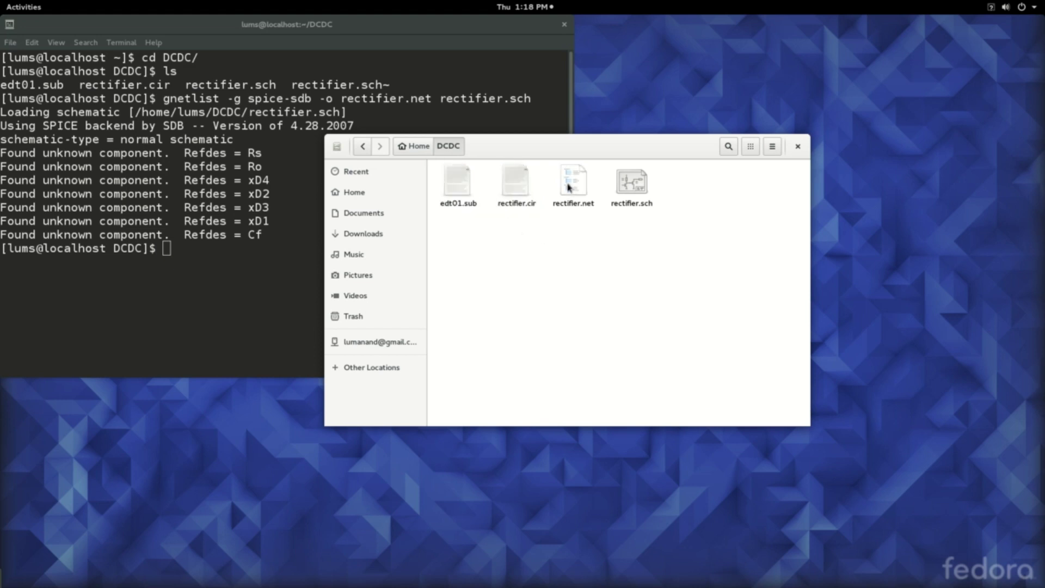
Open rectifier.net in the text editor, review the generated netlist and close it
double_click(569, 187)
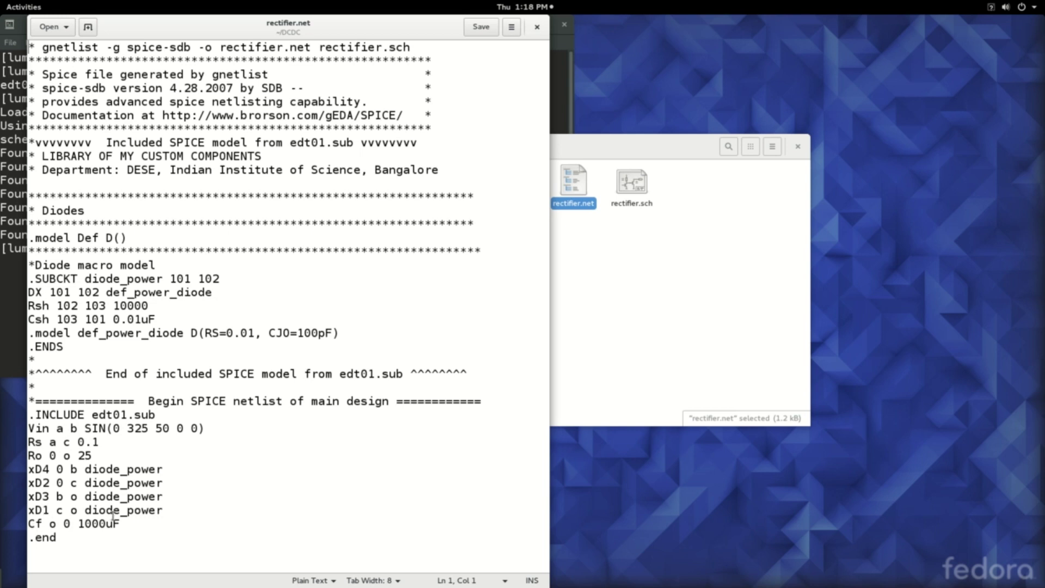
click(533, 29)
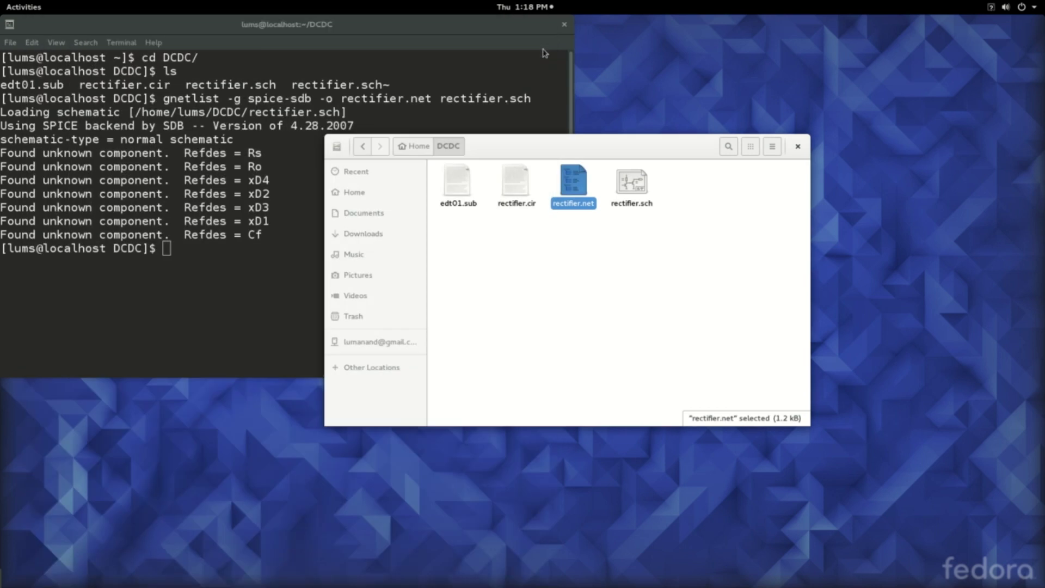
click(640, 312)
Move the file manager window clear of the terminal and write the command "ngspice rectifier.cir" at the prompt
click(163, 234)
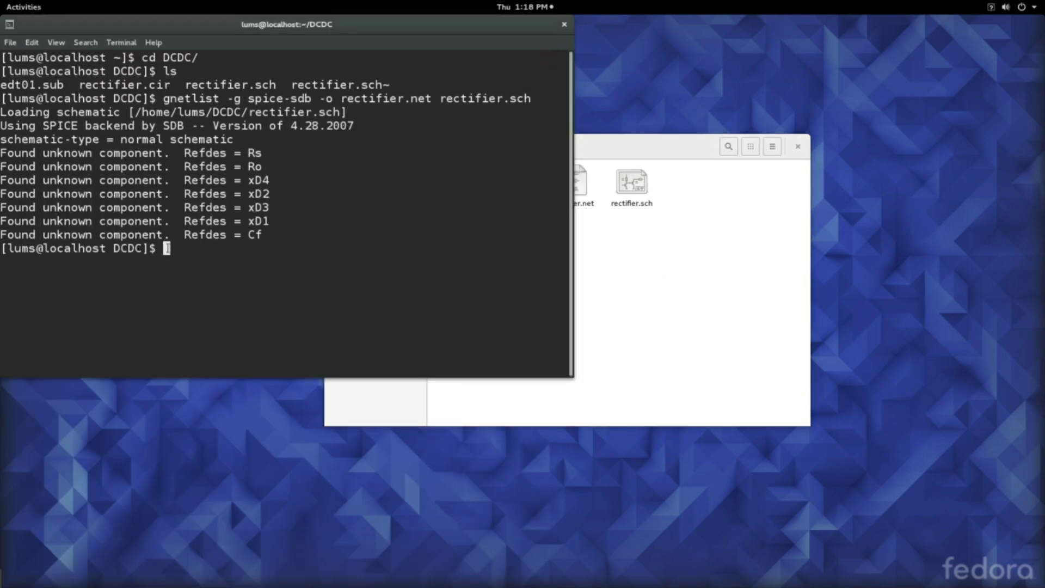
click(617, 151)
drag(582, 152, 796, 81)
click(173, 249)
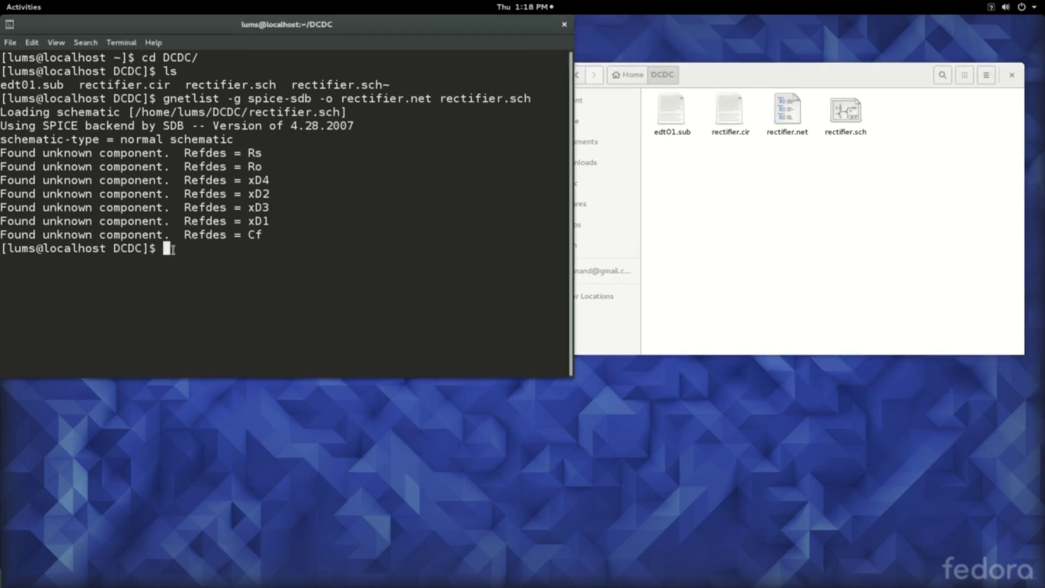
text(ngspice )
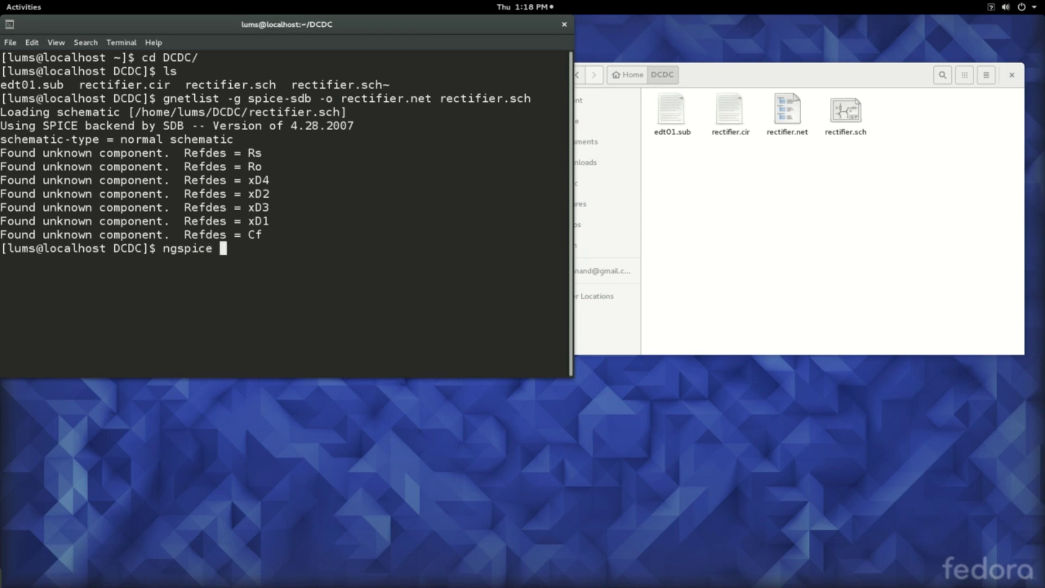
text(rectifier.cir)
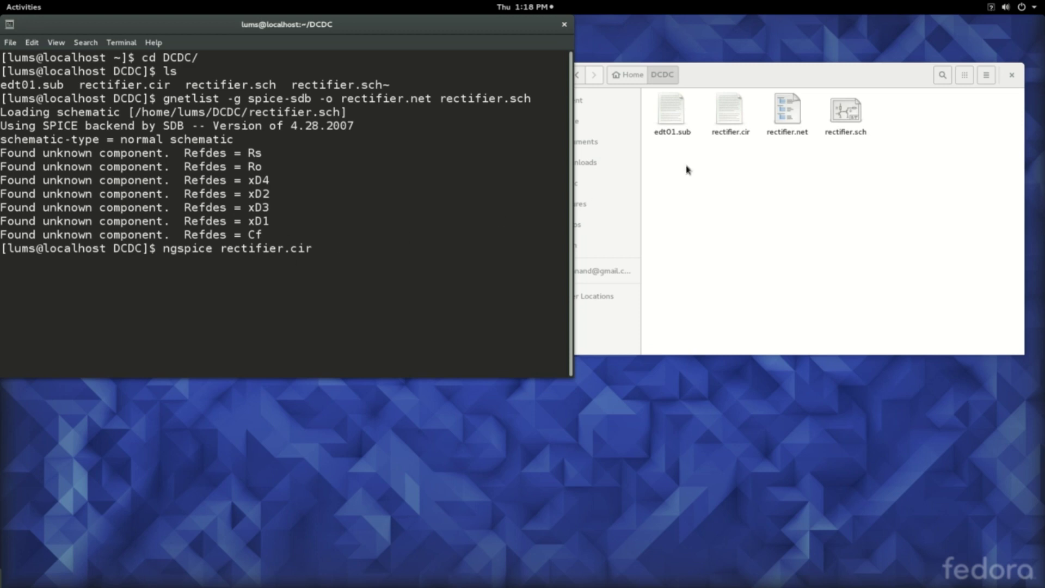
Open rectifier.cir beside the terminal, check its include reference to rectifier.net and close the file
double_click(730, 111)
drag(380, 35, 819, 74)
drag(629, 114, 533, 114)
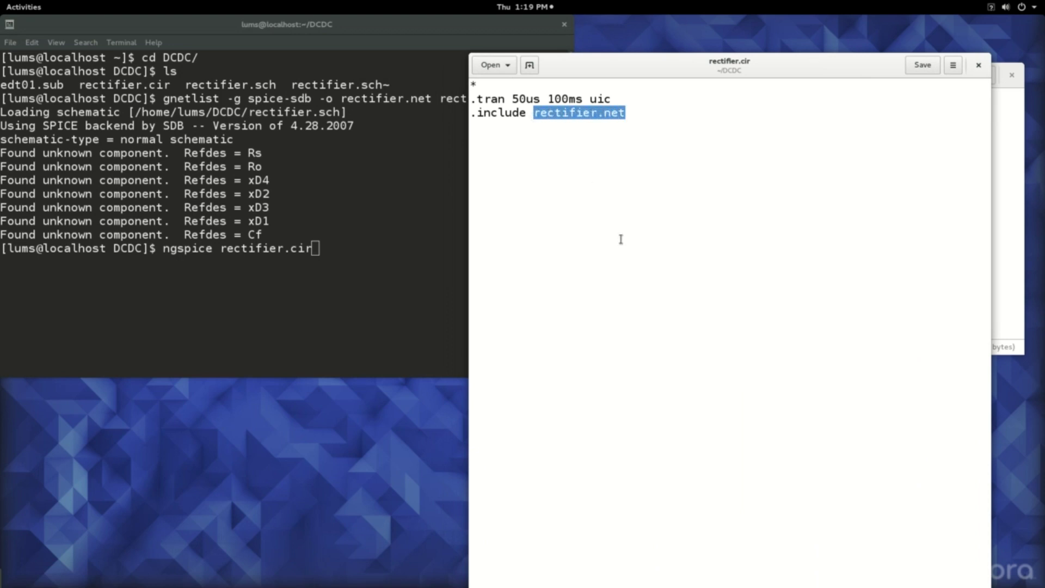
click(979, 65)
click(820, 226)
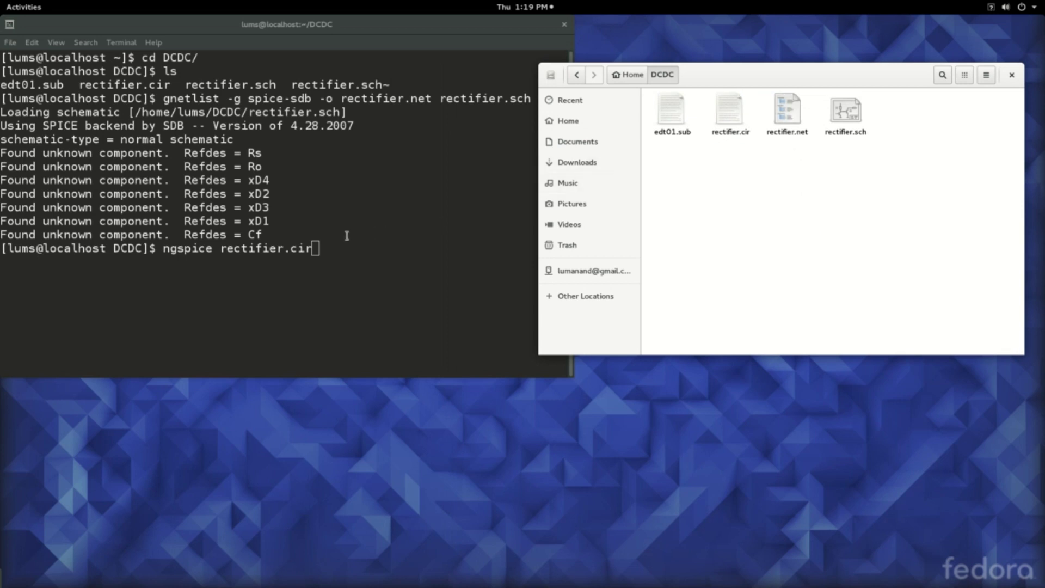
Start ngspice with the prepared rectifier.cir command and run the transient simulation
click(315, 248)
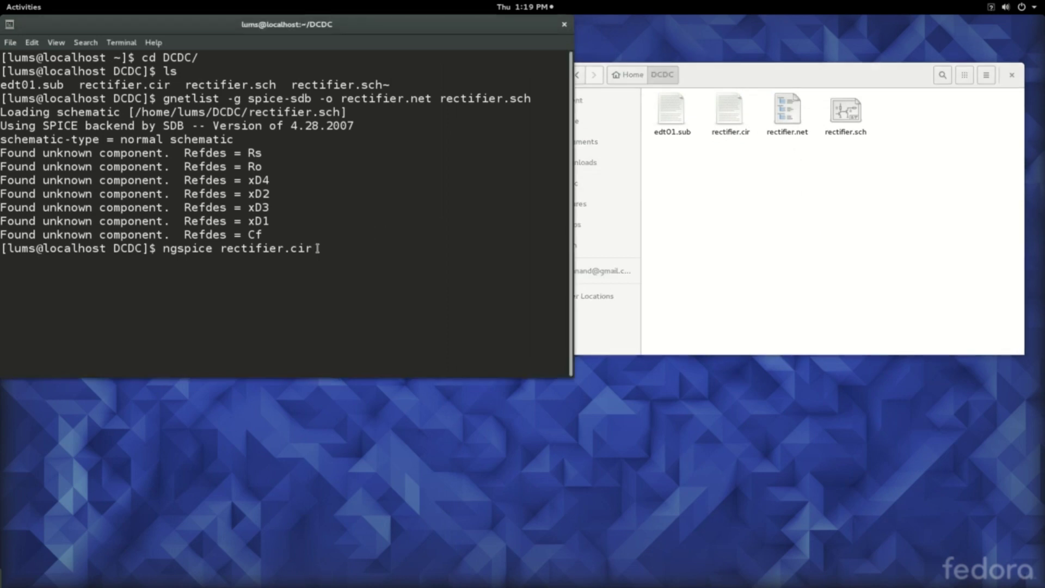
key(Return)
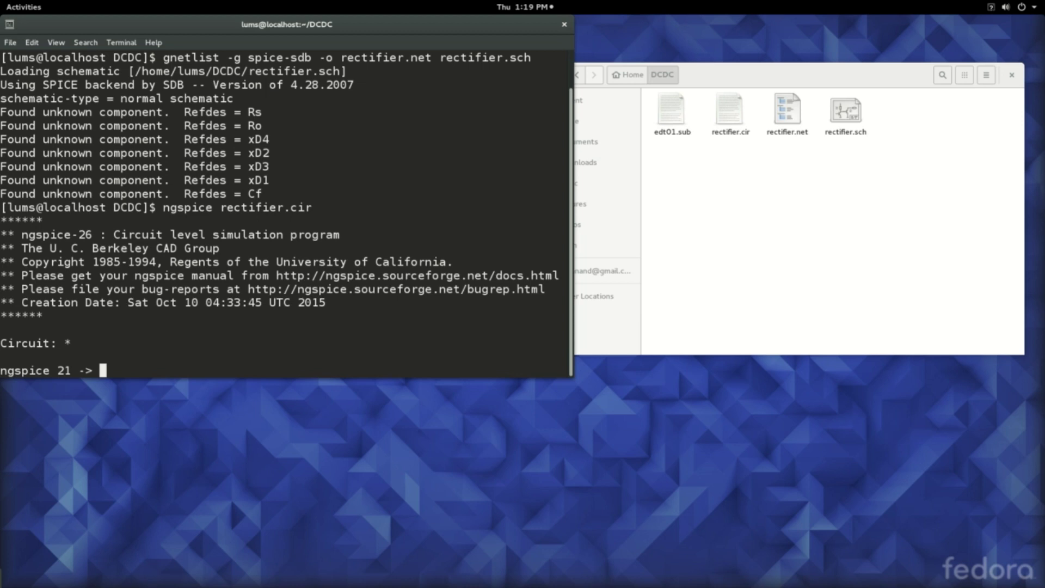
text(run)
key(Return)
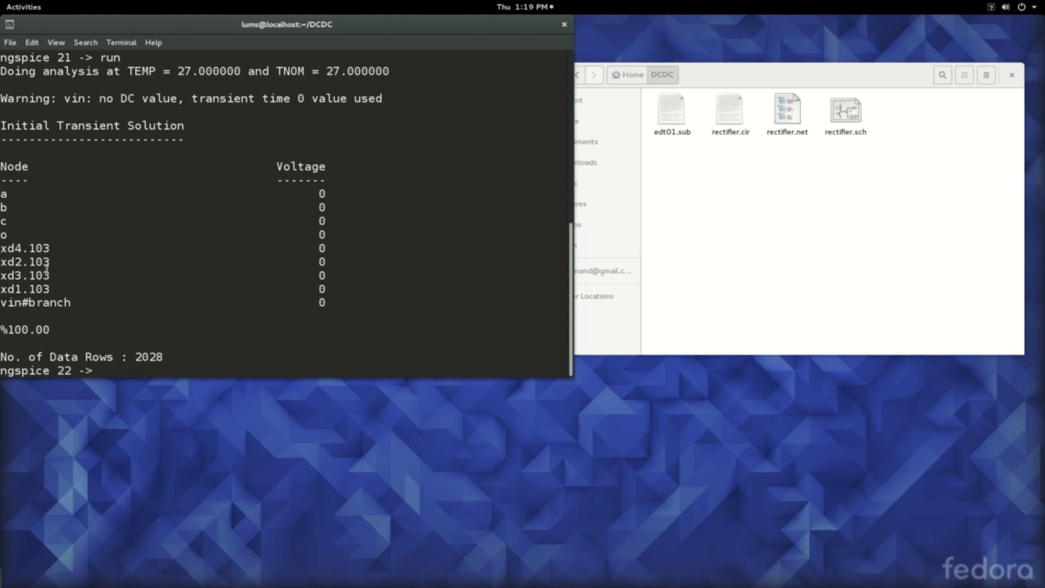
Begin a "plot" command and open rectifier.sch in gschem beside the terminal as a reference for node names
text(plot)
click(852, 112)
double_click(851, 112)
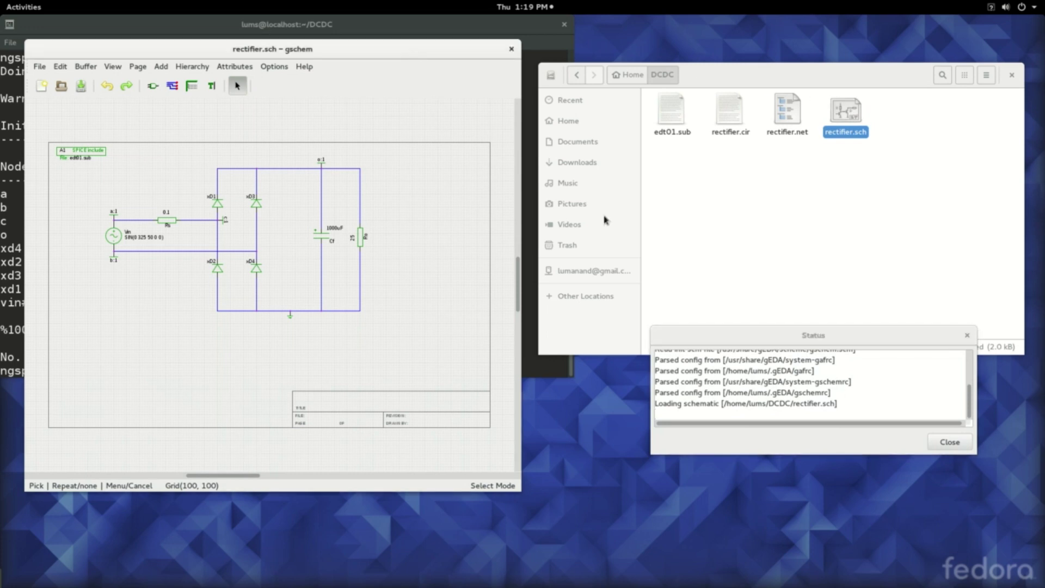
click(953, 446)
drag(394, 47, 910, 35)
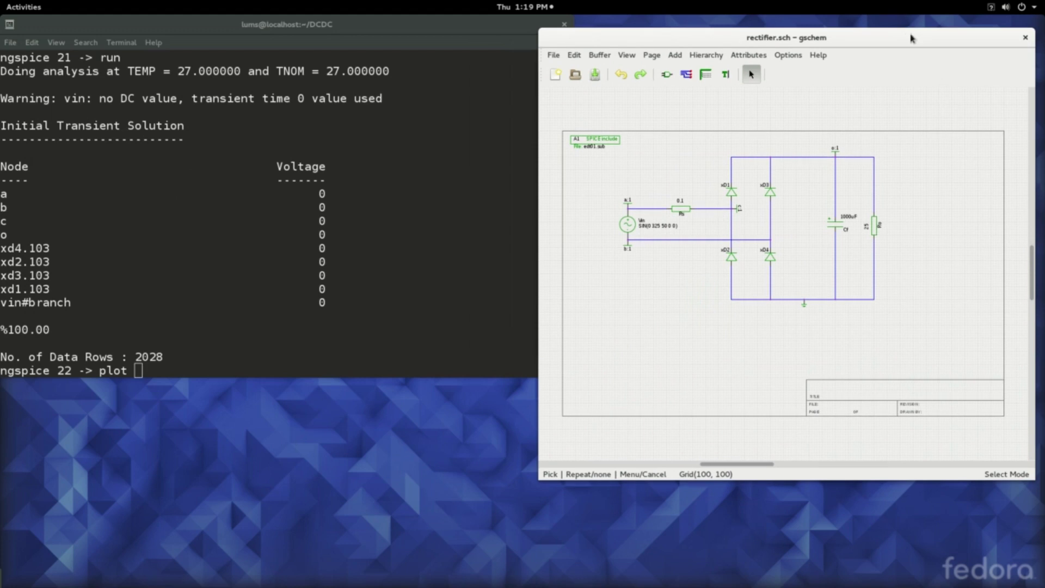
Plot the output voltage v(o), examine the waveform in a maximized window and close the plot
click(139, 368)
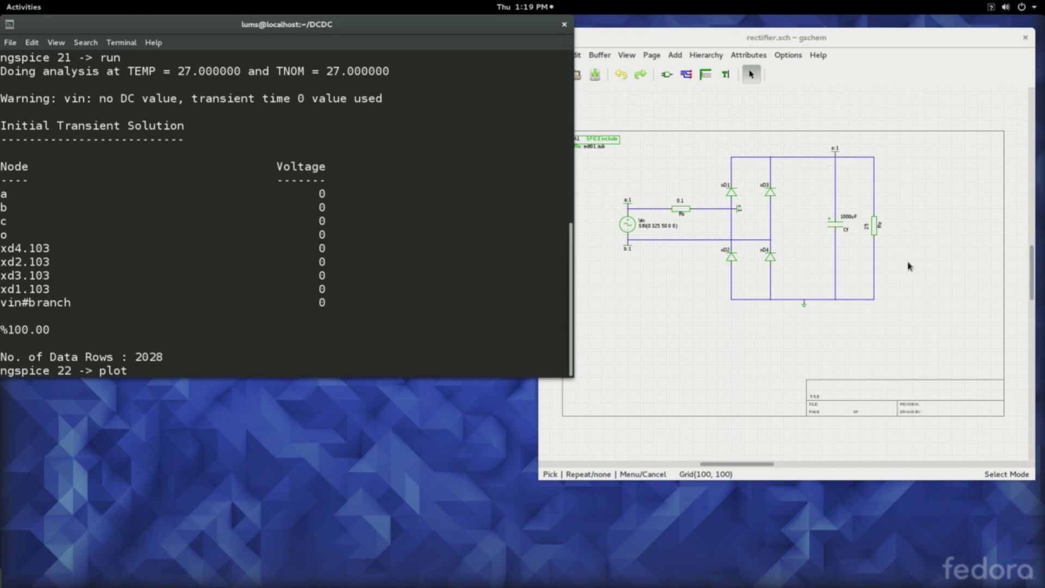
text(v(o))
key(Return)
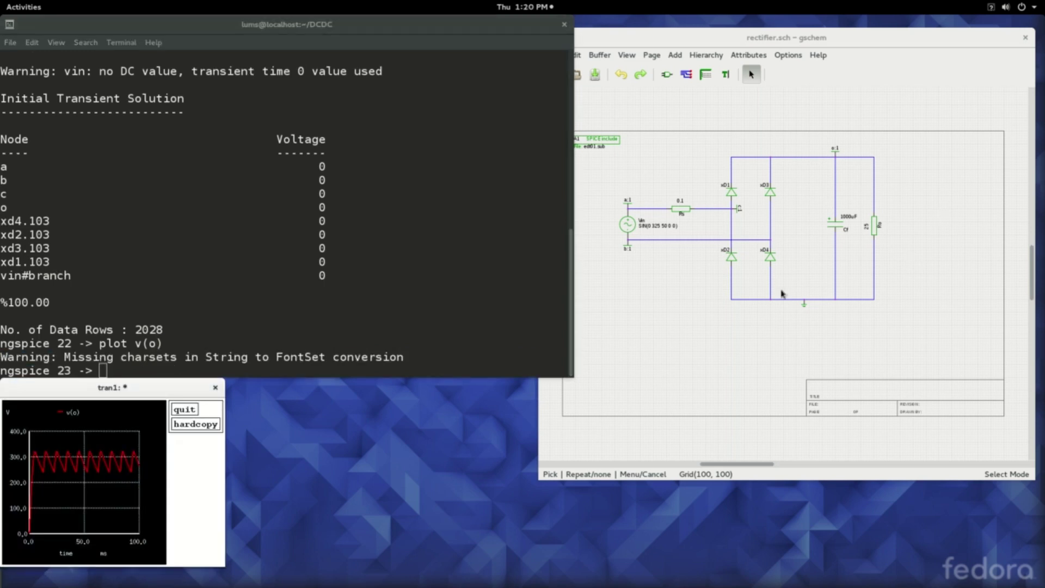
double_click(173, 390)
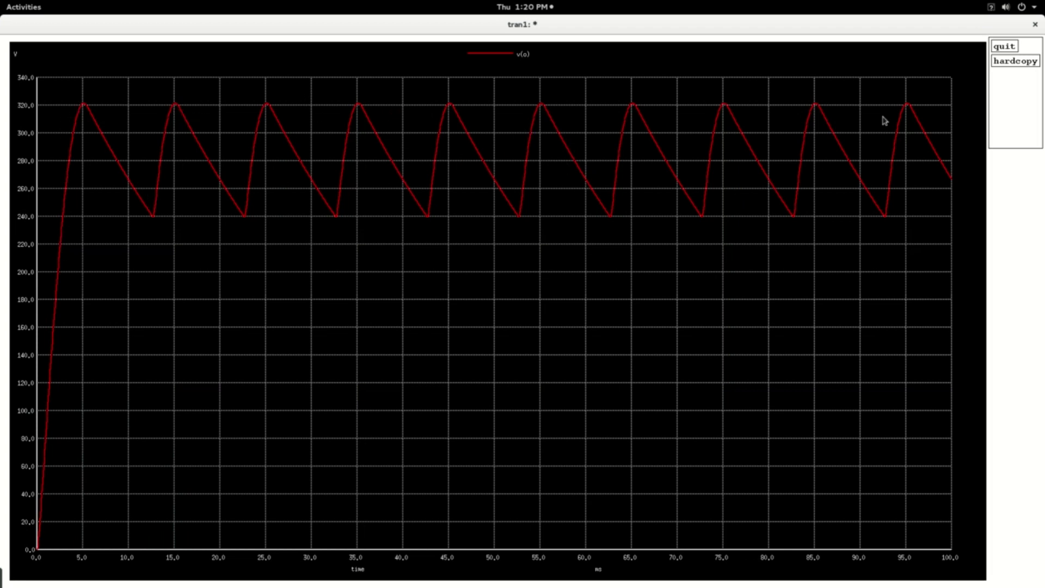
click(1035, 25)
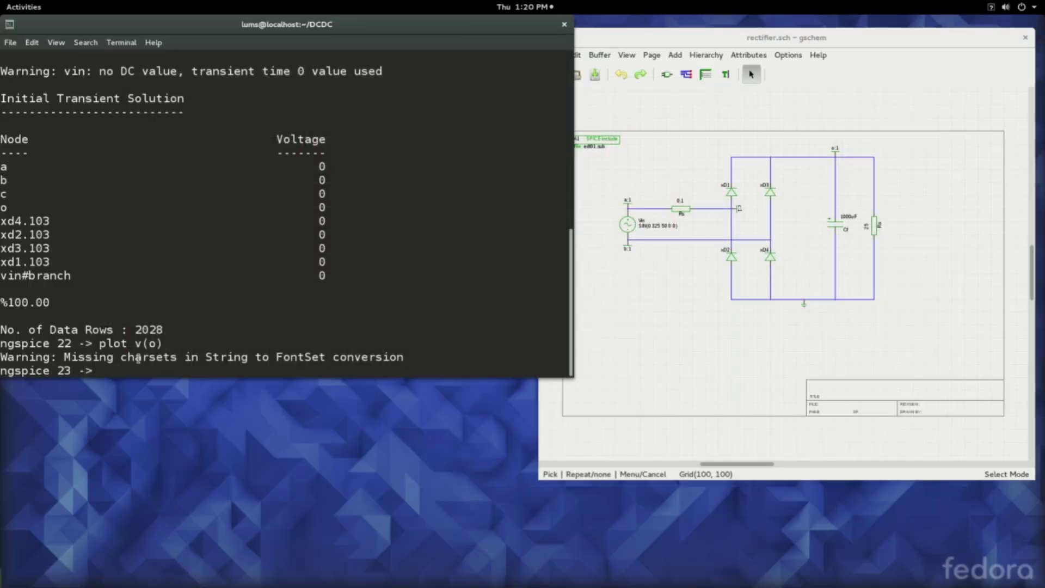
Plot the output voltage and source current together with "plot v(o) i(vin)"
text(plot v(o) i(vin))
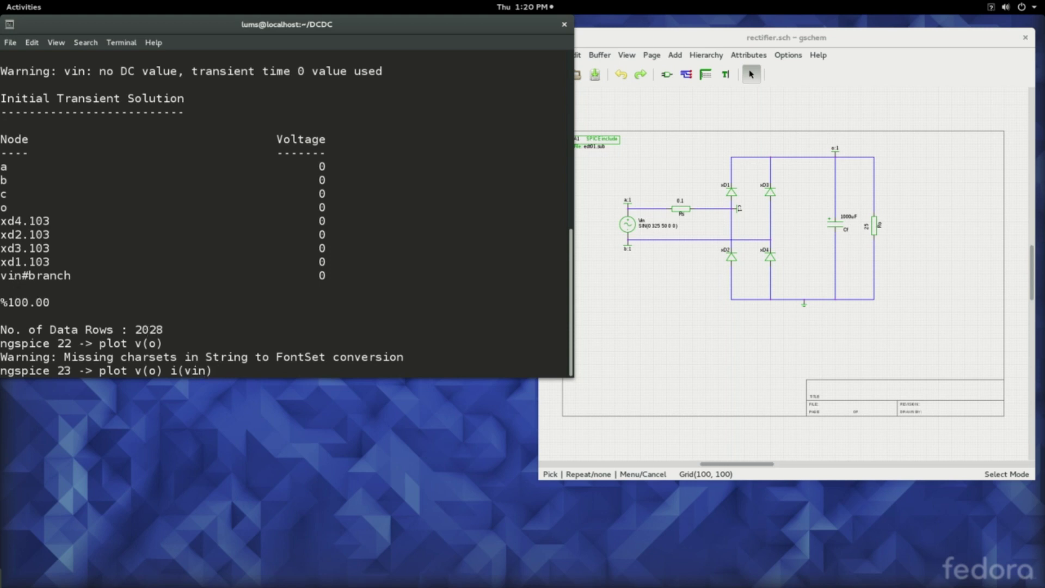
key(Return)
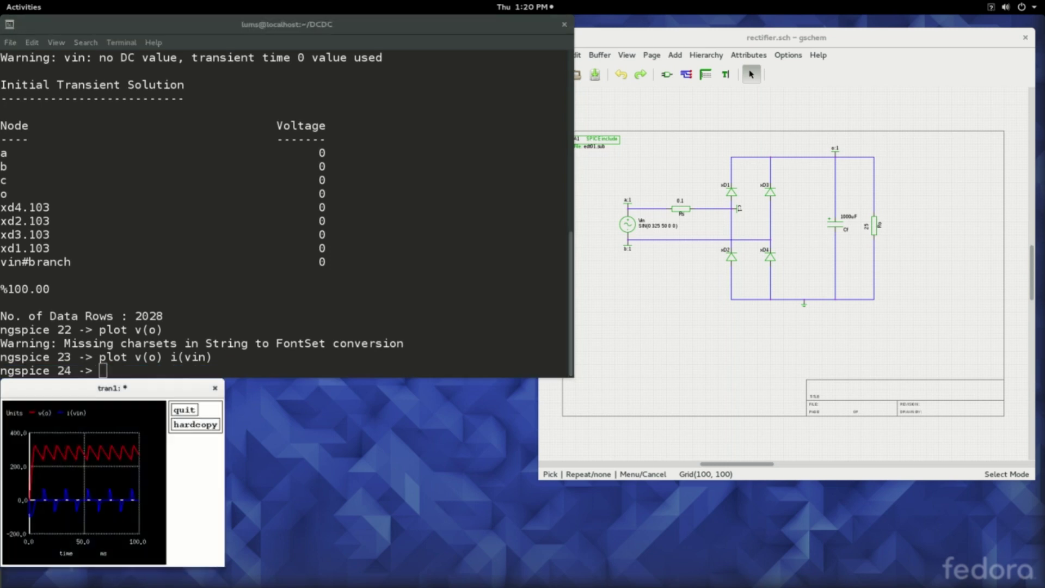
Examine the combined v(o) and i(vin) waveforms in a maximized plot window and close the plot
double_click(147, 387)
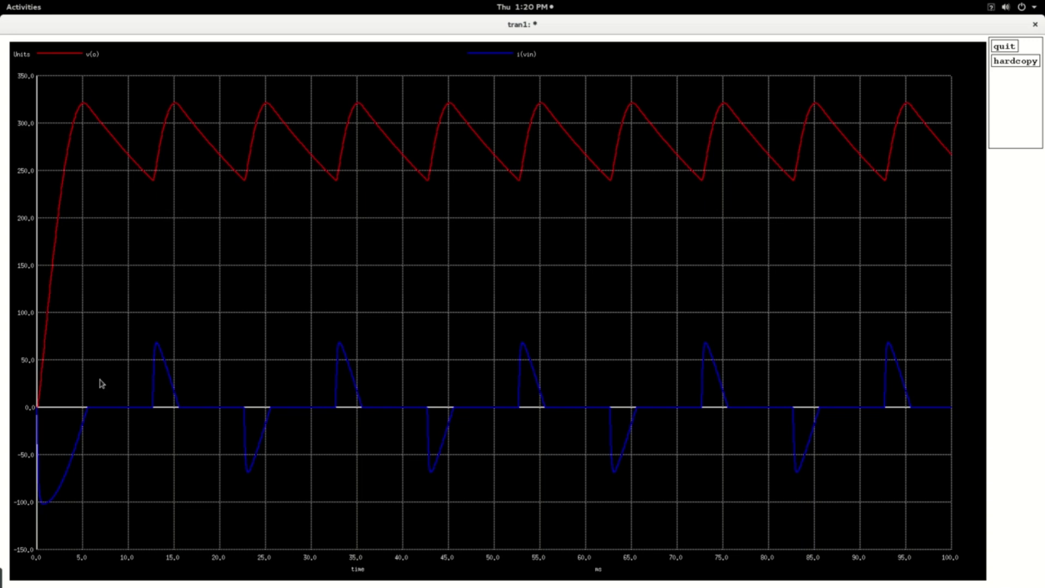
click(1035, 24)
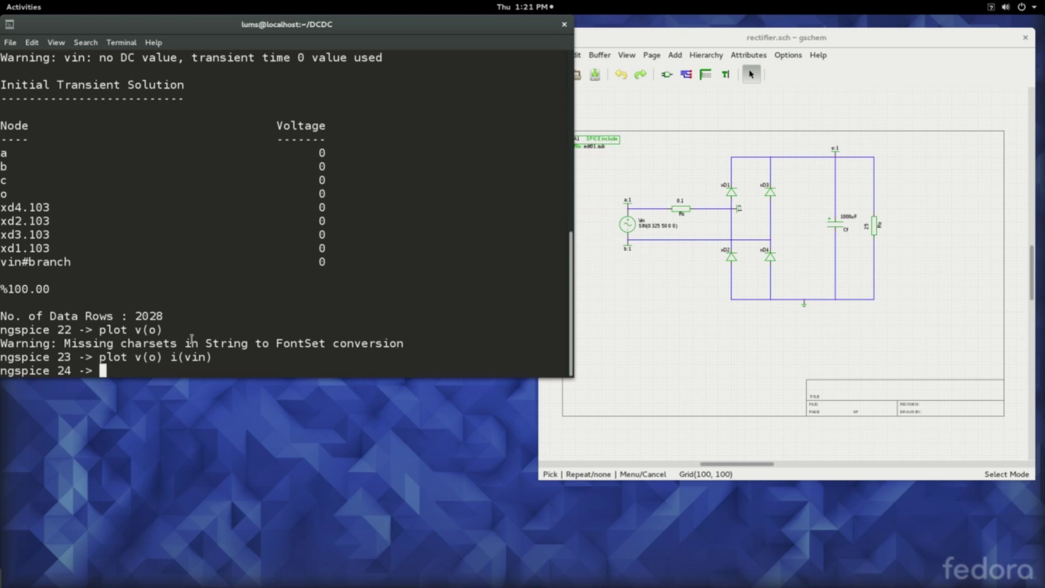
Try to plot the output voltage with the inverted source current using "plot v(o) -i(vin)", and close the plot
text(plot v(o) )
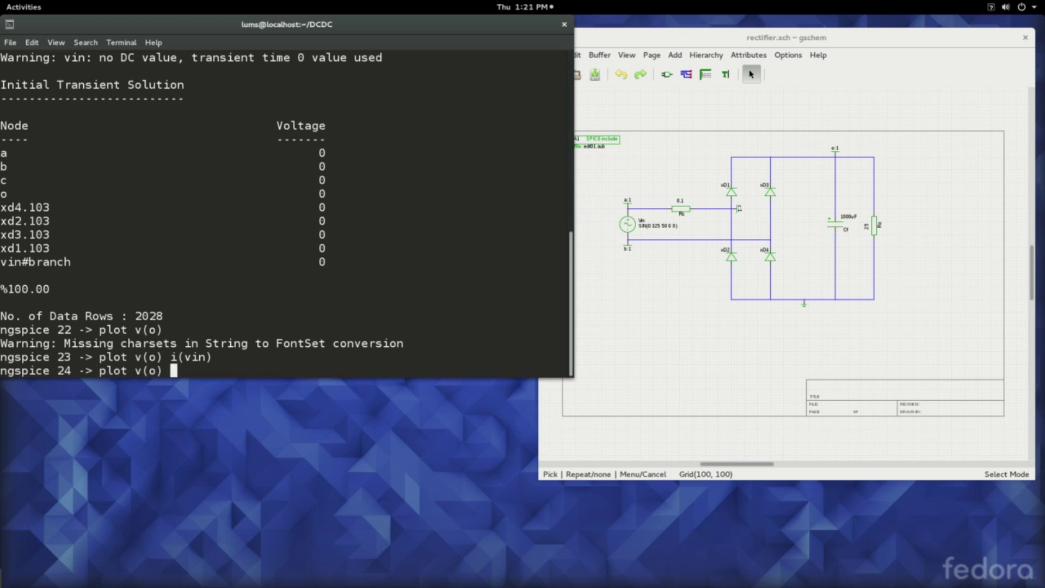
text(-i(vin))
key(Return)
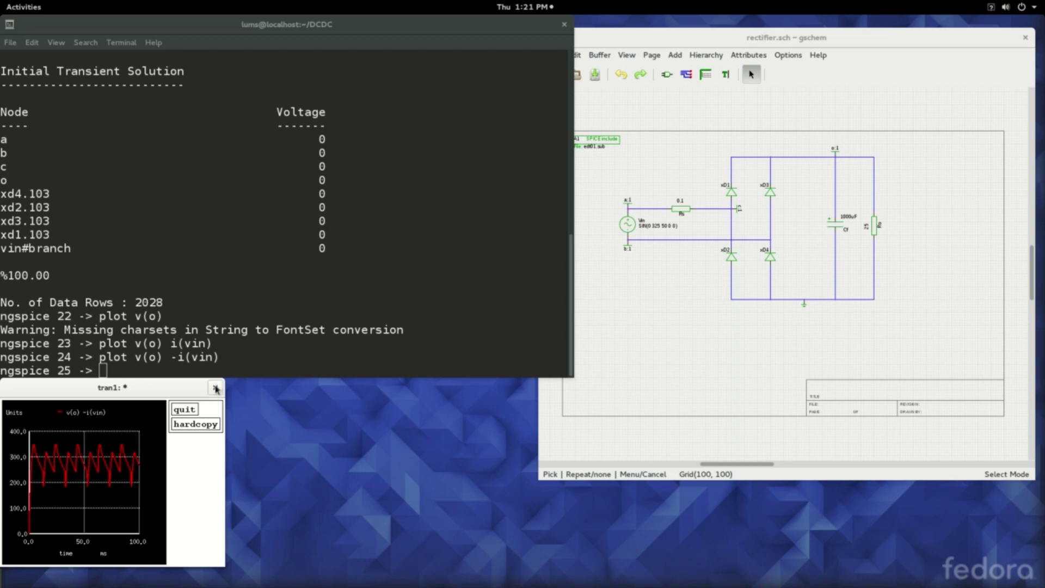
click(215, 388)
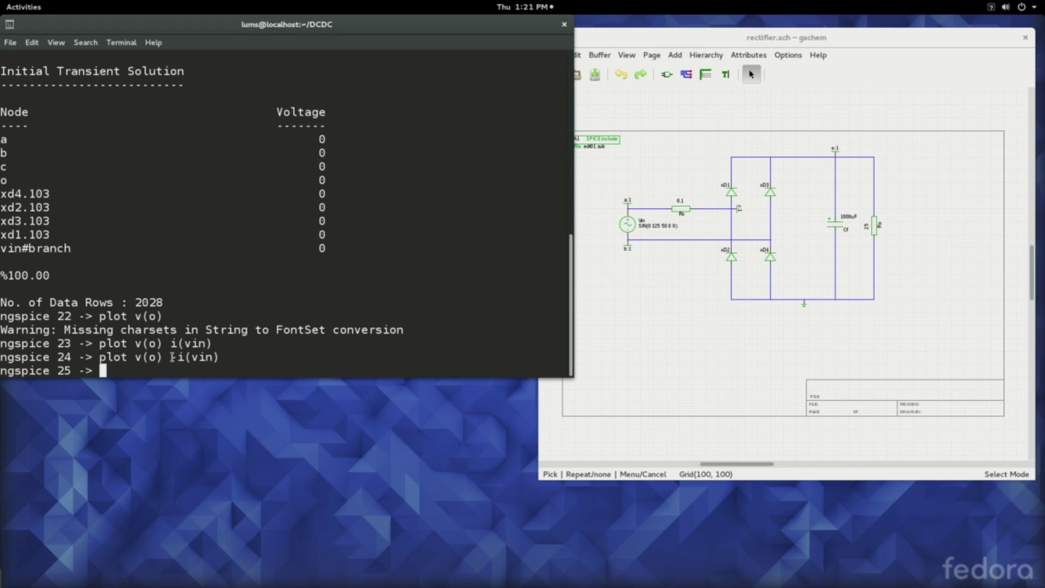
Plot the output voltage and inverted source current with "plot v(o) 0-i(vin)", examine the waveforms in a maximized window and close it
key(Up)
key(Left)
key(Left)
key(Left)
key(Left)
key(Left)
key(Left)
key(Left)
text(0)
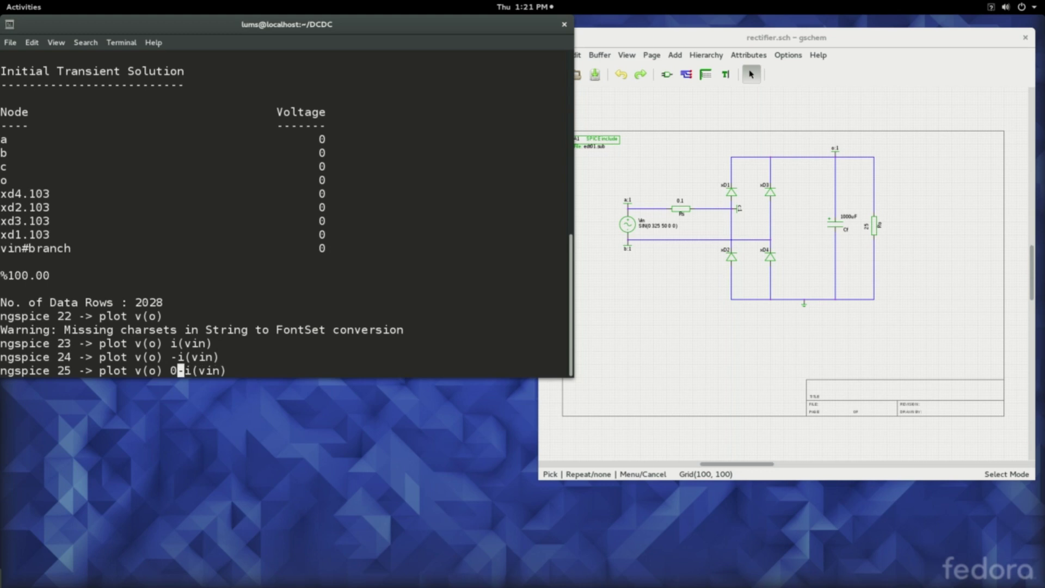
key(Return)
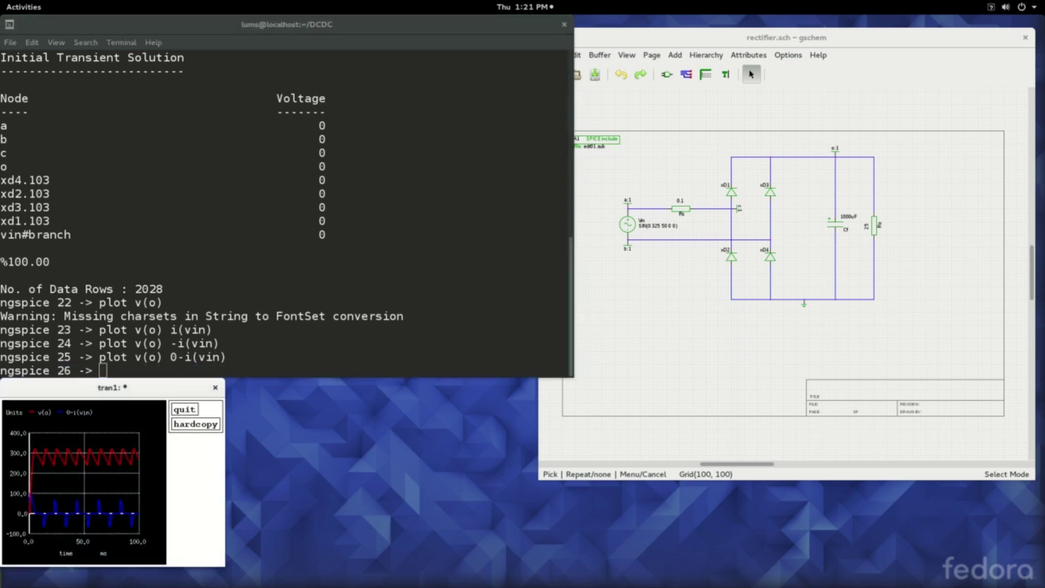
double_click(139, 390)
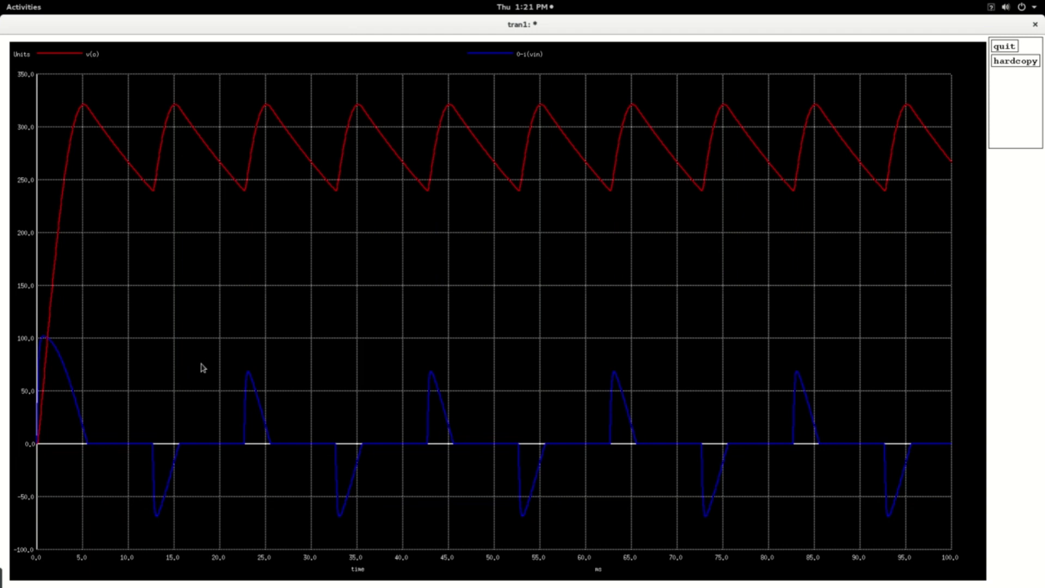
click(1035, 25)
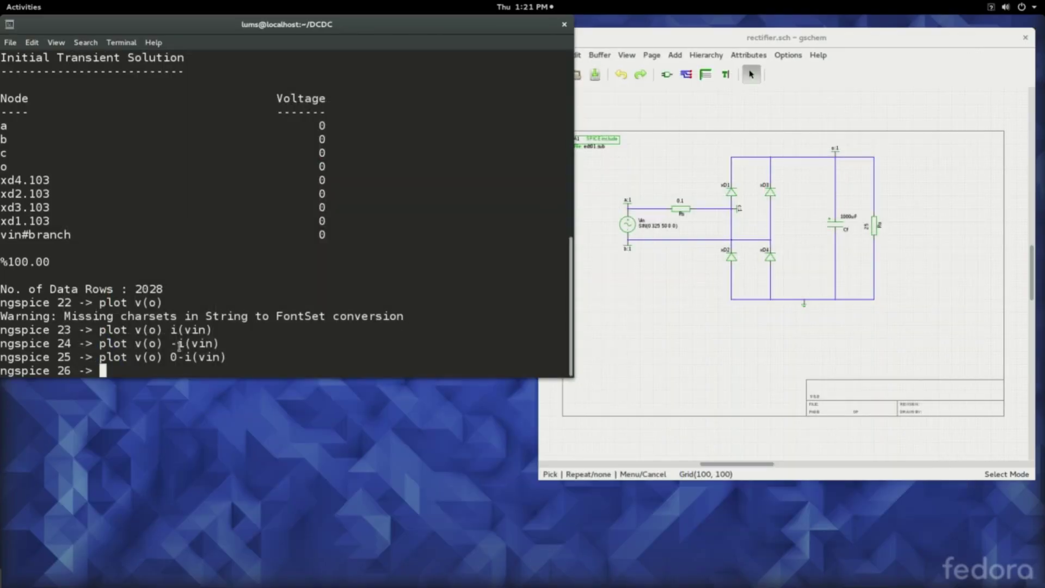
Quit ngspice and restart it from the shell with "ngspice rectifier.cir"
text(quit)
key(Return)
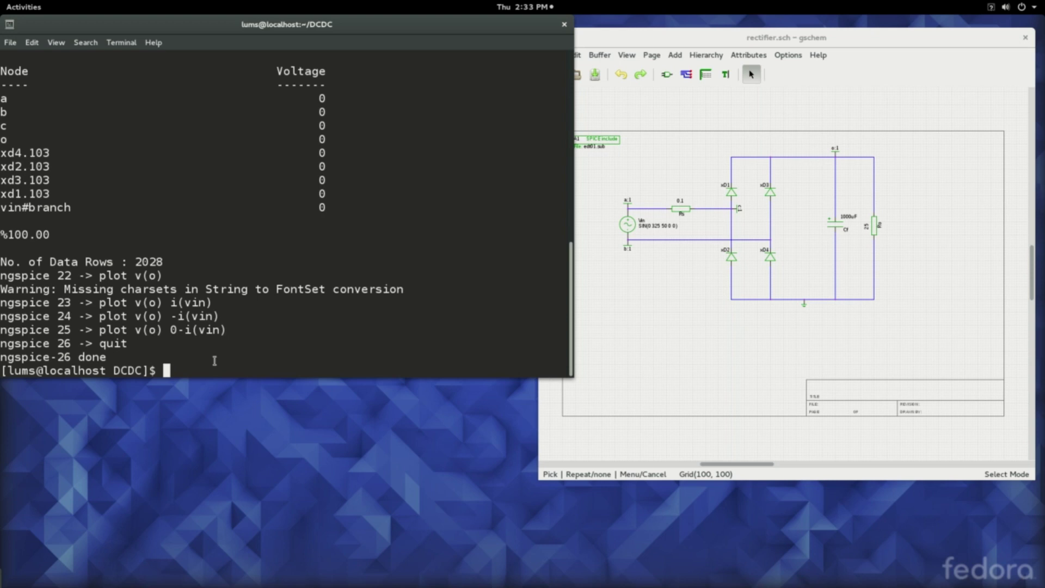
text(ngspice rectifer.cir)
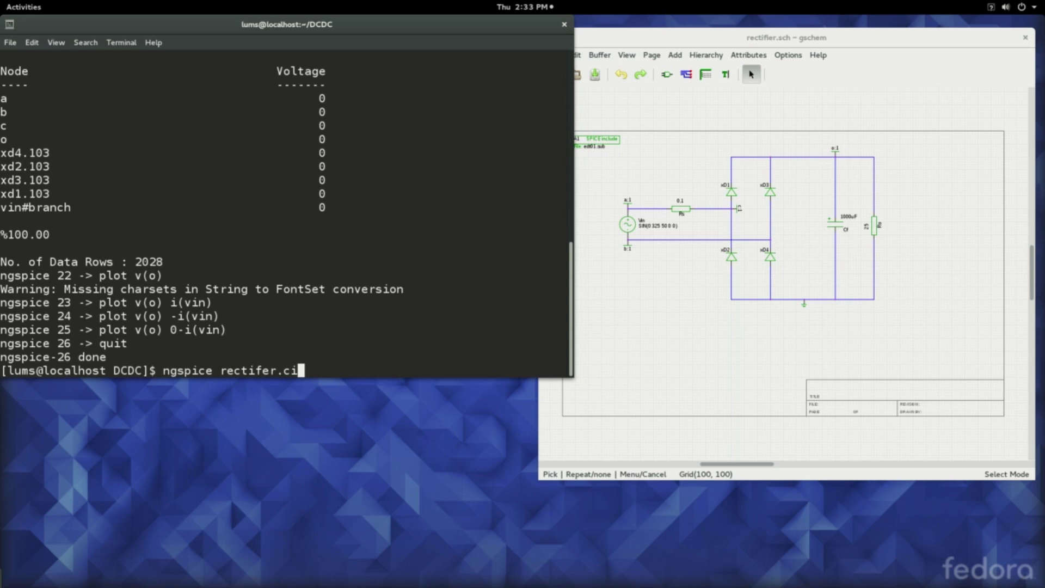
key(BackSpace)
key(BackSpace)
key(BackSpace)
key(BackSpace)
key(BackSpace)
key(BackSpace)
text(ier.cir)
key(Return)
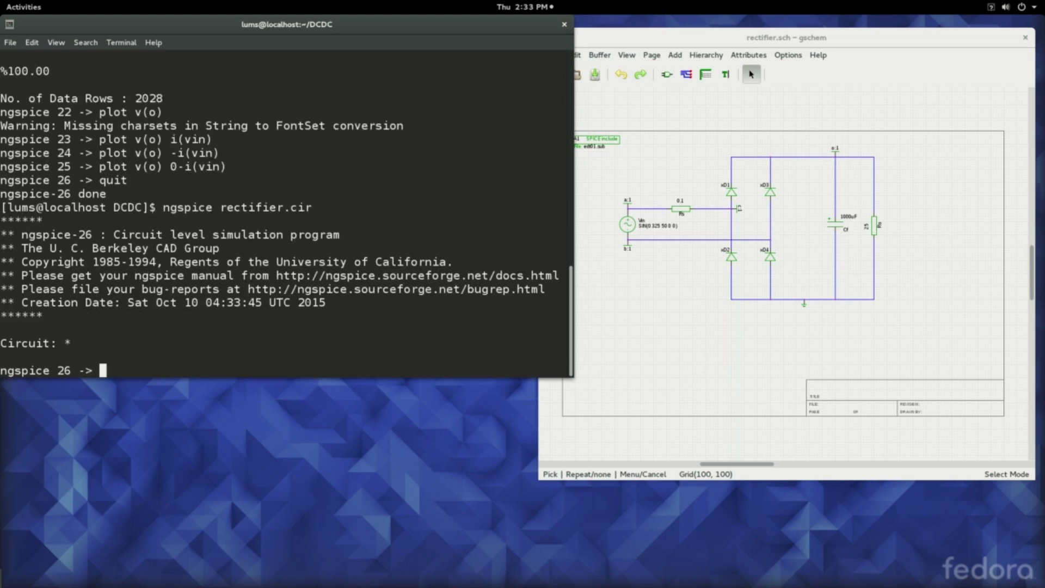
Run the transient simulation and plot the output voltage v(o) in a maximized window
text(run)
key(Return)
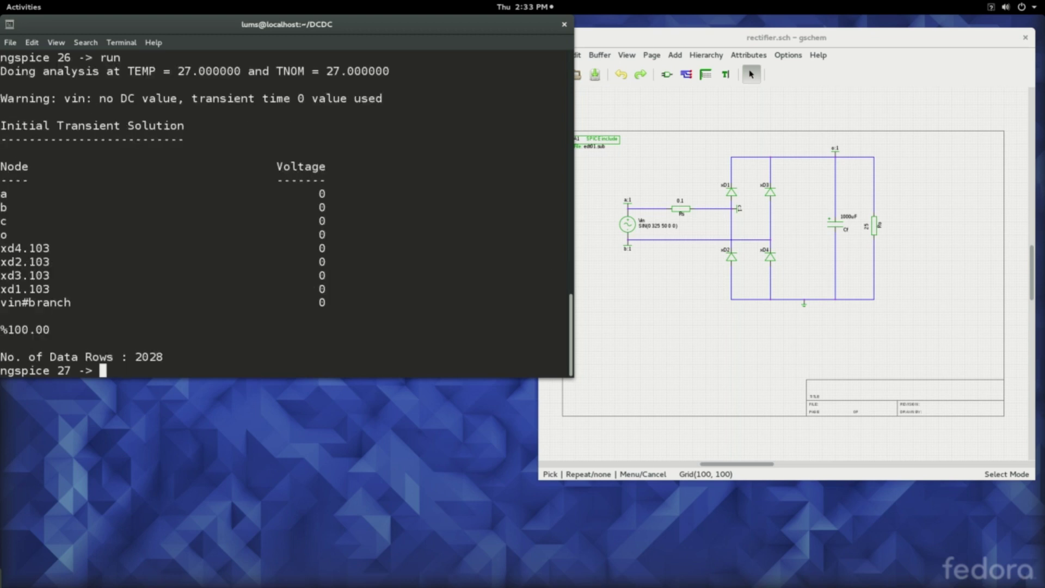
text(plot v(o))
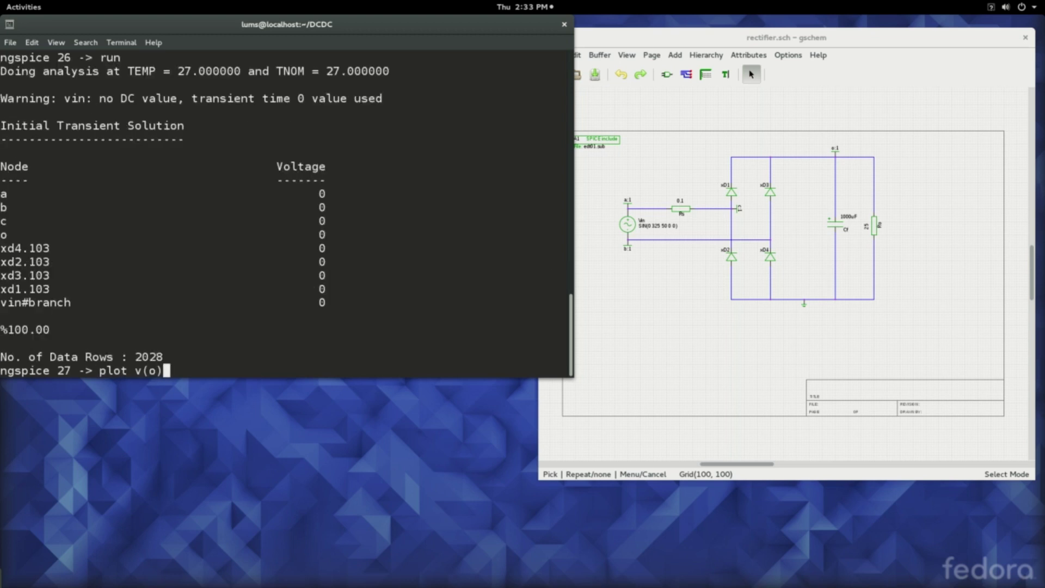
key(Return)
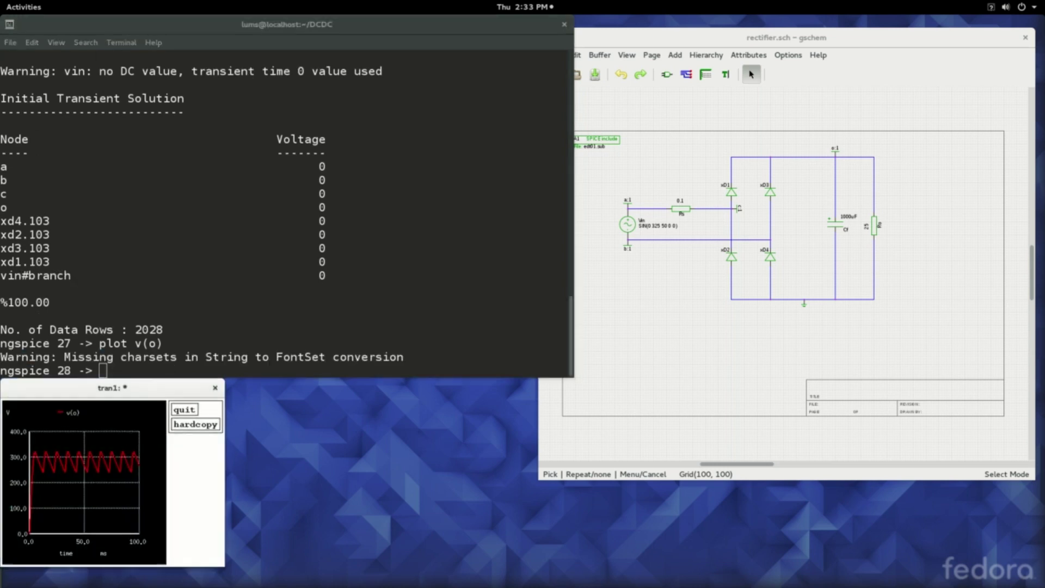
double_click(183, 384)
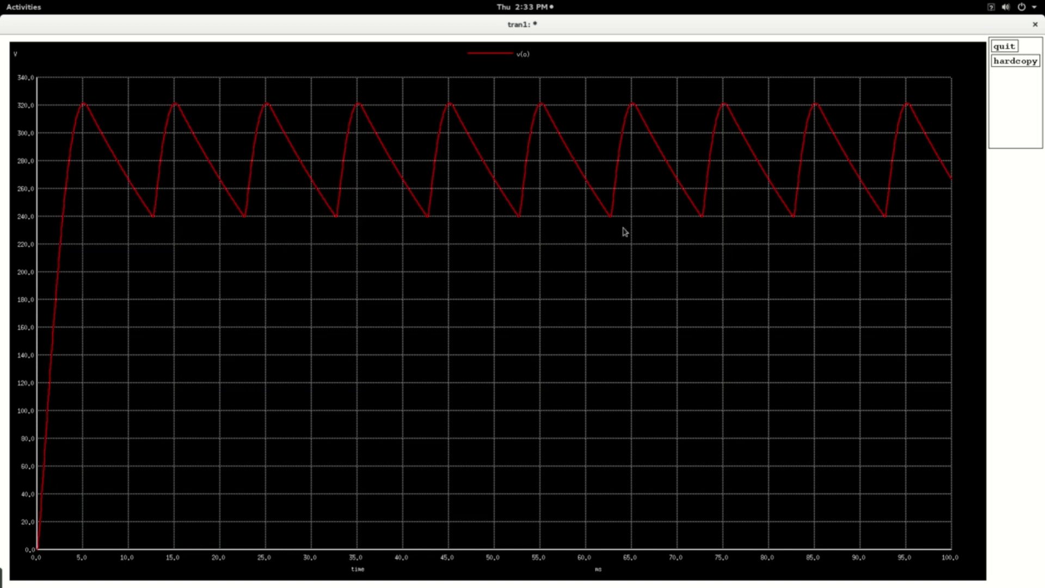
Zoom into the v(o) waveform between about 40 and 55 ms in an enlarged separate plot, and close both plot windows
drag(416, 95, 534, 234)
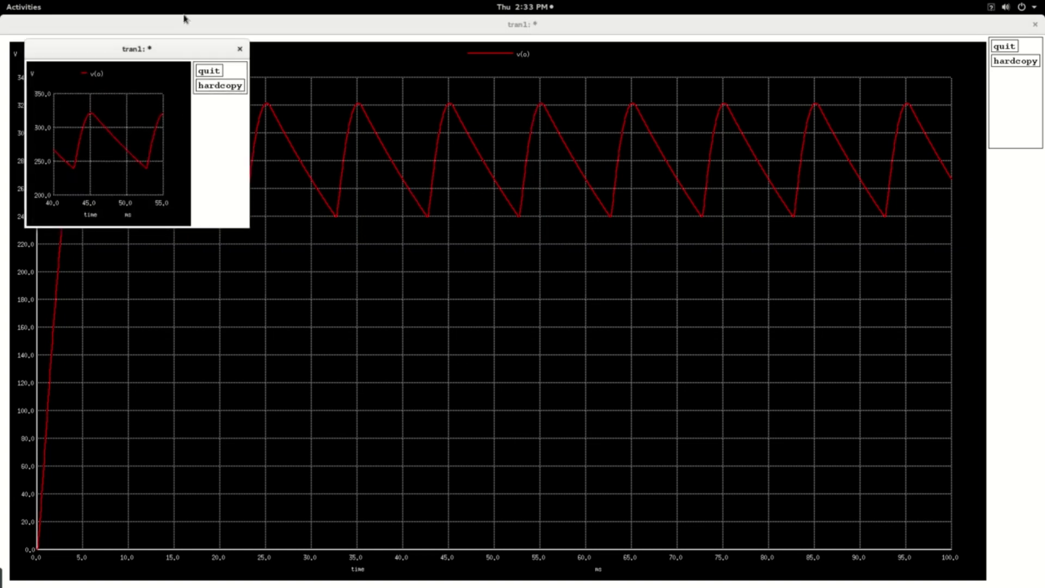
drag(246, 229, 612, 418)
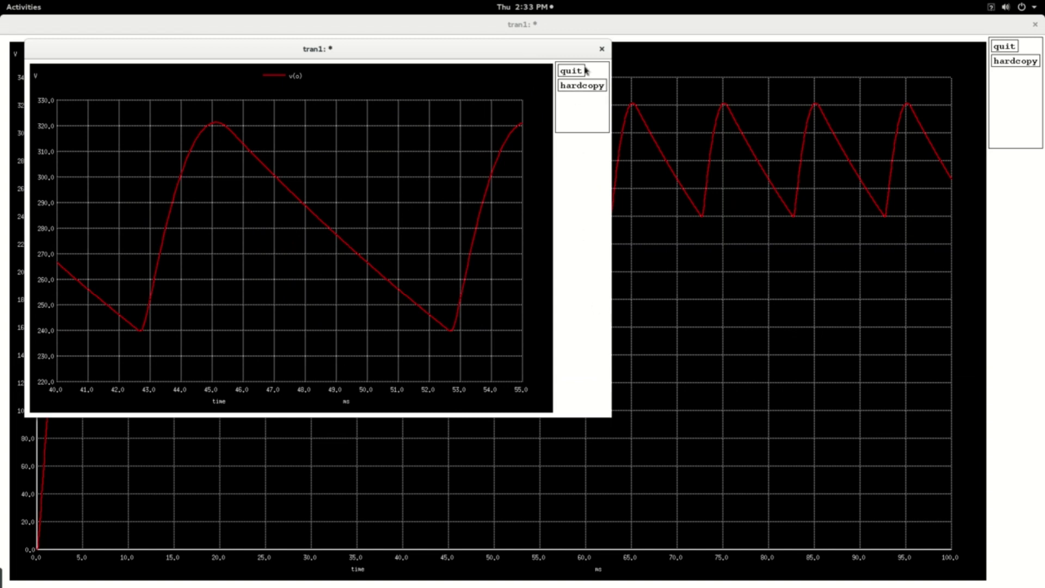
click(602, 50)
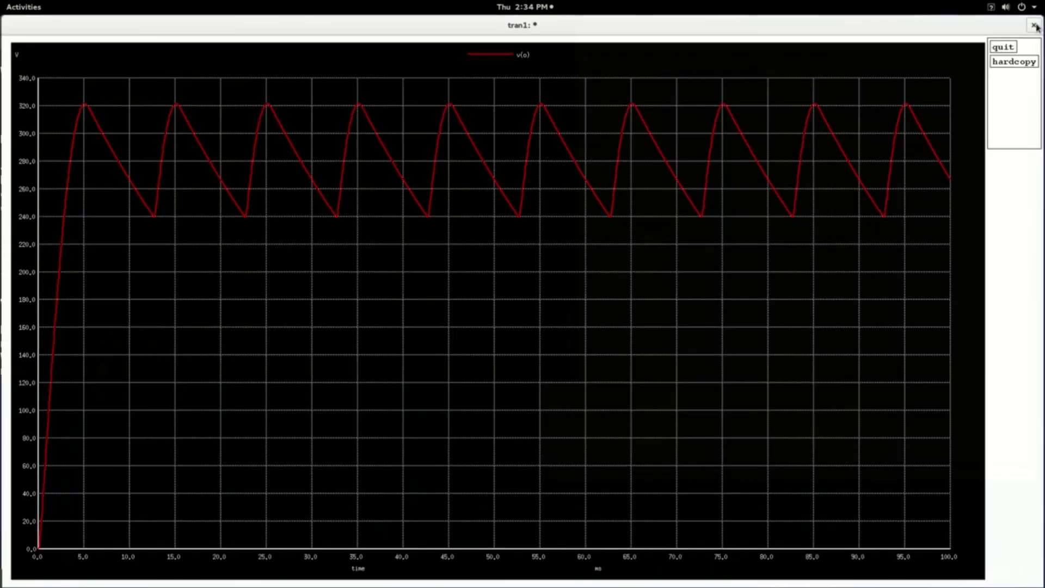
click(1037, 25)
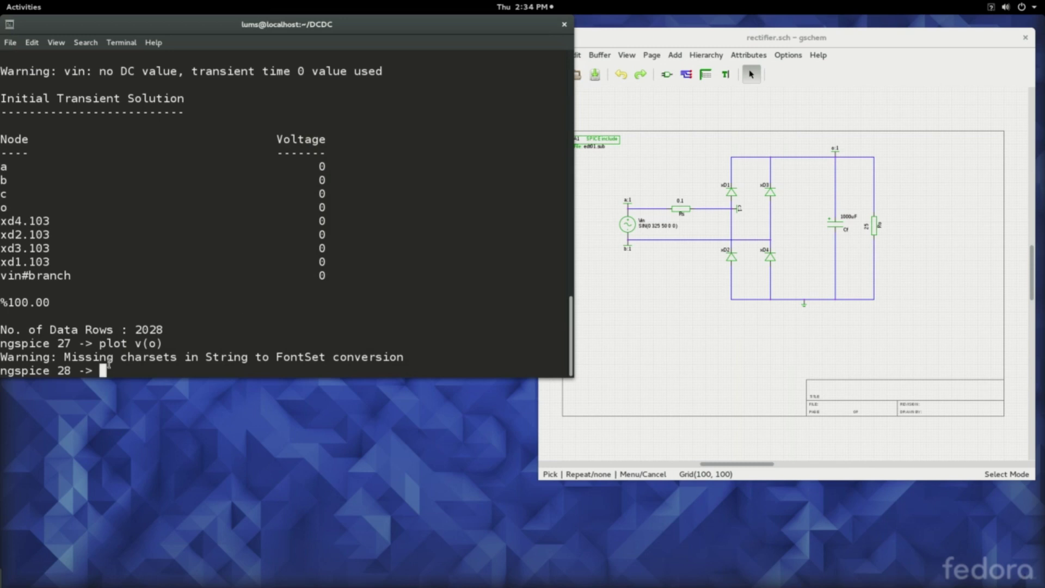
Quit ngspice and close the rectifier.sch schematic window
text(quit)
key(Return)
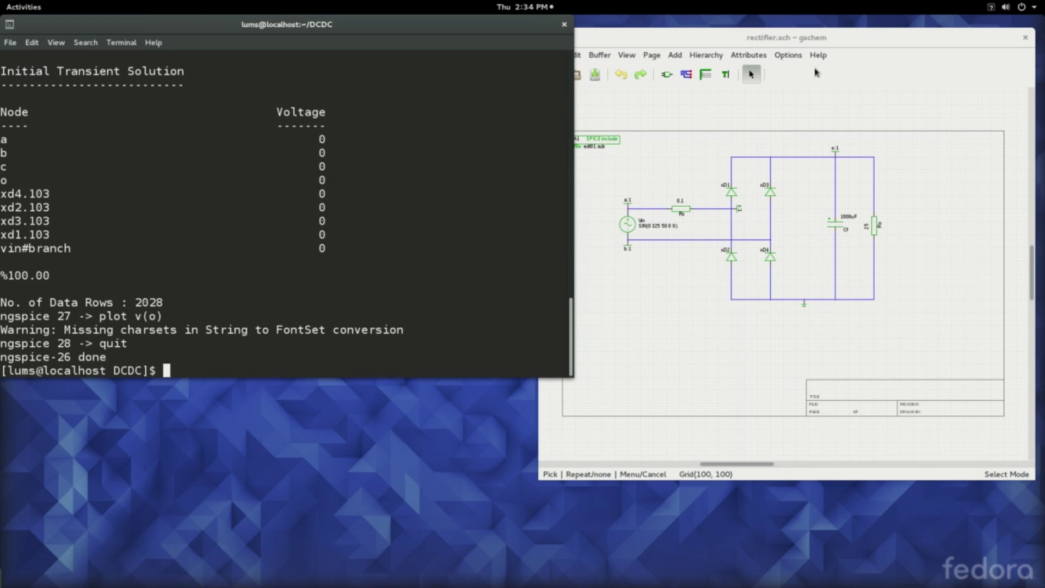
click(990, 39)
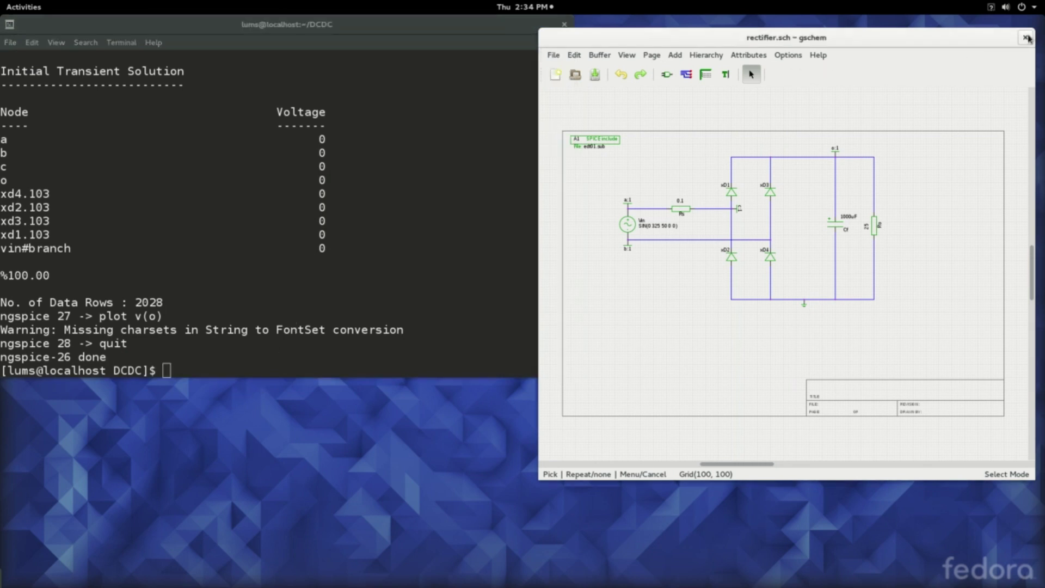
click(1027, 38)
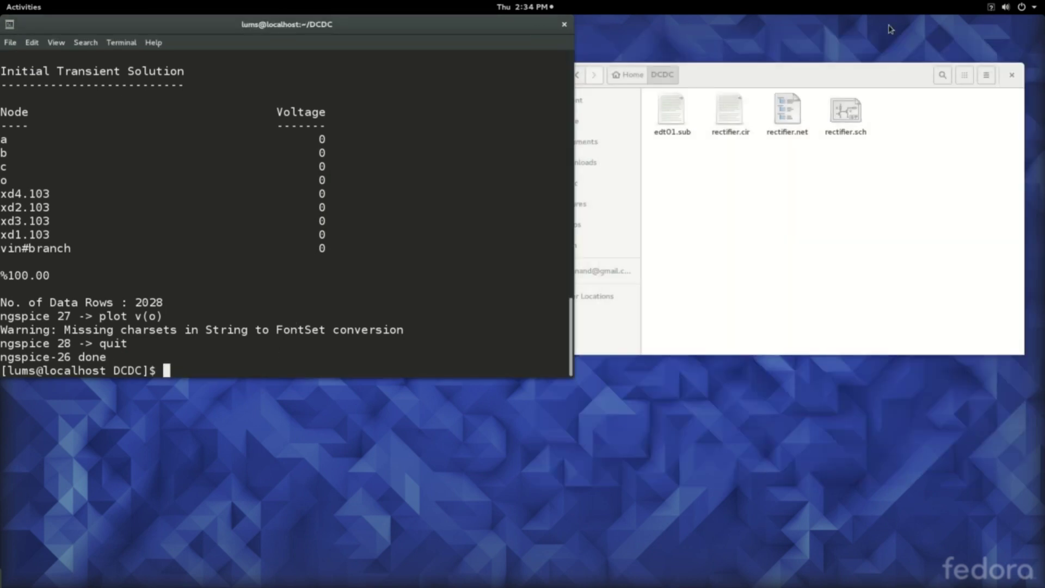
Select rectifier.net in the DCDC folder and recall "gnetlist -g spice-sdb -o rectifier.net rectifier.sch" at the shell prompt without running it
click(793, 123)
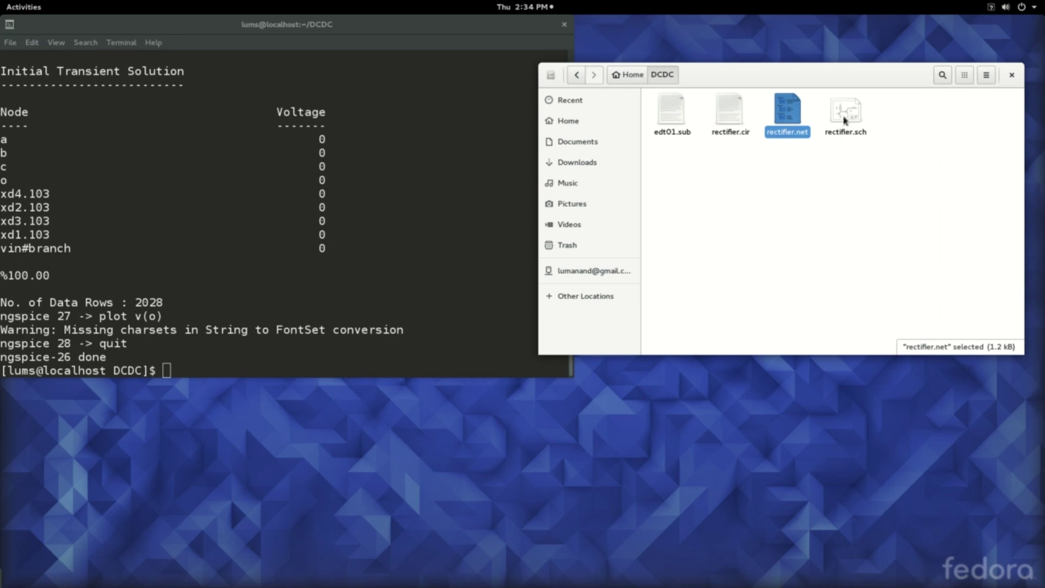
click(172, 370)
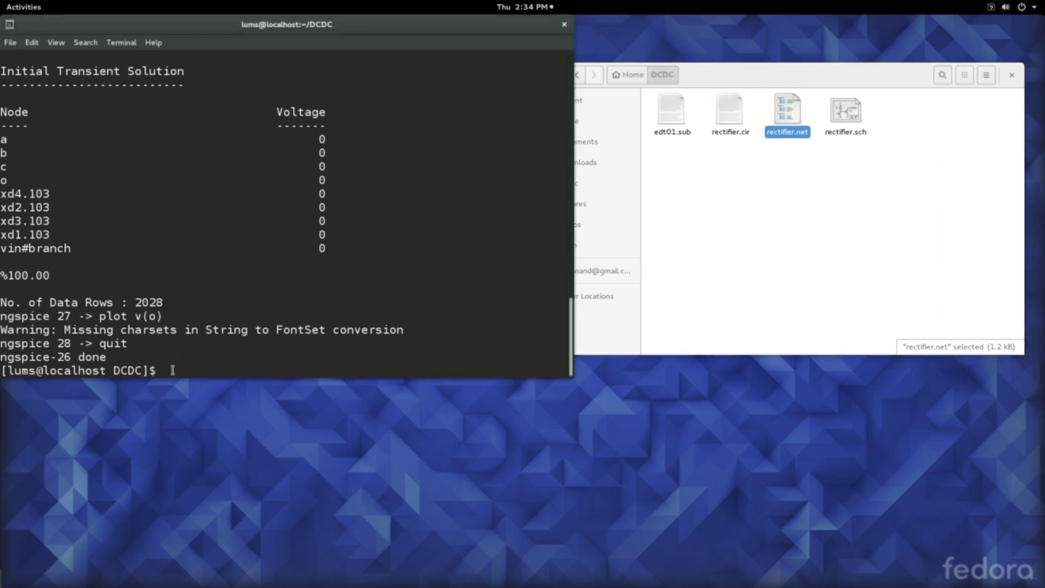
key(Up)
key(Up)
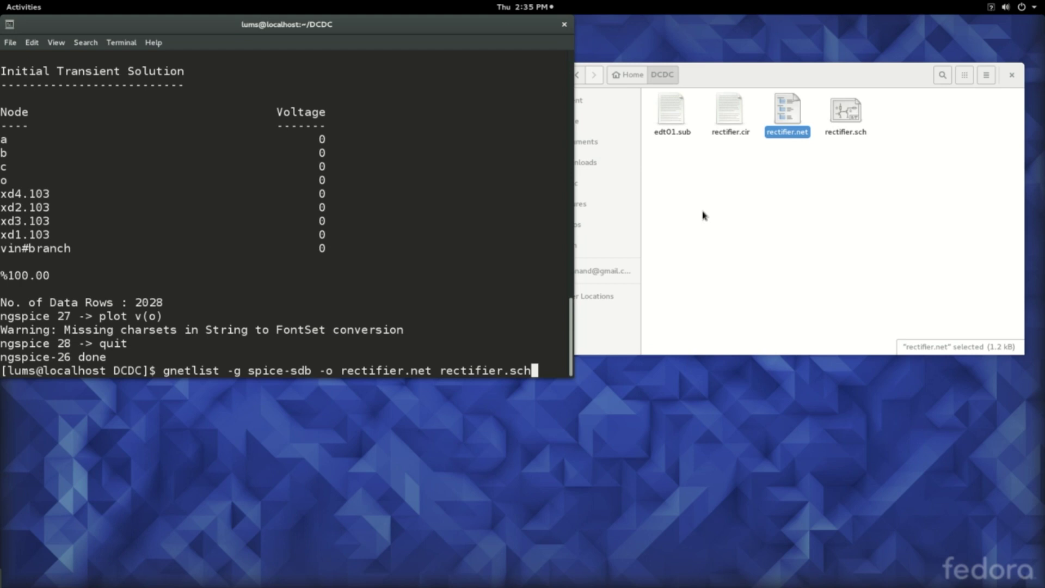
Open the bin folder in the home directory to view the simulation scripts
click(670, 194)
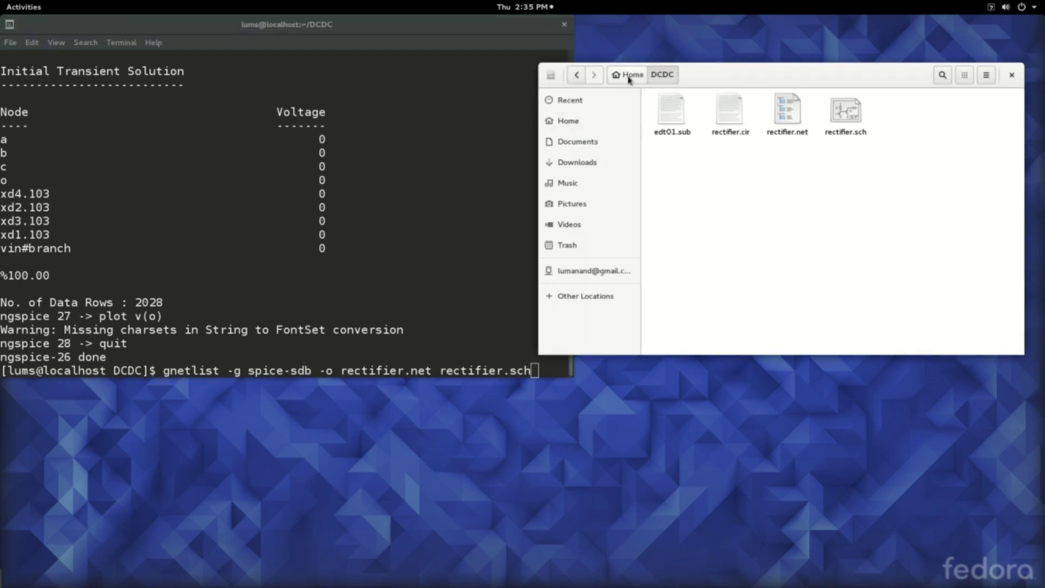
click(569, 124)
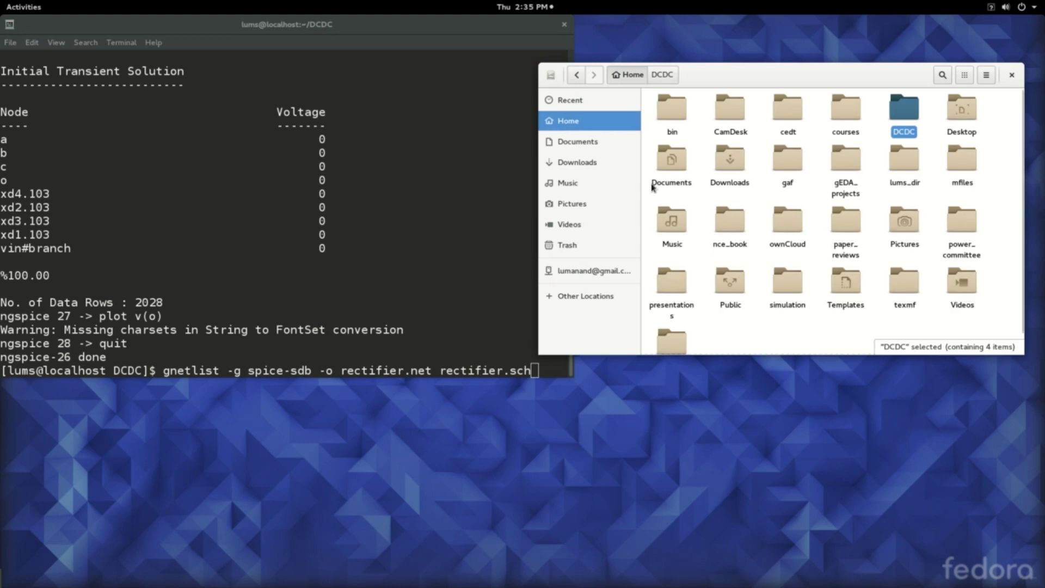
click(678, 117)
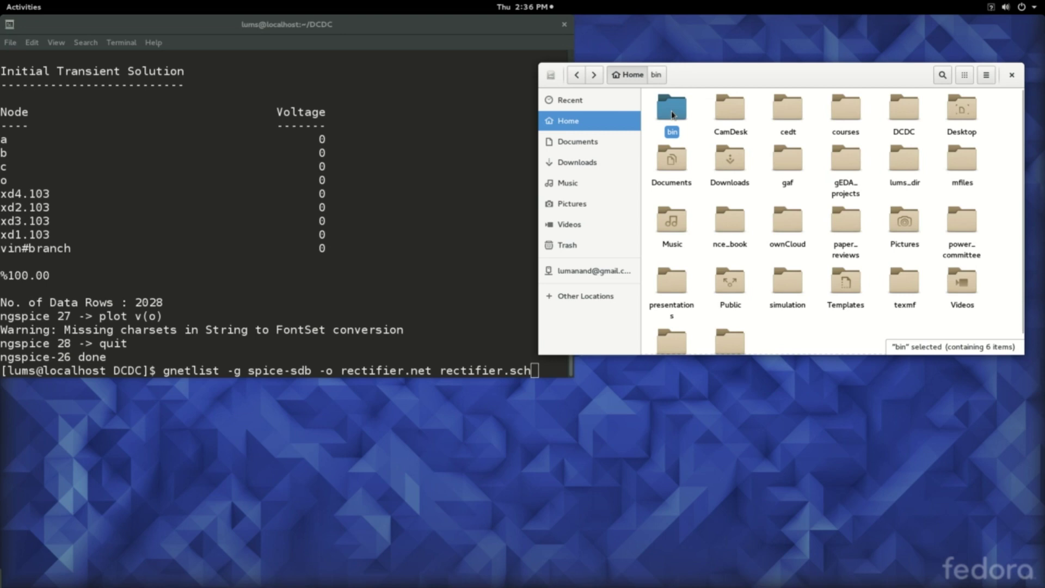
double_click(674, 114)
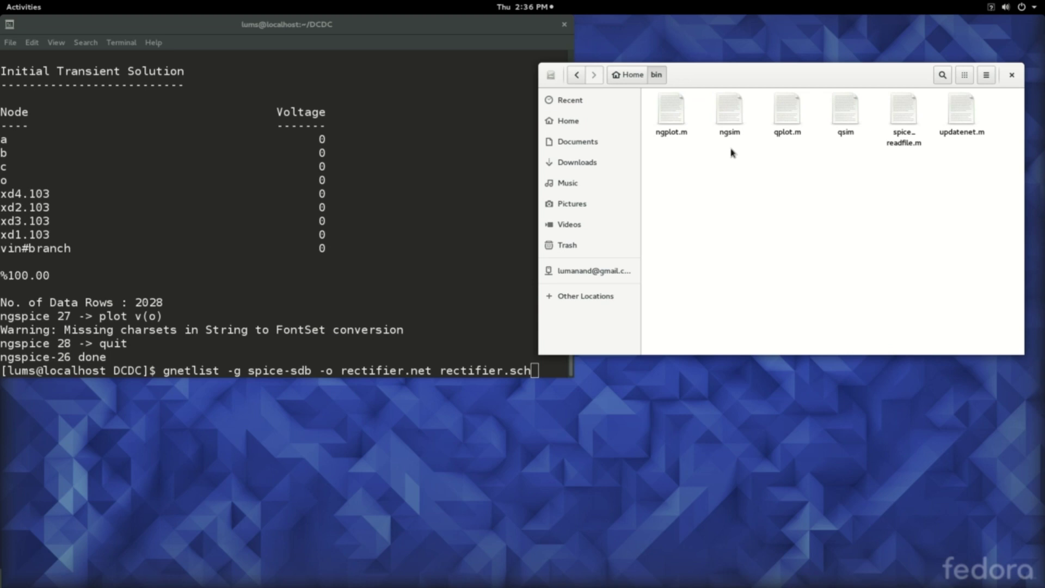
Locate the ngsim and qsim scripts, open qsim in the text editor to view its code, and close it
click(846, 115)
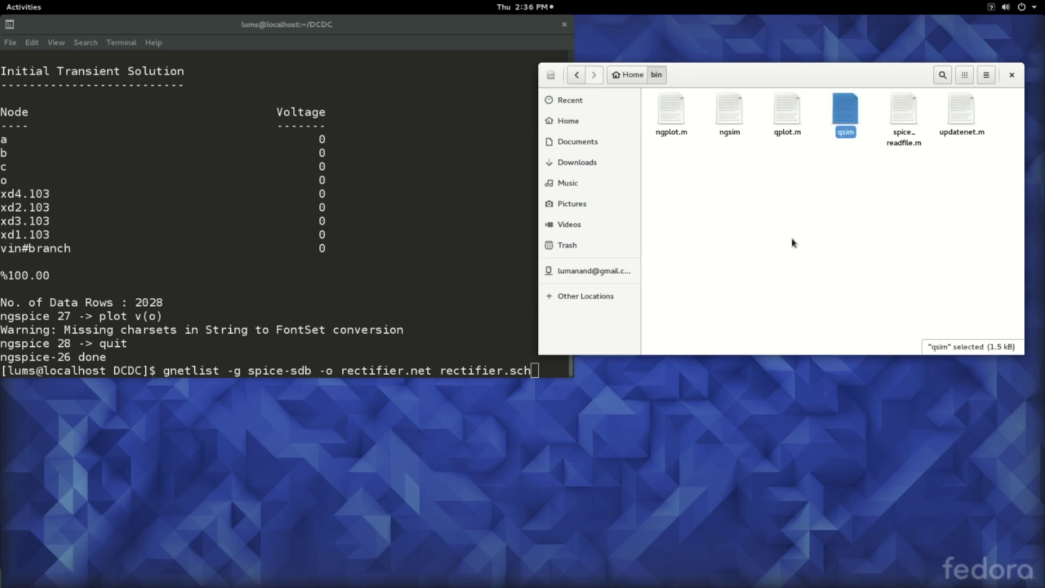
click(730, 117)
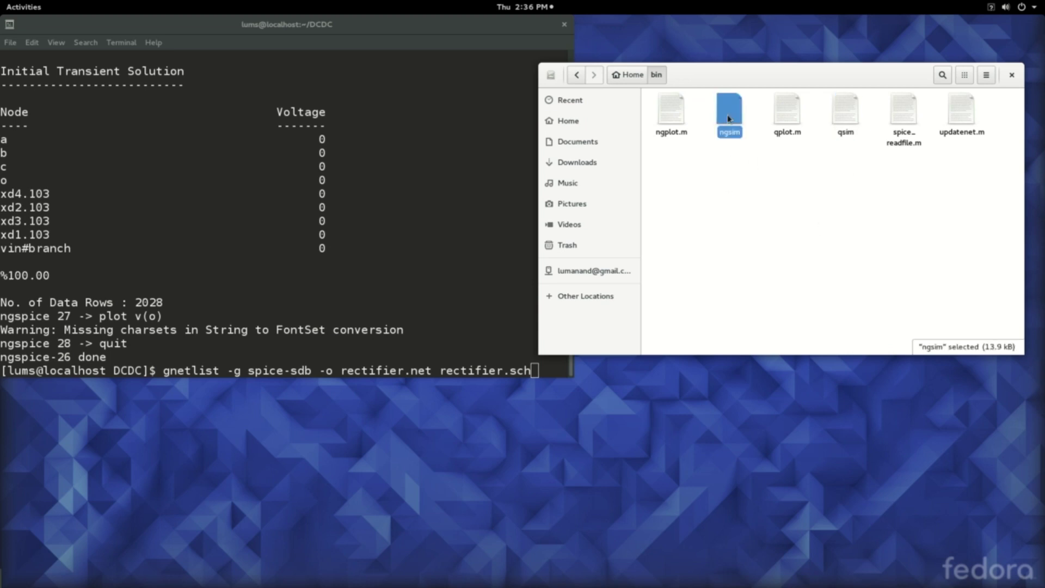
click(849, 114)
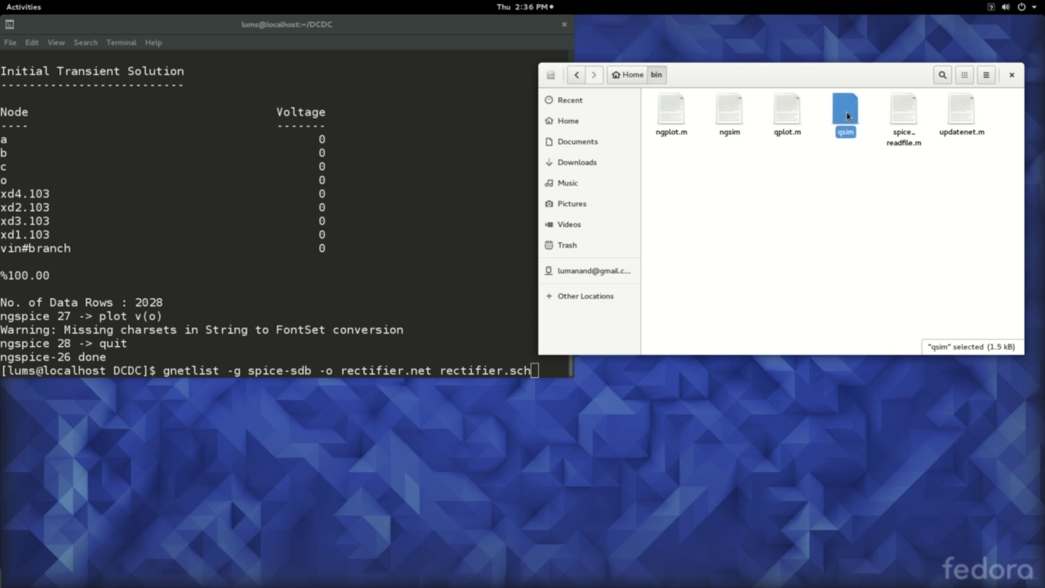
click(835, 162)
double_click(846, 121)
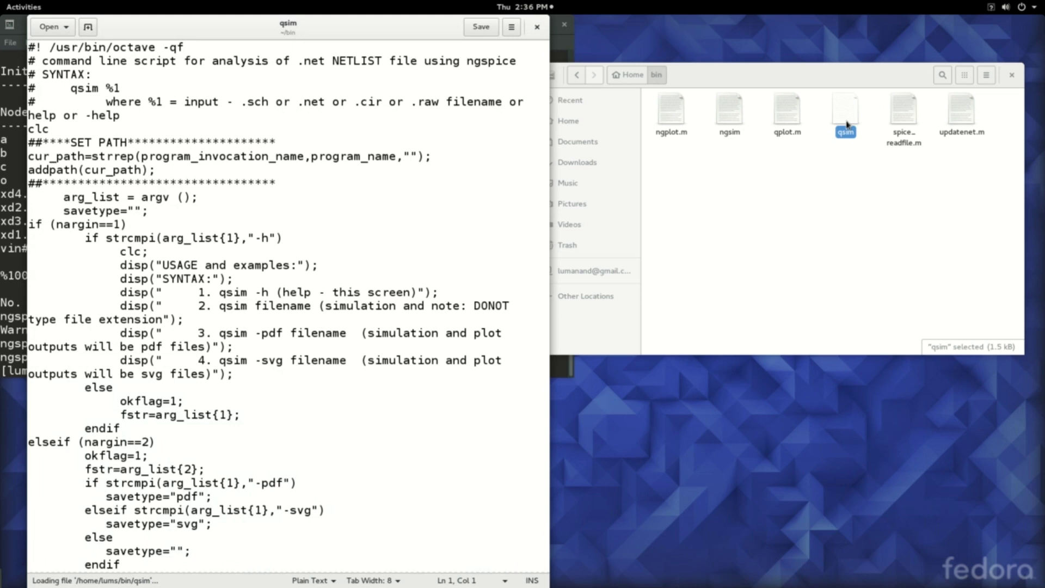
click(537, 27)
click(760, 200)
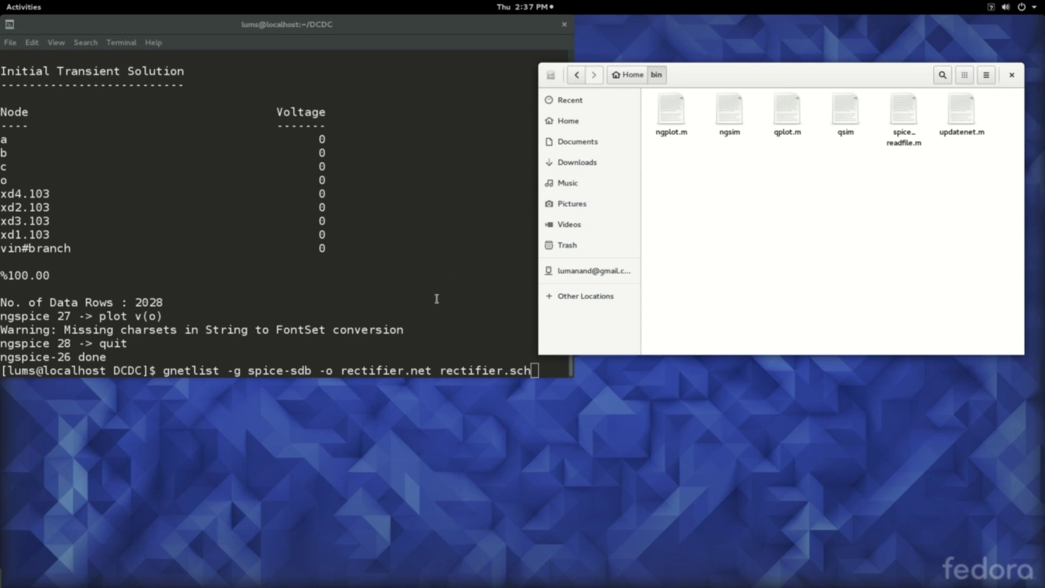
Highlight the recalled gnetlist command at the shell prompt, and select and deselect the qsim script in the bin folder
drag(163, 365, 529, 364)
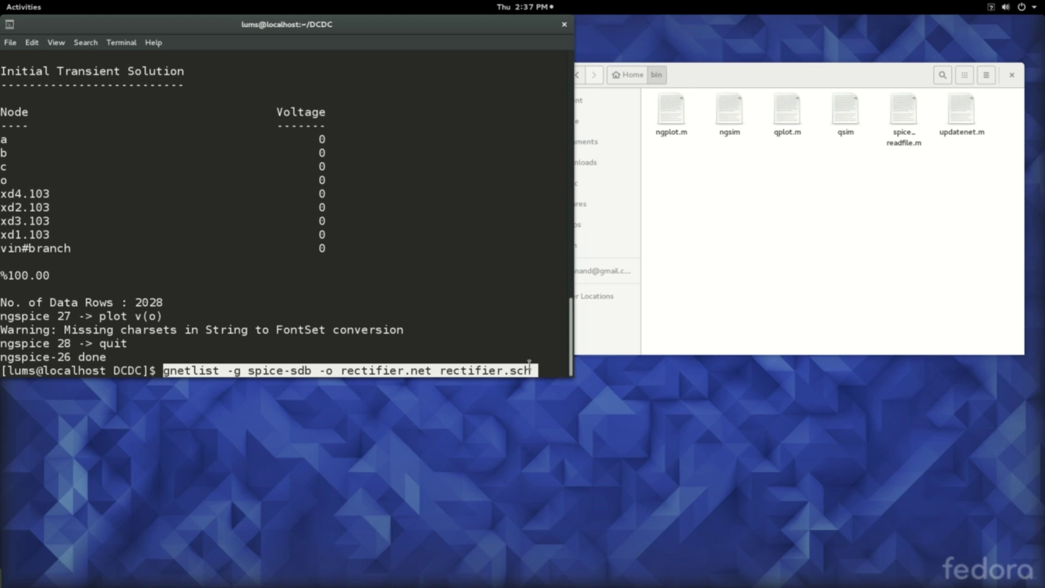
click(733, 299)
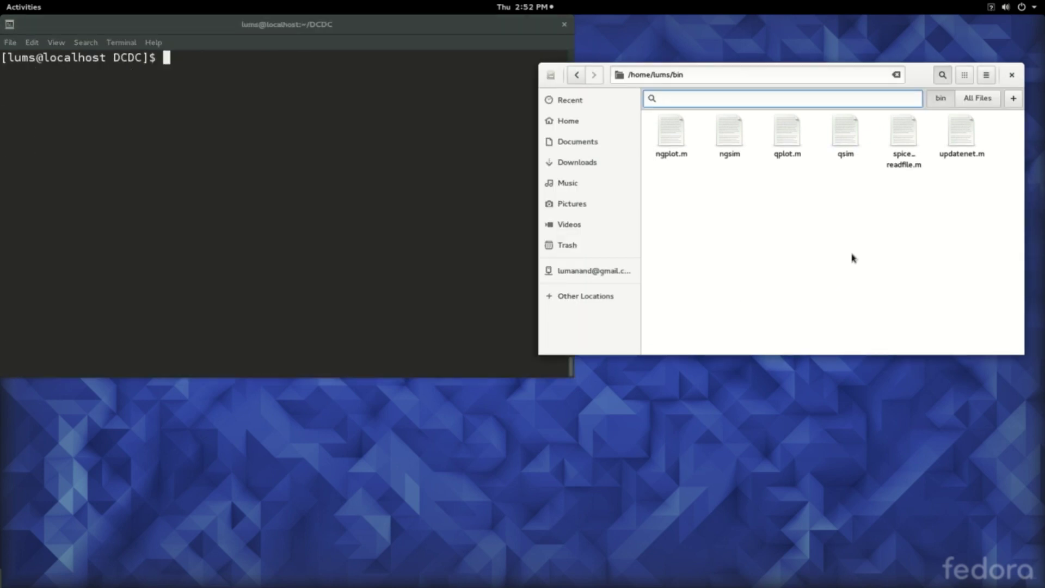
click(845, 139)
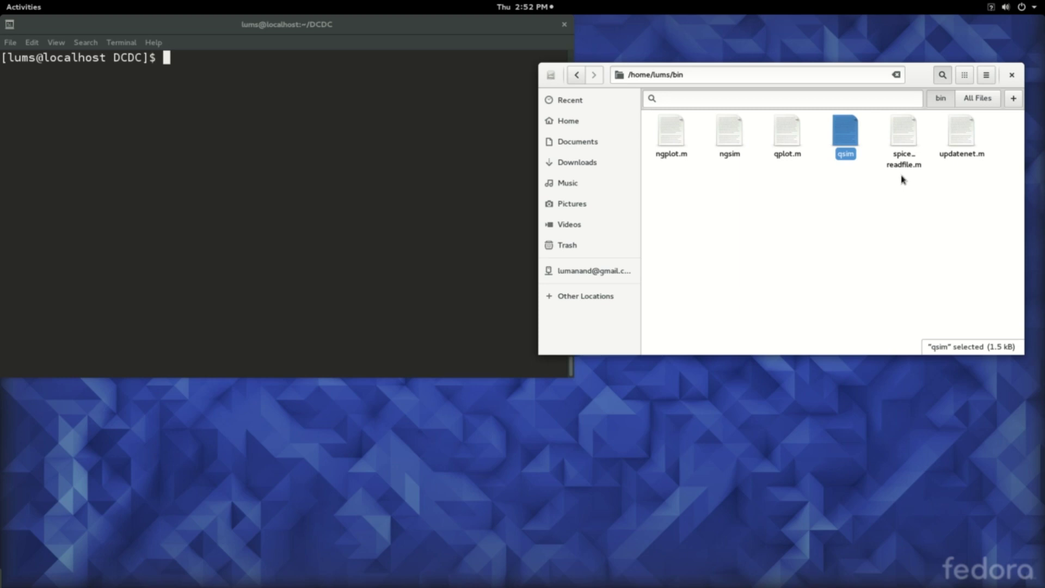
click(848, 206)
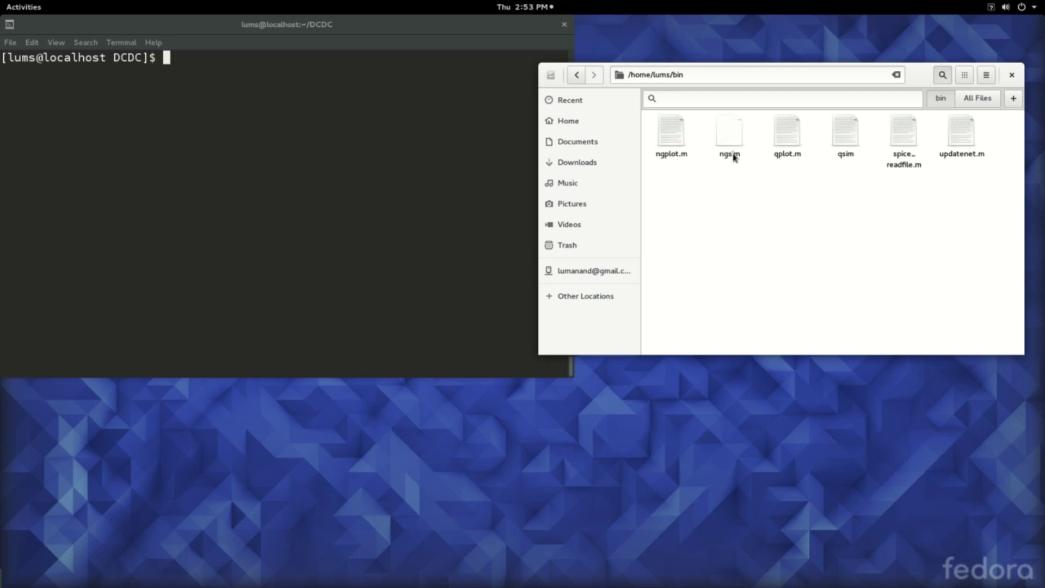
Open rectifier.cir from the DCDC folder, examine its .tran line, and close the file
click(573, 121)
double_click(898, 147)
click(730, 137)
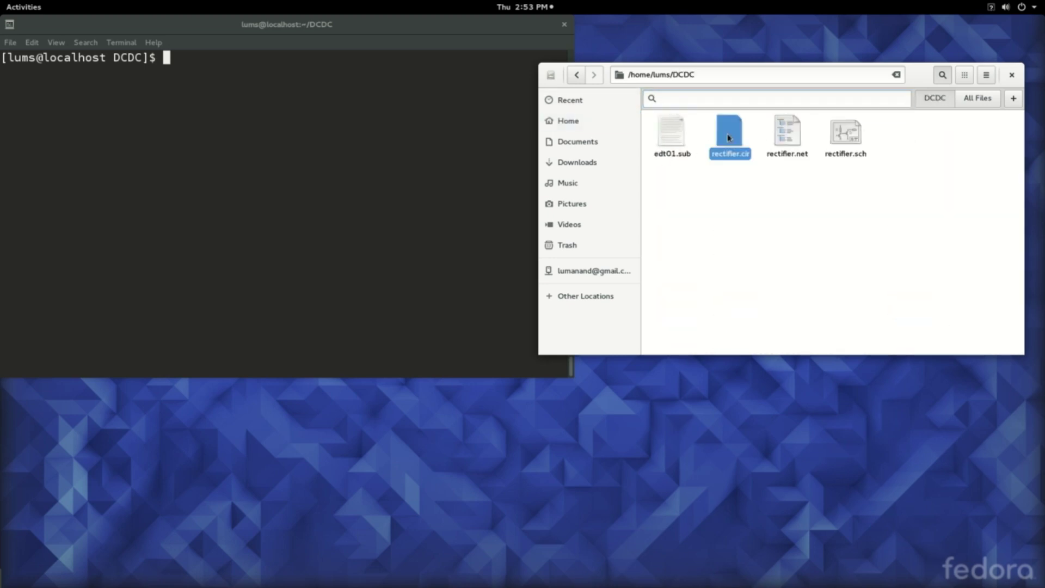
double_click(730, 137)
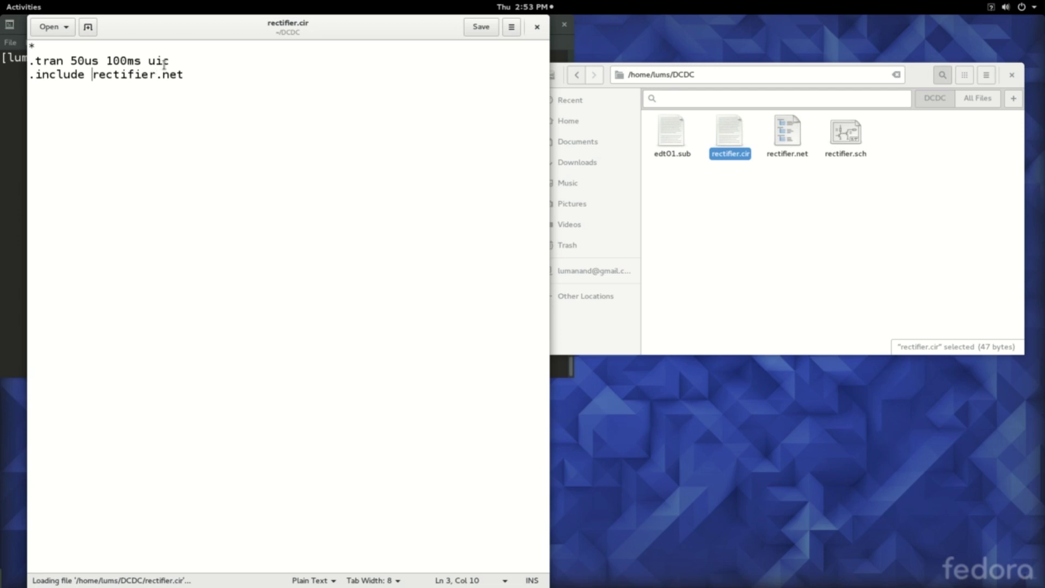
drag(170, 61, 36, 61)
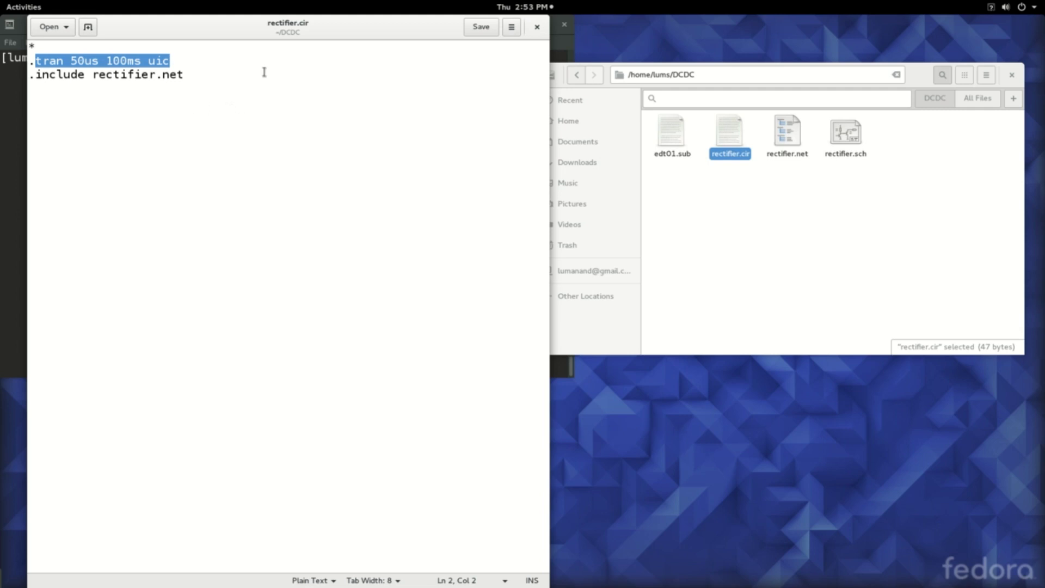
click(535, 31)
click(775, 262)
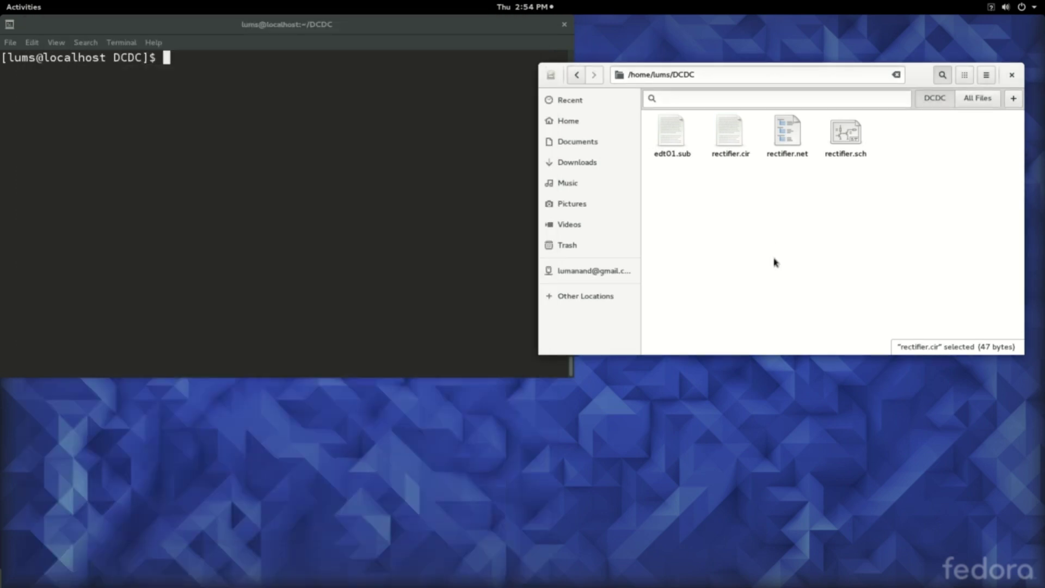
Run "qsim -h" in the terminal and examine the usage lines for the -pdf and -svg options
click(178, 61)
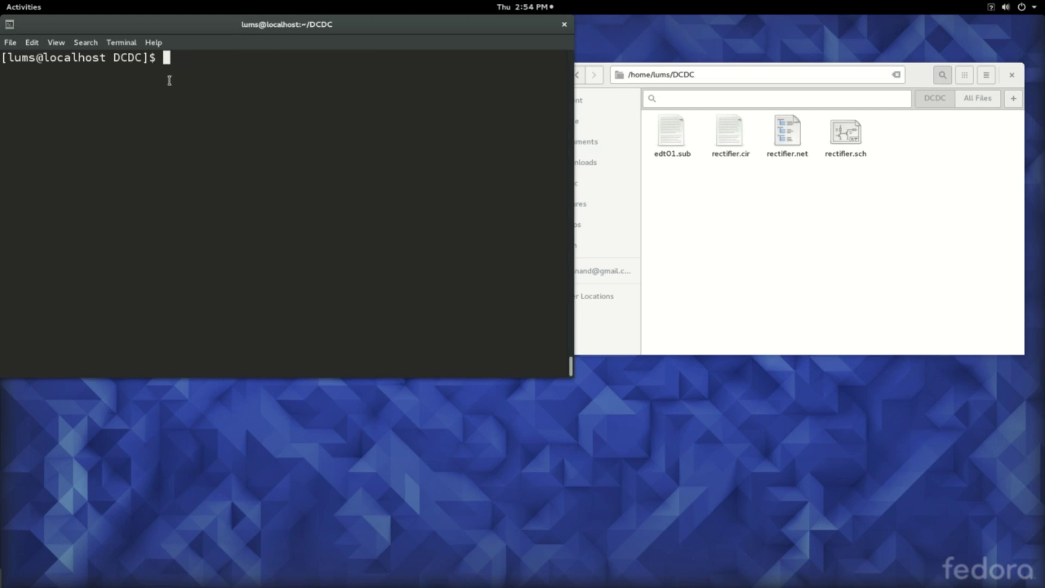
text(qsim -h)
key(Return)
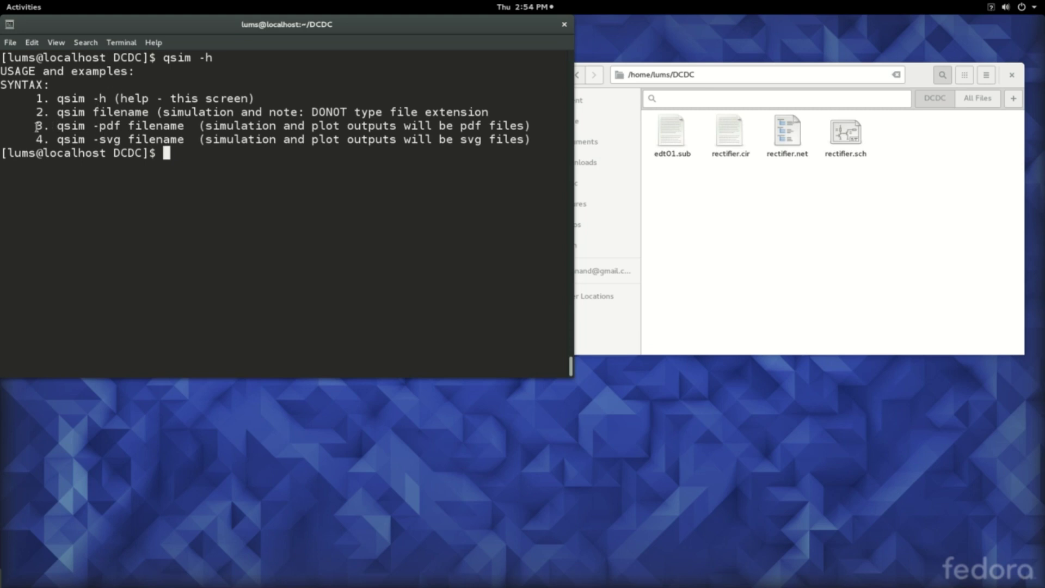
drag(38, 127, 184, 140)
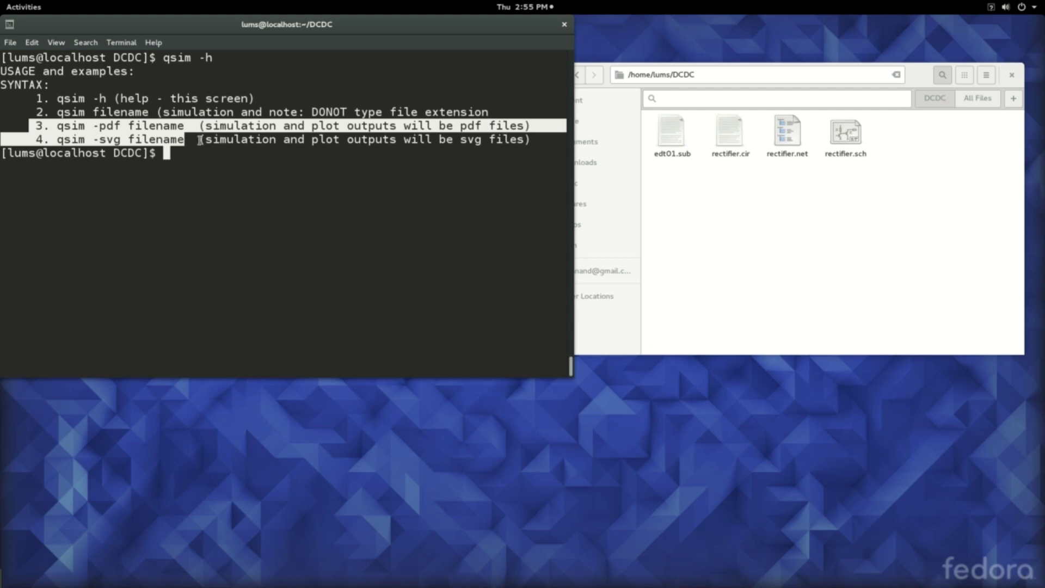
click(198, 159)
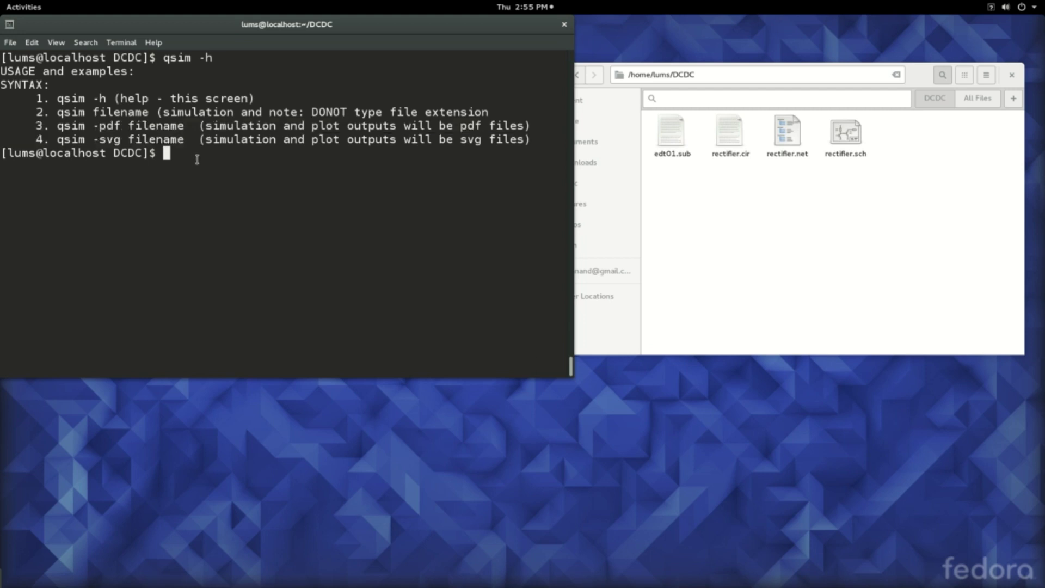
text(qsim recti)
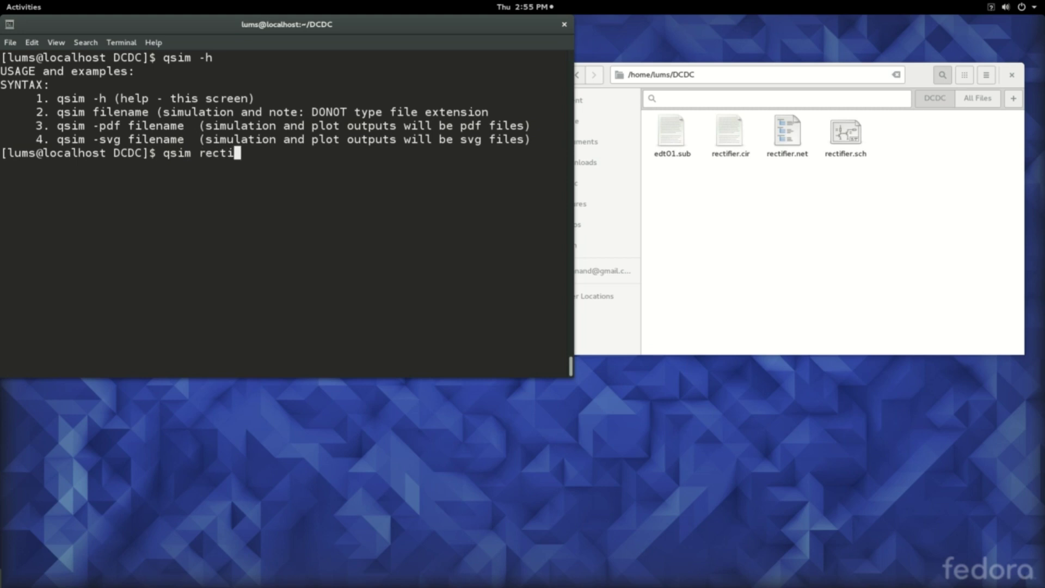
text(fier)
key(BackSpace)
key(BackSpace)
key(BackSpace)
key(BackSpace)
key(BackSpace)
key(BackSpace)
key(BackSpace)
key(BackSpace)
key(BackSpace)
key(BackSpace)
key(BackSpace)
key(BackSpace)
key(BackSpace)
key(BackSpace)
Permanently delete rectifier.net from the DCDC folder and check the remaining schematic, .cir and .sub files
click(770, 197)
click(791, 134)
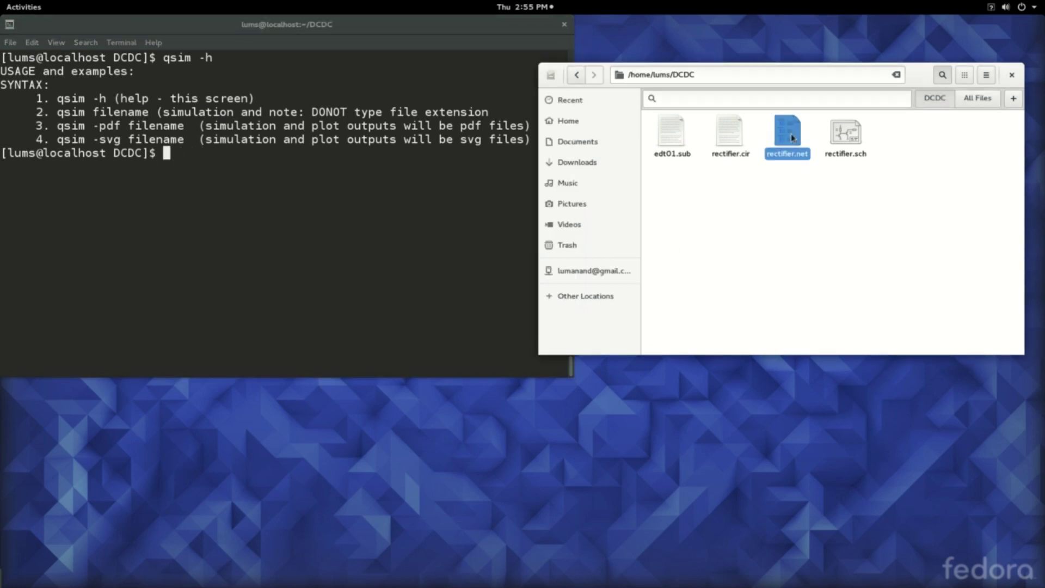
key(shift+Delete)
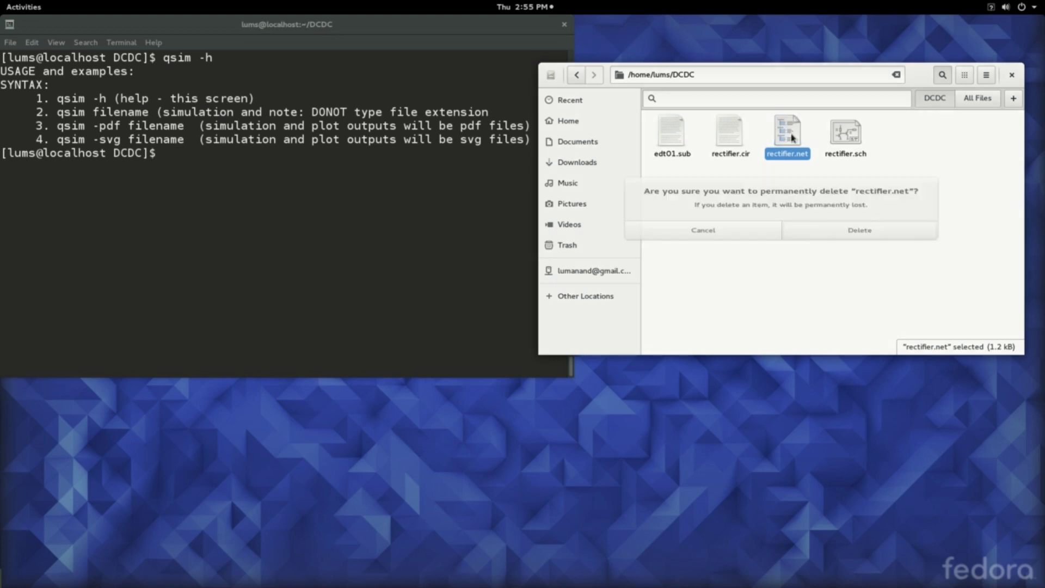
click(822, 241)
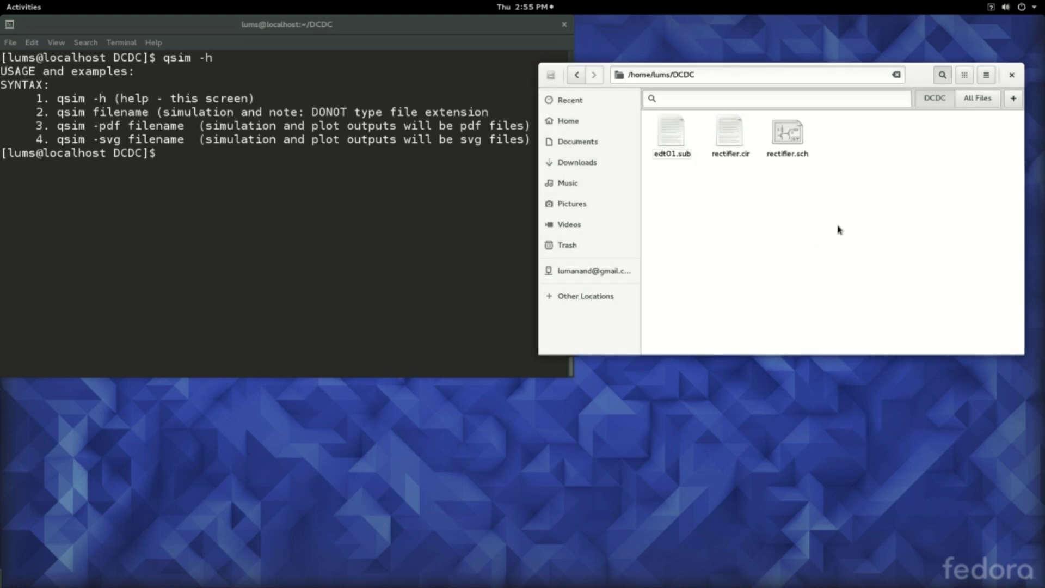
click(789, 134)
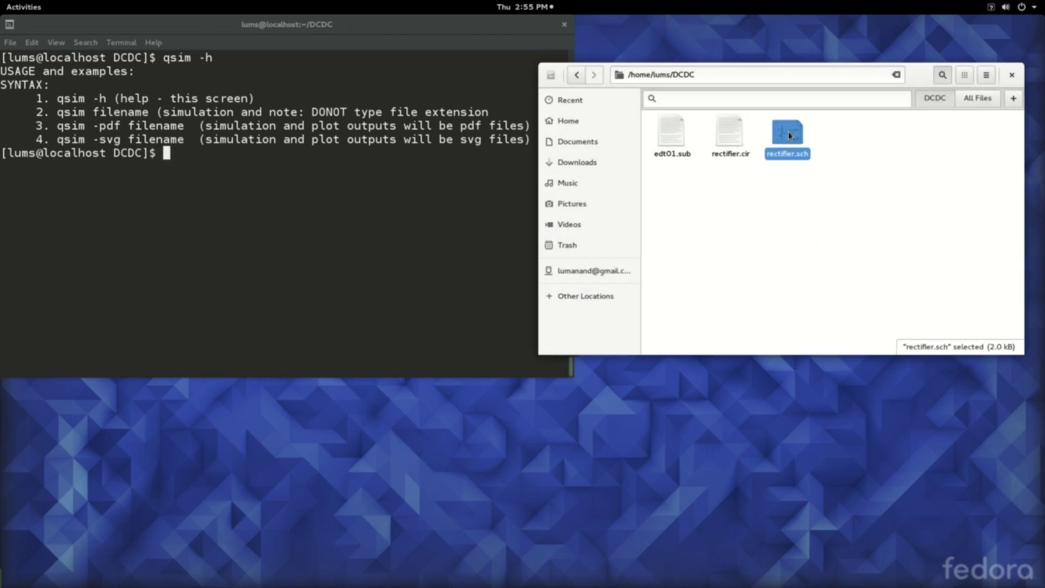
click(731, 136)
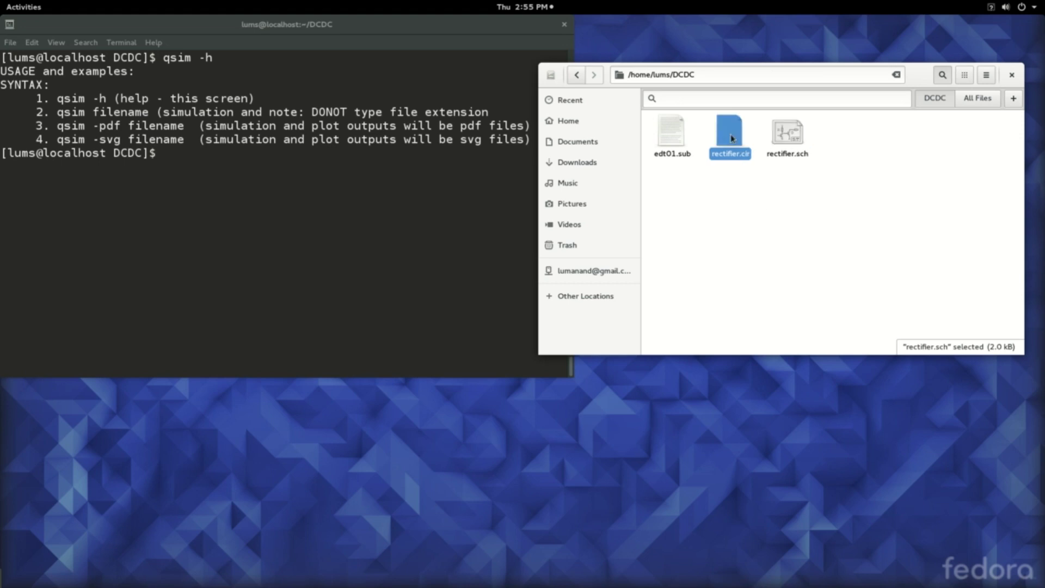
click(671, 134)
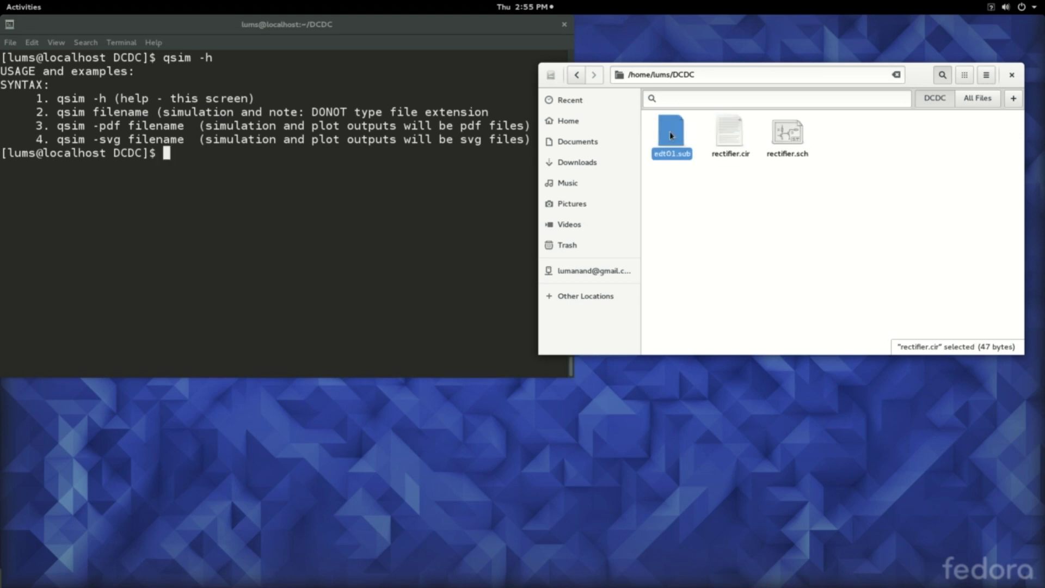
Run "qsim rectifier" in the terminal to generate the netlist and simulate the circuit
click(173, 154)
text(qsim re)
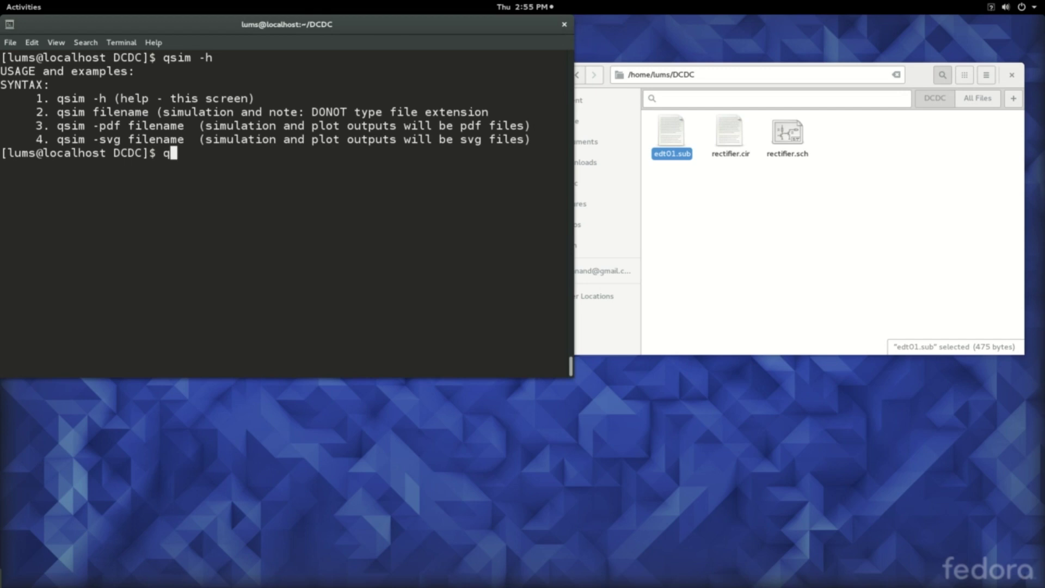
text(ctifier)
key(Return)
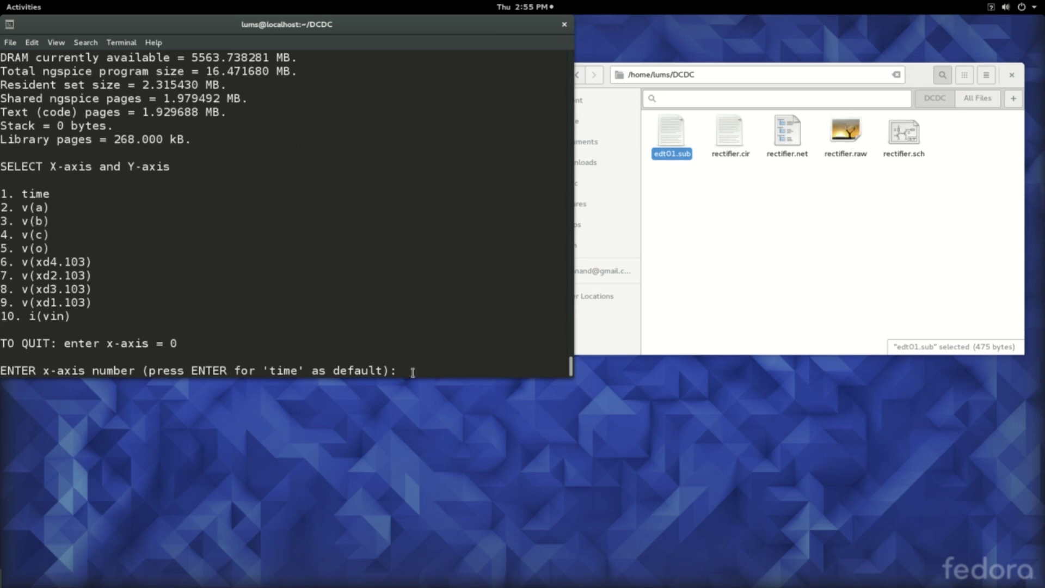
Plot v(o),i(vin),(v(a)-v(b)) on the y-axis against the default time x-axis
key(Return)
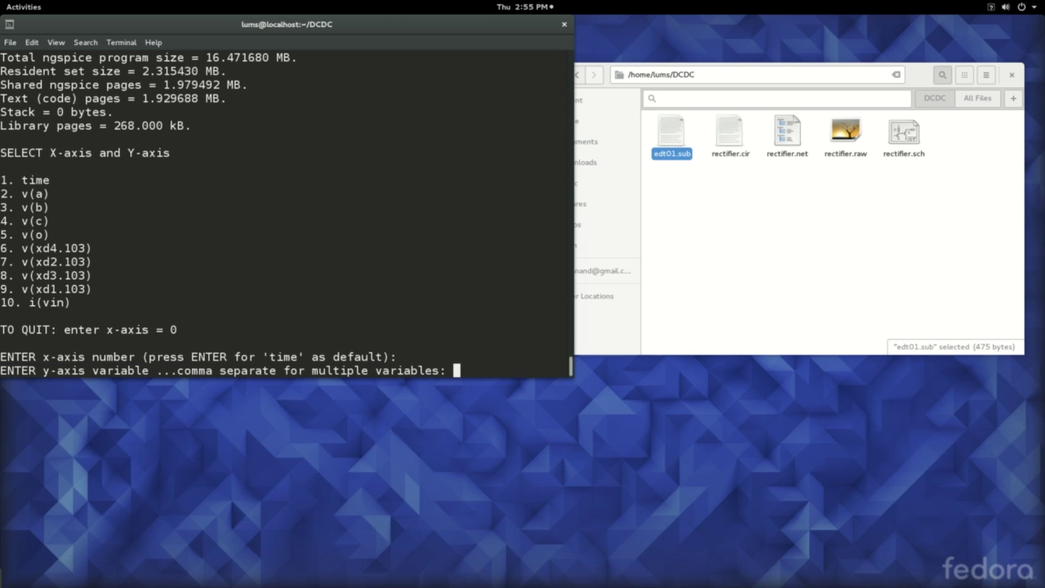
text(v(o),i(vin))
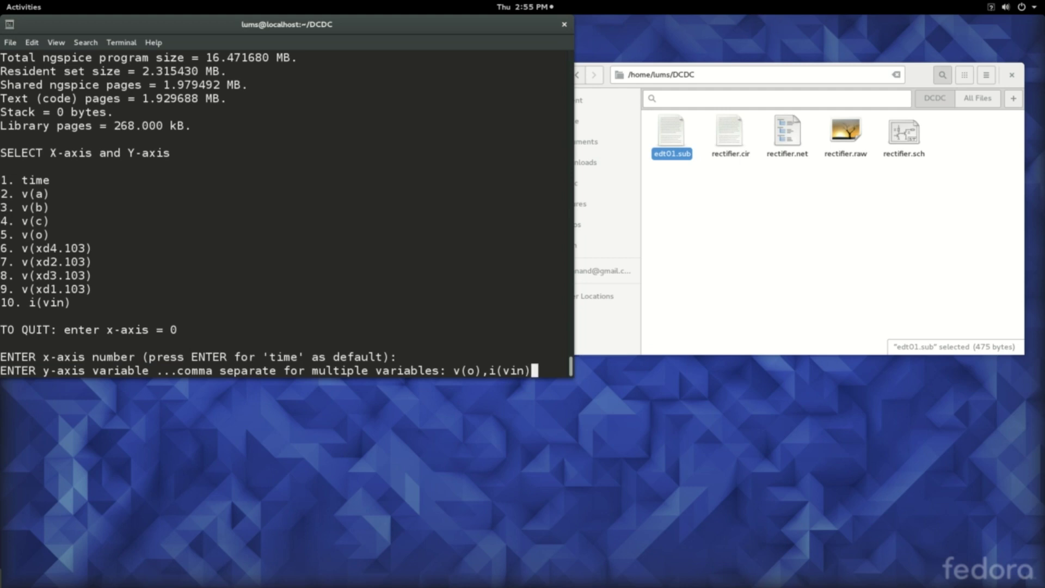
text(,v)
key(BackSpace)
text((vin),()
key(BackSpace)
text((a))
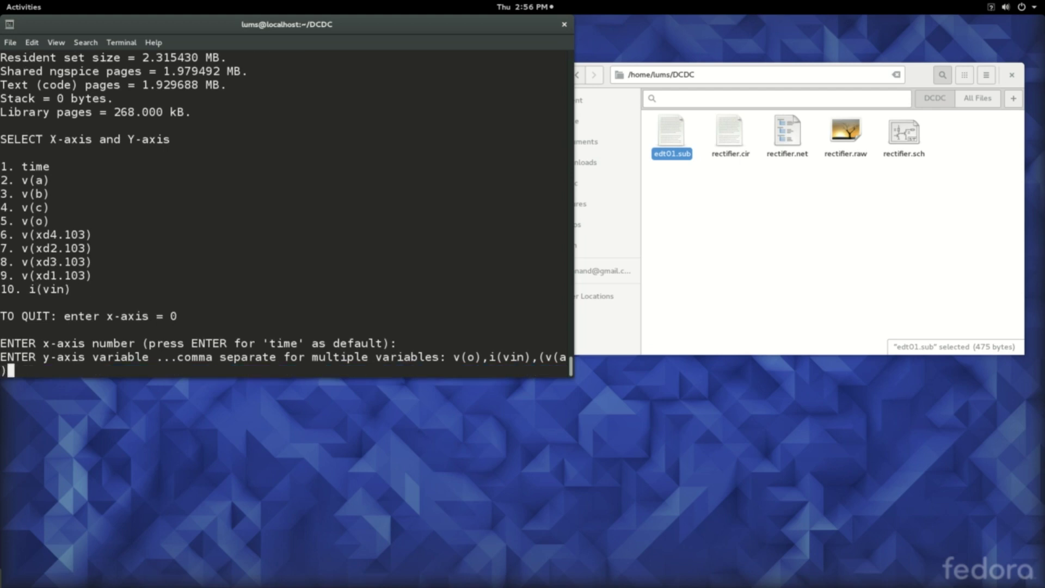
text(-v(b)))
key(Return)
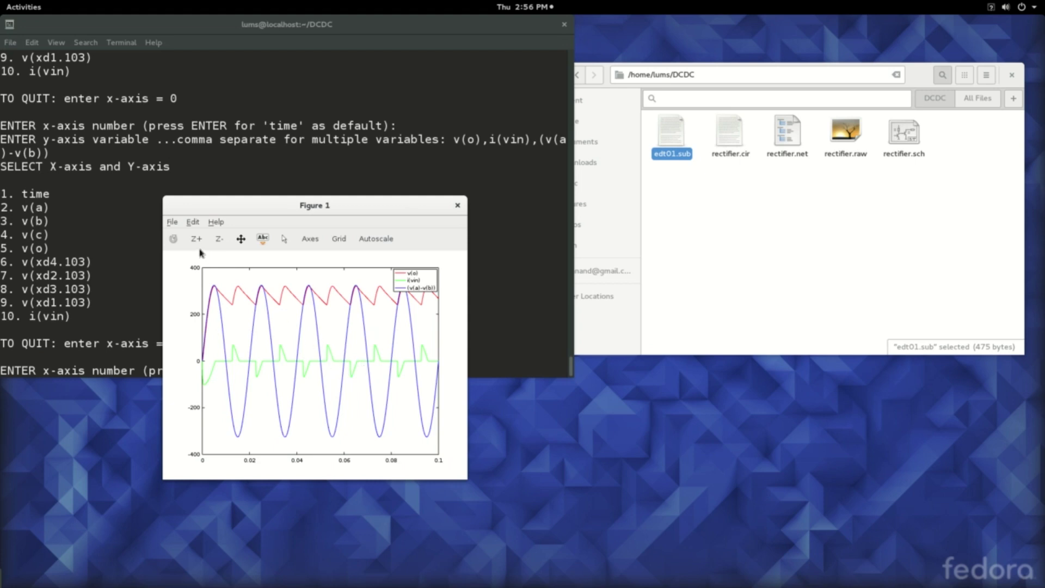
Save the plotted figure as test.svg in the DCDC folder
click(172, 223)
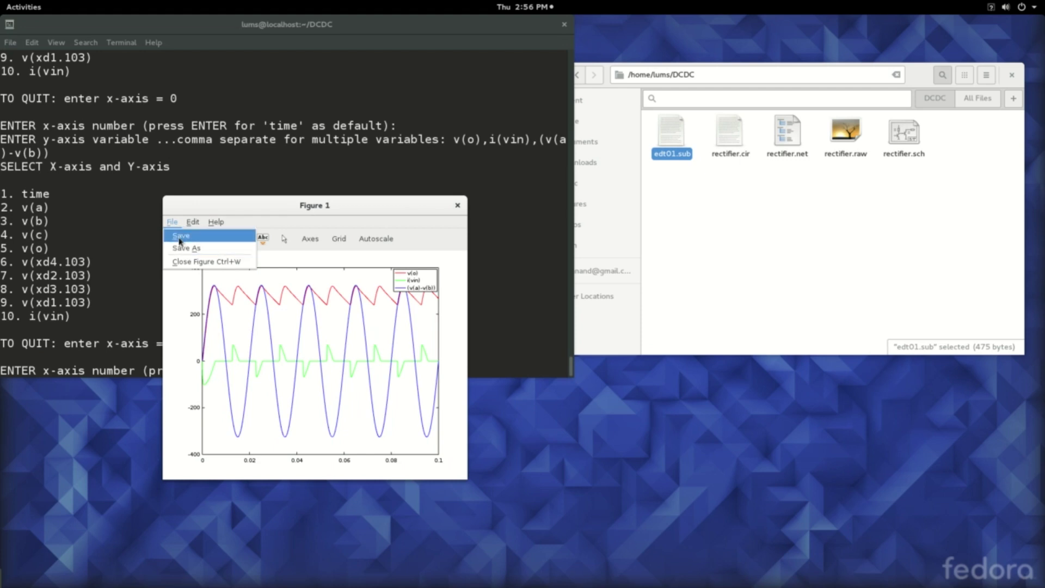
click(179, 237)
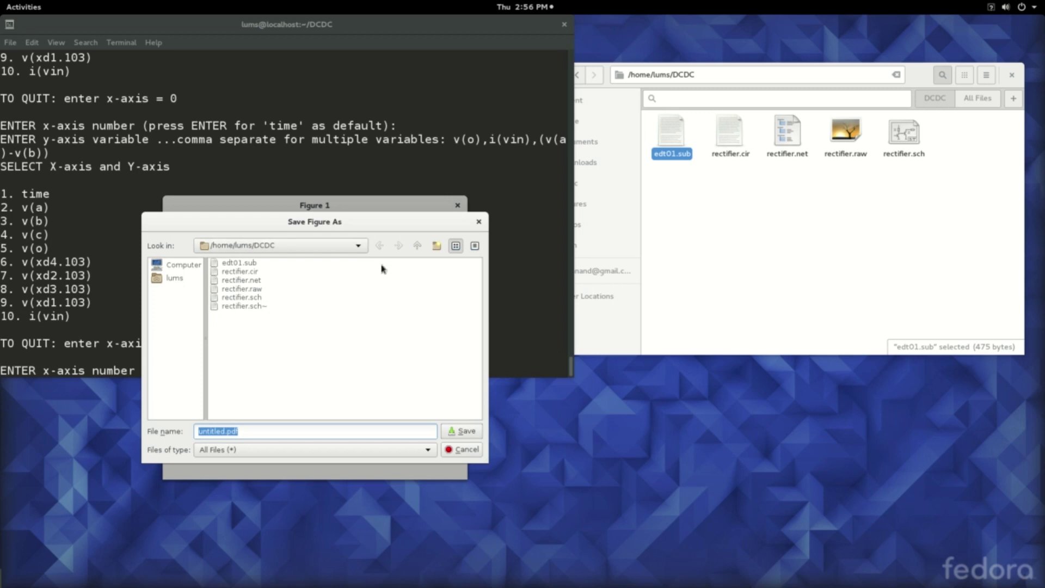
click(249, 431)
drag(238, 431, 191, 430)
text(test.svg)
click(467, 431)
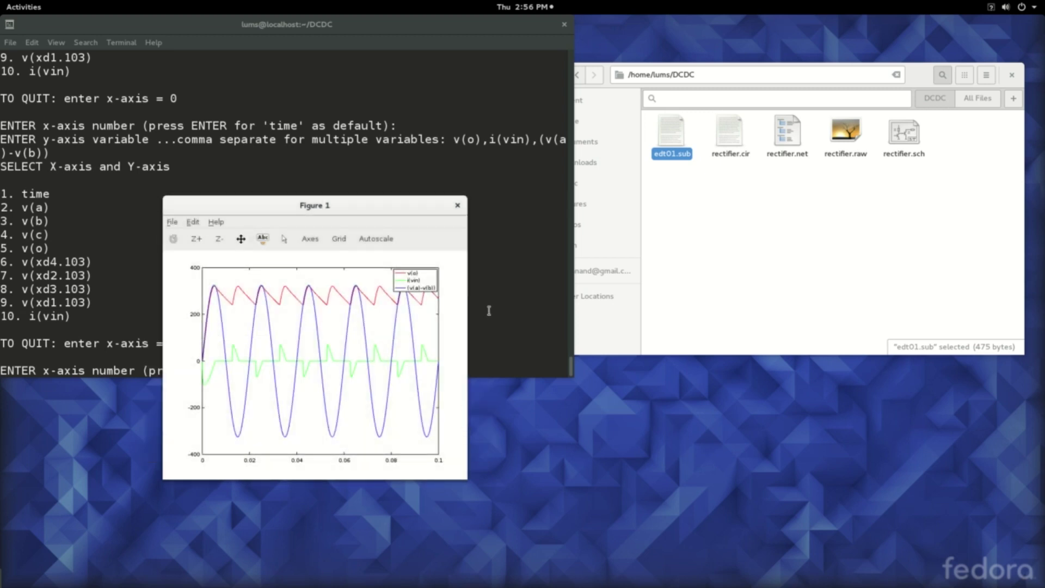
Quit the qsim plotting session by entering 0 as the x-axis number
click(490, 351)
text(0)
key(Return)
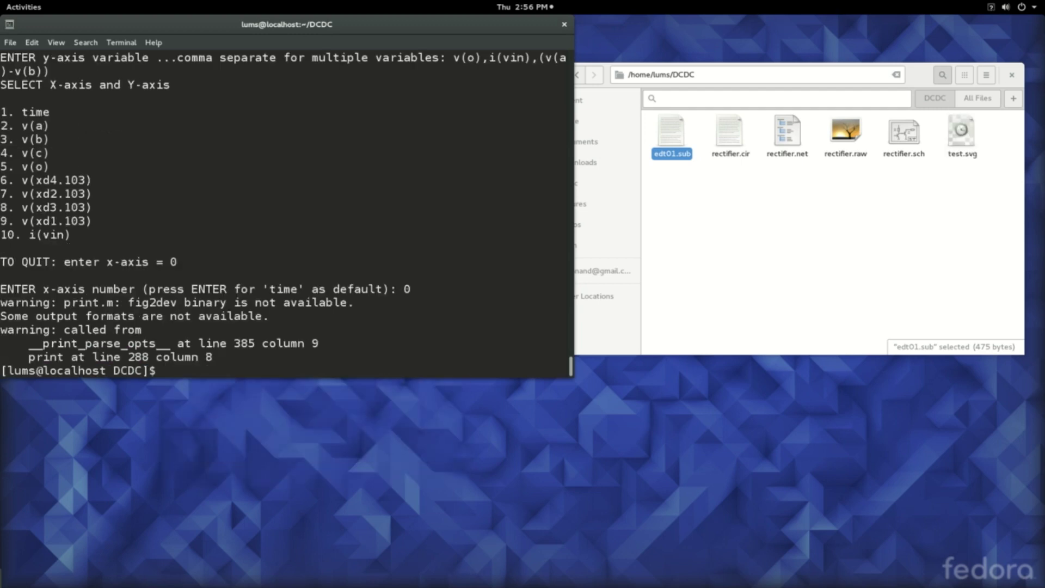
Open test.svg from the DCDC folder to view the saved waveforms, and close the image viewer
click(779, 235)
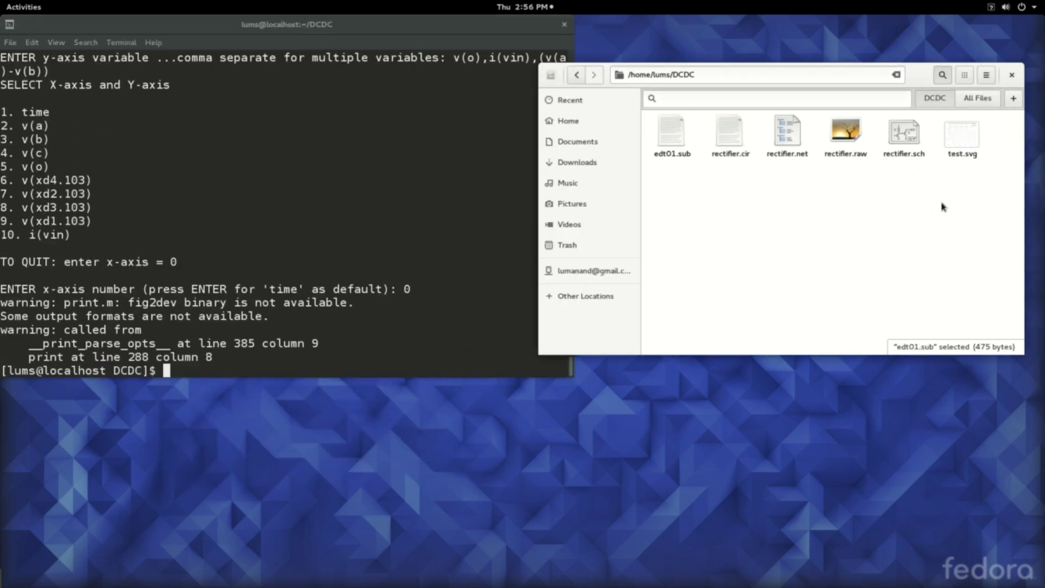
click(964, 141)
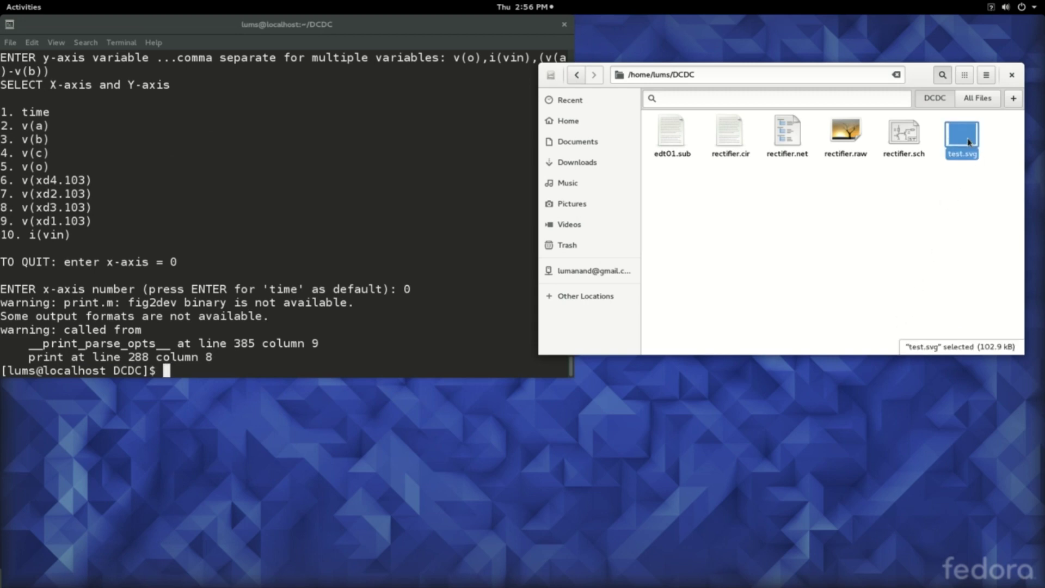
double_click(969, 142)
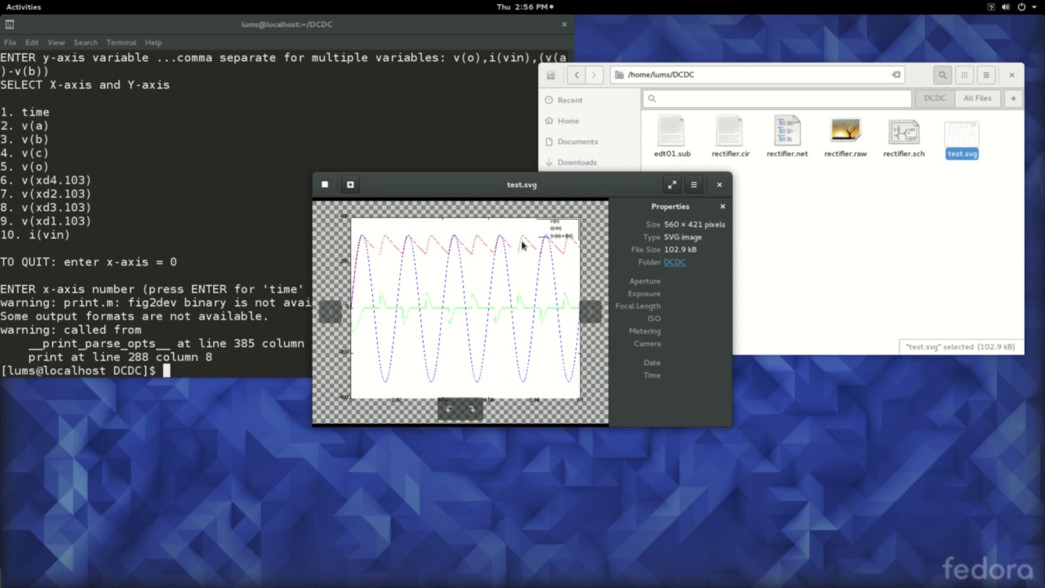
click(720, 185)
click(905, 189)
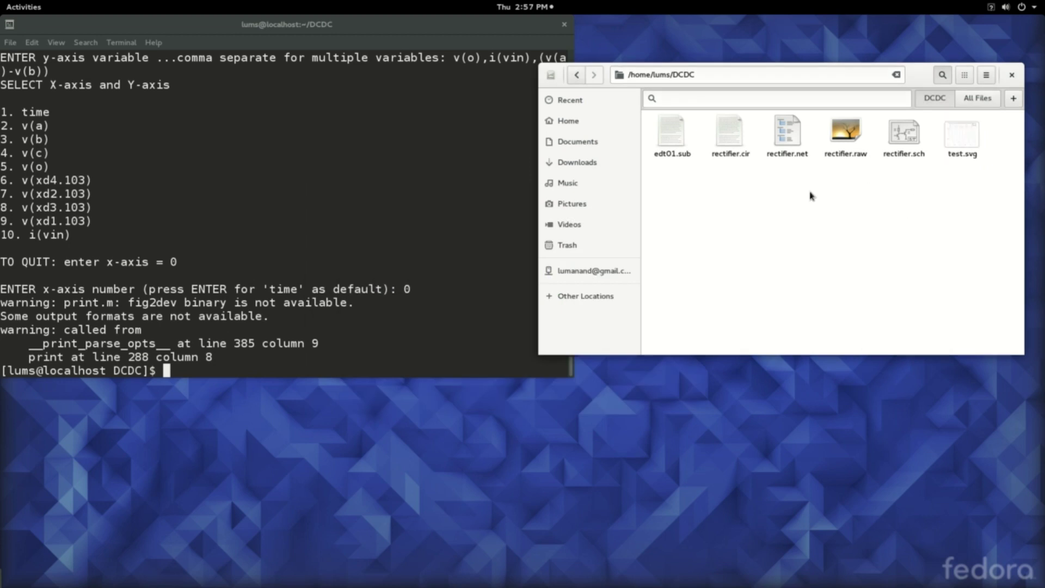